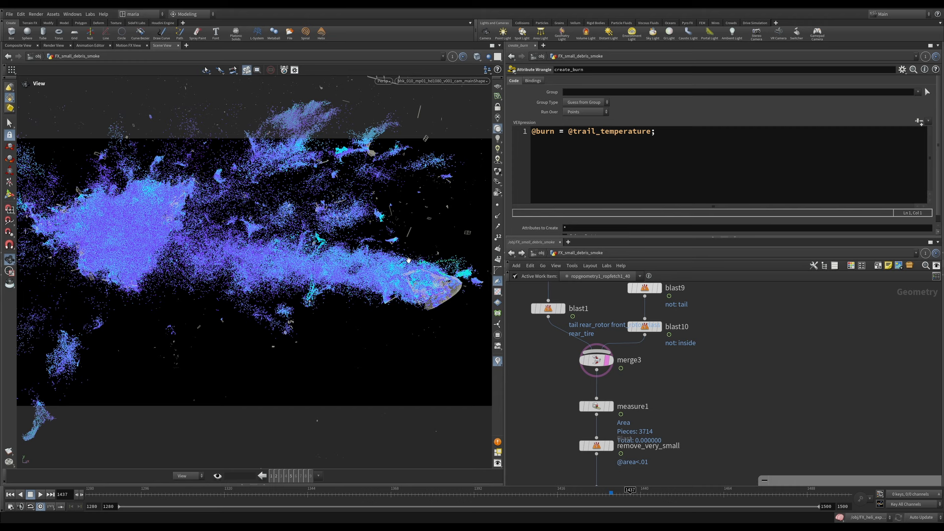
Display the imported helicopter geometry from object_merge6, and examine the groups removed by blast1
{"action": "middle_click_drag", "start_coordinate": [556, 347], "coordinate": [581, 409]}
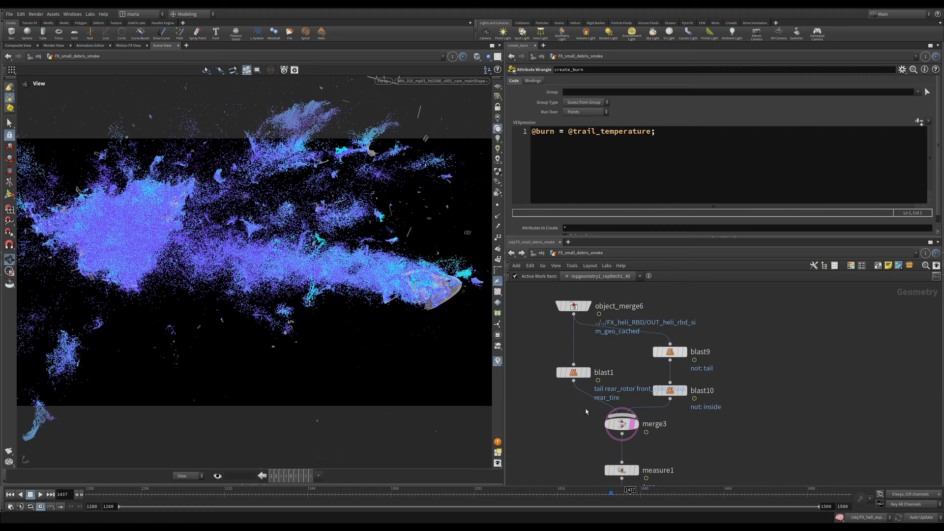
{"action": "left_click", "coordinate": [588, 306]}
{"action": "left_click", "coordinate": [574, 306]}
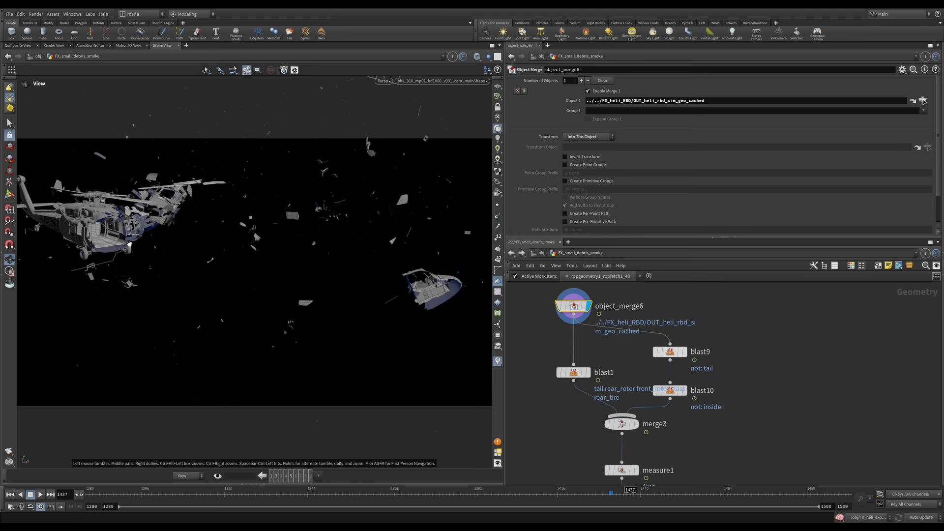
{"action": "middle_click_drag", "start_coordinate": [535, 345], "coordinate": [535, 343]}
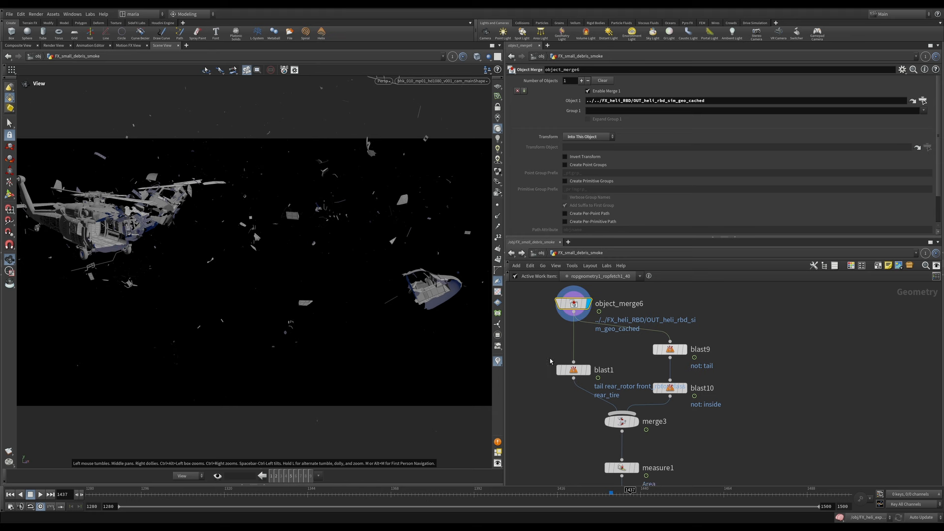
{"action": "left_click", "coordinate": [588, 370]}
{"action": "left_click", "coordinate": [578, 373]}
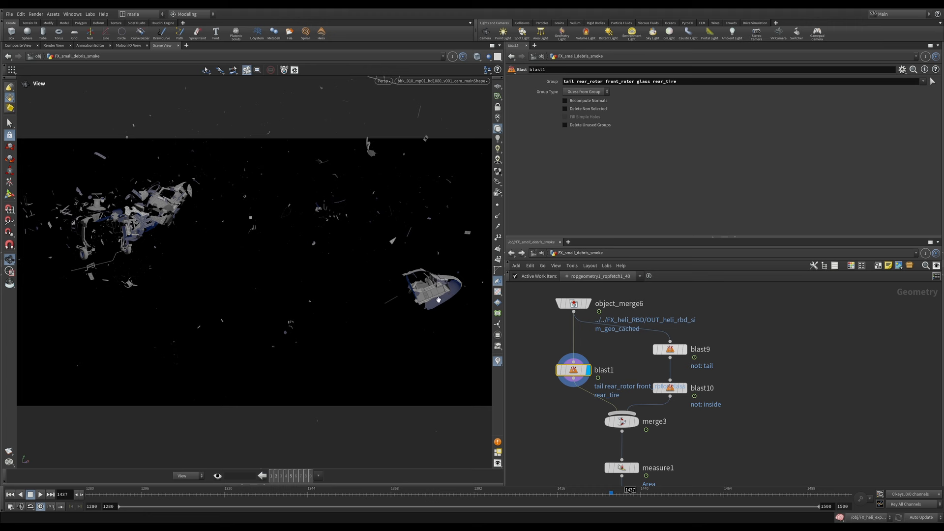
Display the isolated inside pieces from blast10, and examine their combination with the blast1 branch in merge3
{"action": "left_click", "coordinate": [684, 388]}
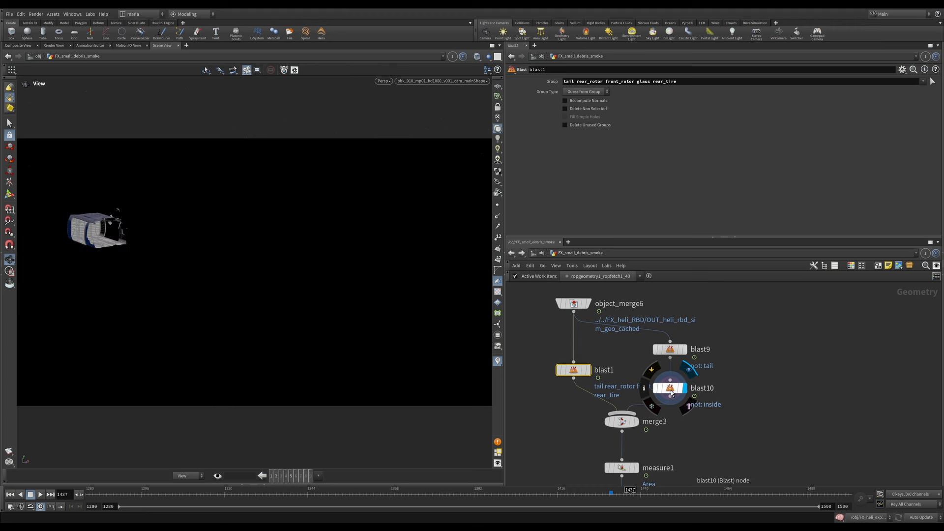
{"action": "left_click", "coordinate": [671, 390]}
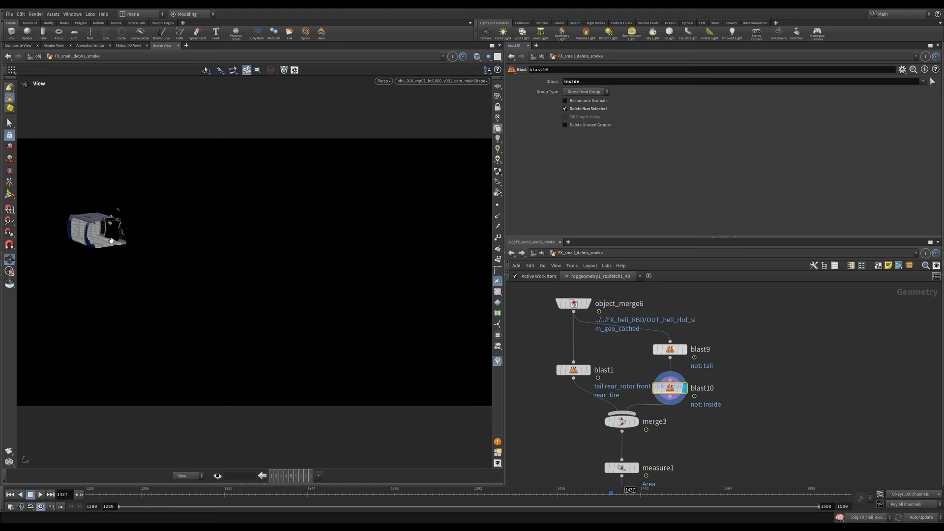
{"action": "middle_click_drag", "start_coordinate": [596, 435], "coordinate": [583, 405]}
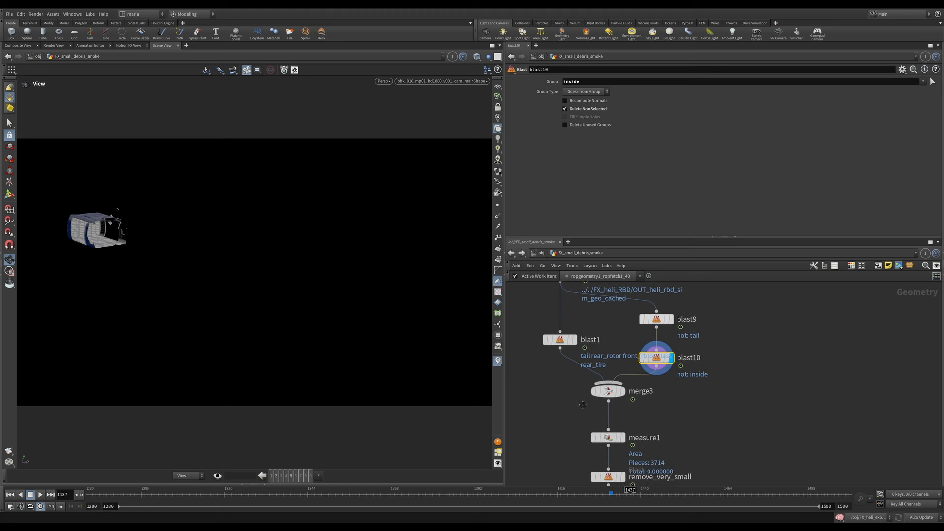
{"action": "left_click", "coordinate": [622, 391]}
{"action": "left_click", "coordinate": [608, 390]}
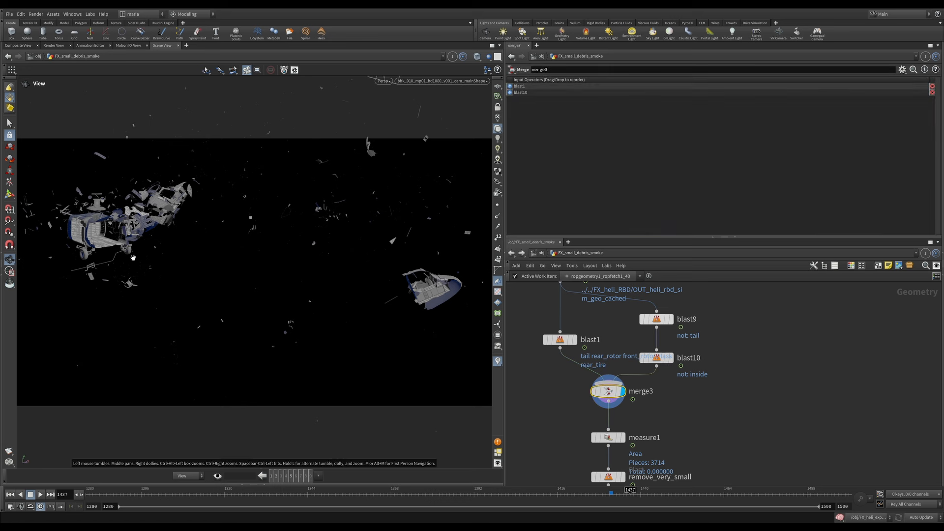
Examine the per-piece area settings of measure1 and the area-based group filter of the remove_very_small blast
{"action": "middle_click_drag", "start_coordinate": [633, 436], "coordinate": [652, 384]}
{"action": "left_click", "coordinate": [641, 385]}
{"action": "left_click", "coordinate": [628, 386]}
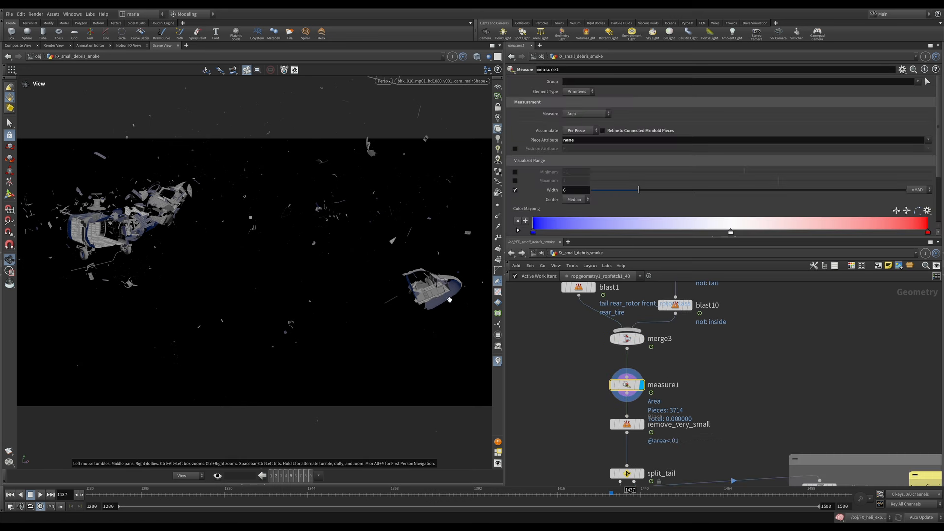
{"action": "middle_click_drag", "start_coordinate": [584, 405], "coordinate": [548, 359]}
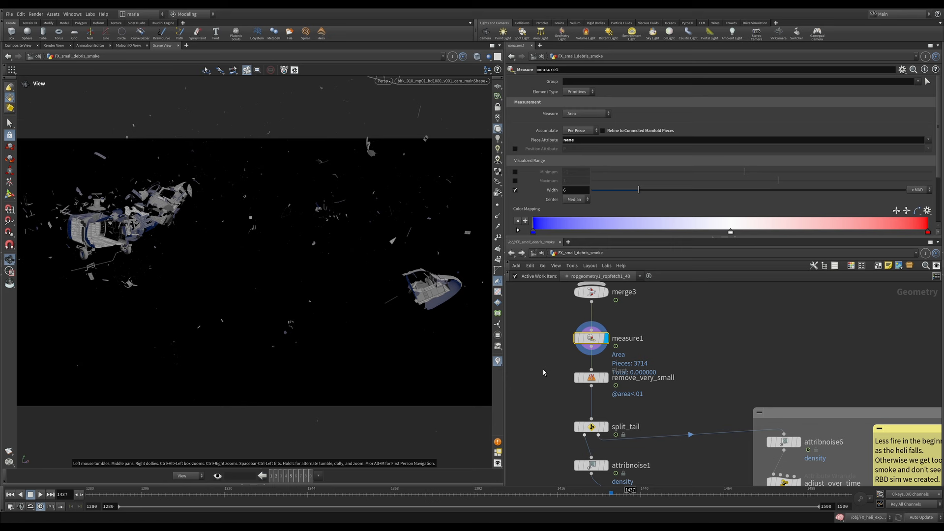
{"action": "middle_click_drag", "start_coordinate": [643, 394], "coordinate": [676, 361]}
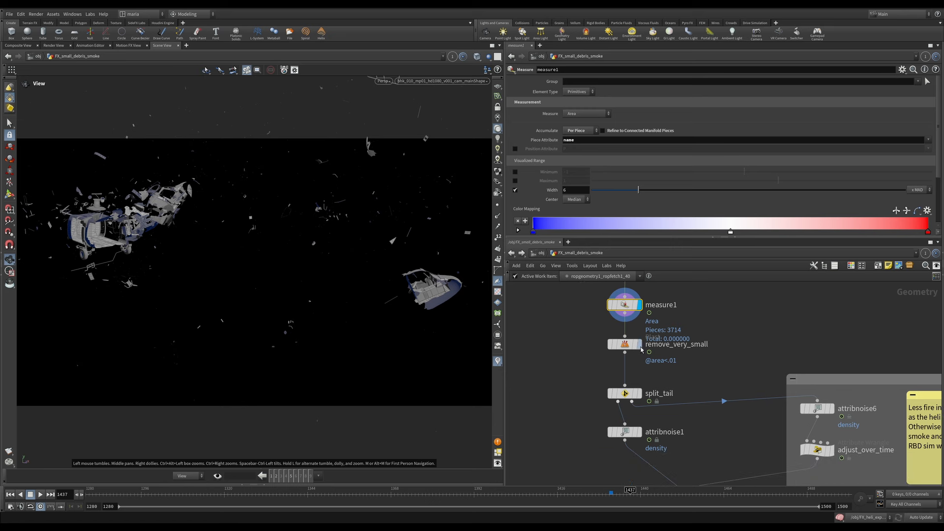
{"action": "left_click", "coordinate": [636, 345]}
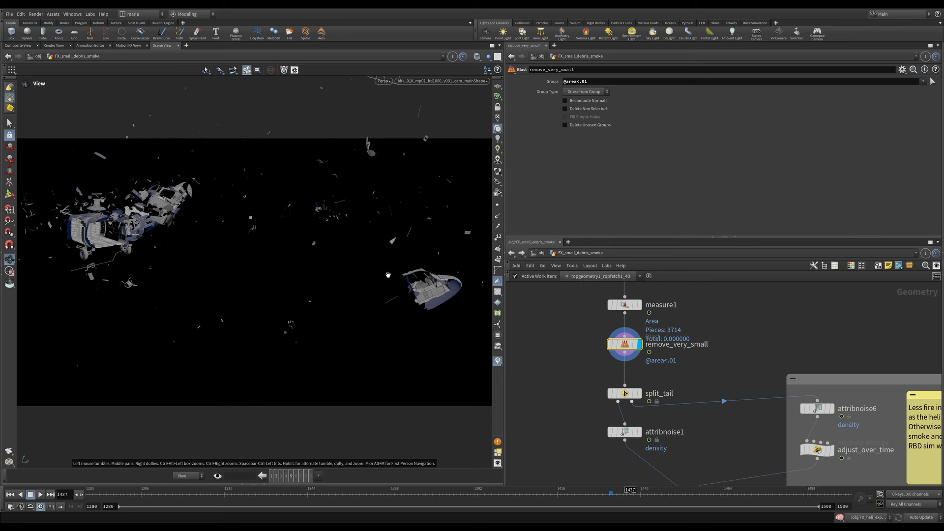
Display the split_tail output and examine the density noise settings of attribnoise1 on the non-tail pieces
{"action": "middle_click_drag", "start_coordinate": [655, 394], "coordinate": [605, 409]}
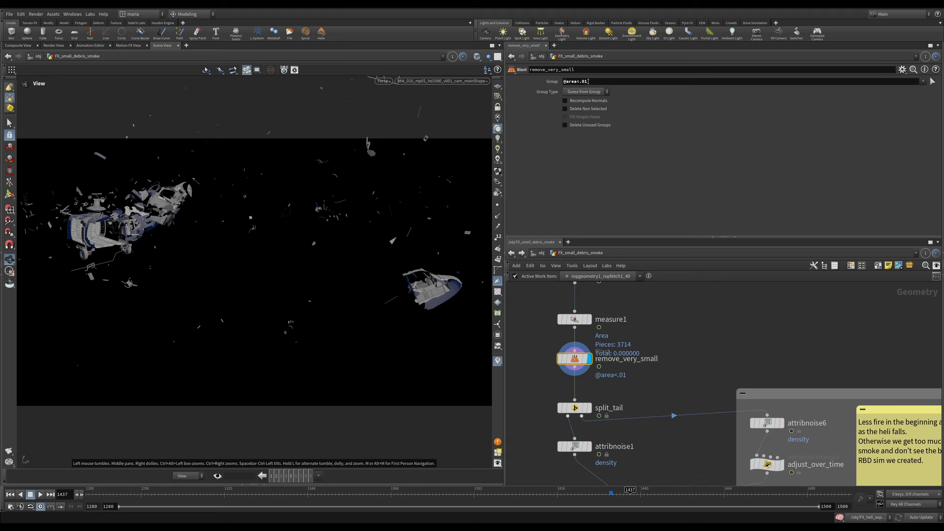
{"action": "middle_click_drag", "start_coordinate": [647, 397], "coordinate": [640, 366]}
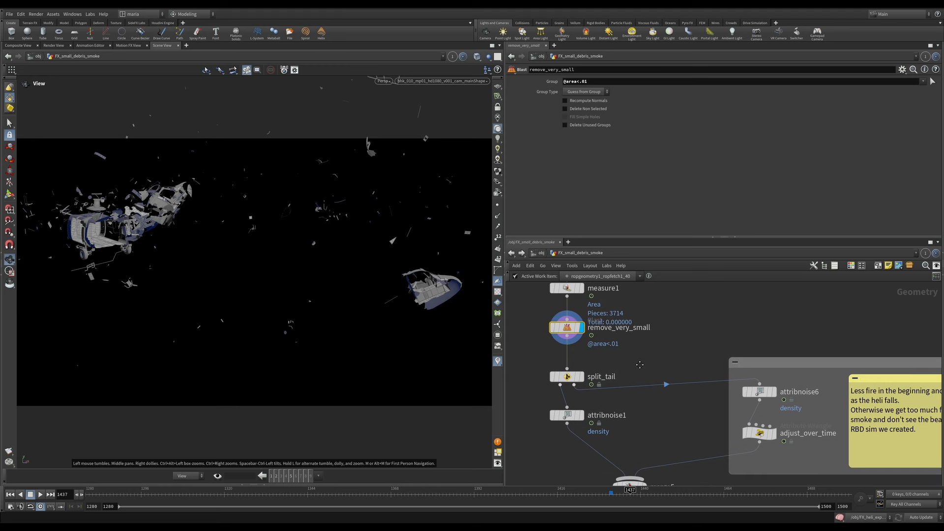
{"action": "mouse_move", "coordinate": [569, 378]}
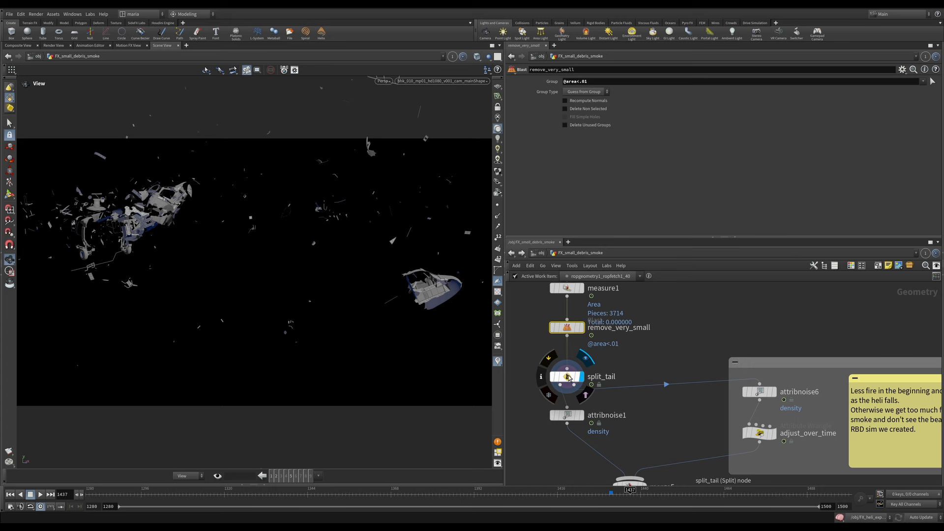
{"action": "left_click", "coordinate": [568, 377]}
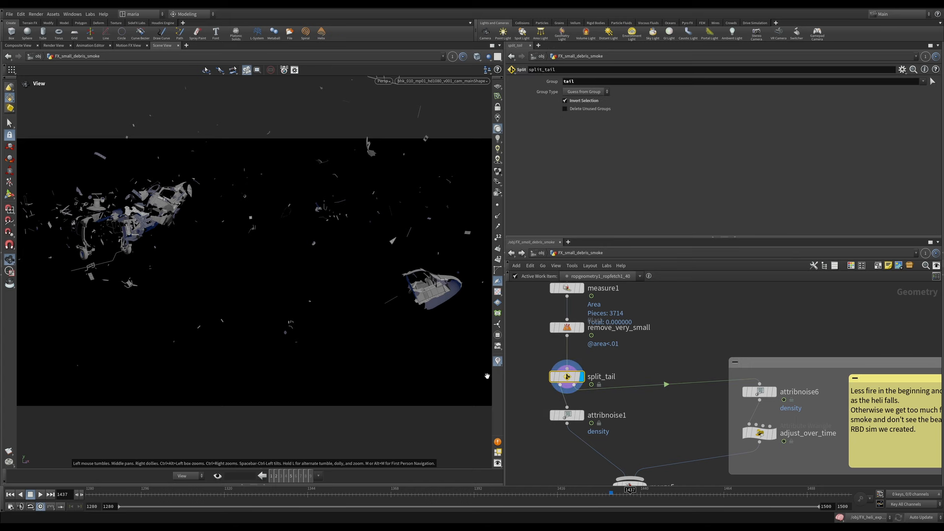
{"action": "middle_click_drag", "start_coordinate": [582, 416], "coordinate": [599, 376]}
{"action": "left_click", "coordinate": [600, 376]}
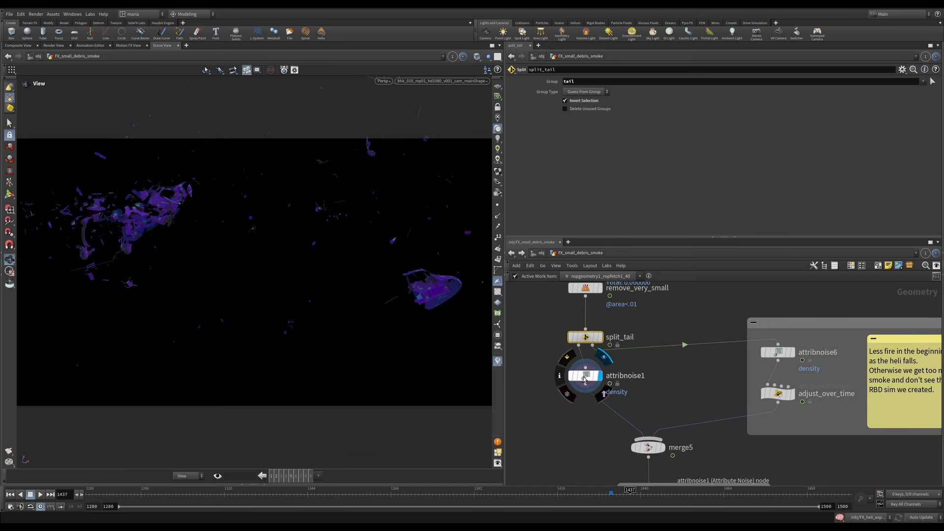
{"action": "left_click", "coordinate": [585, 378]}
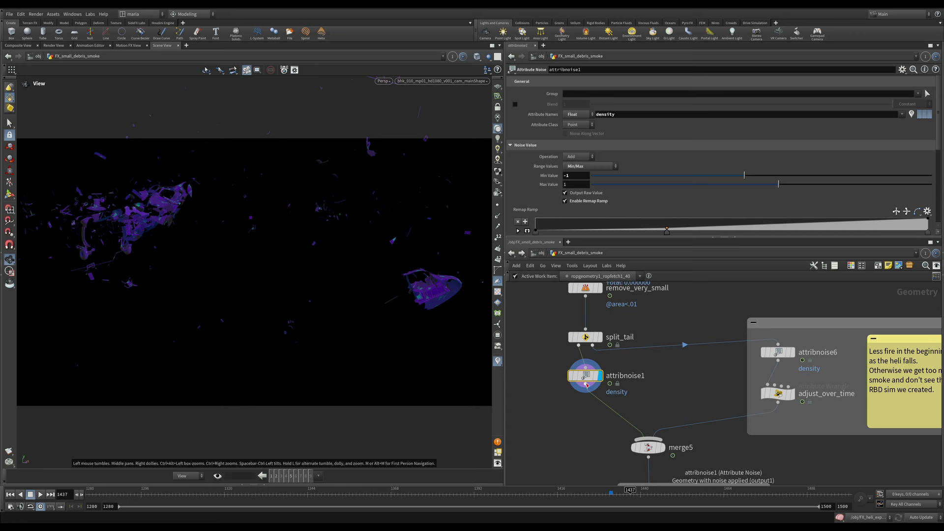
{"action": "left_click_drag", "start_coordinate": [587, 385], "coordinate": [582, 386]}
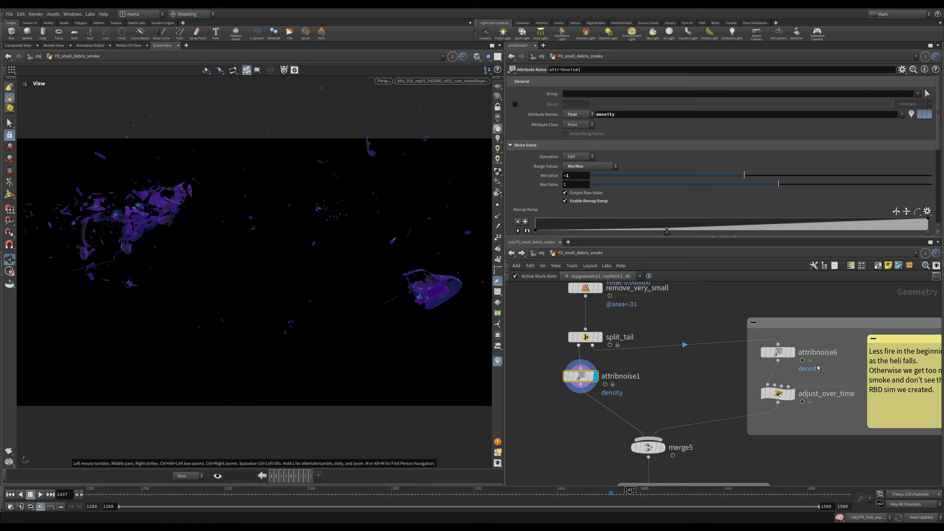
Examine attribnoise6 and the adjust_over_time wrangle on the tail branch, comparing the wrangle's output at frames 1451 and 1433
{"action": "left_click", "coordinate": [792, 352]}
{"action": "left_click", "coordinate": [780, 353]}
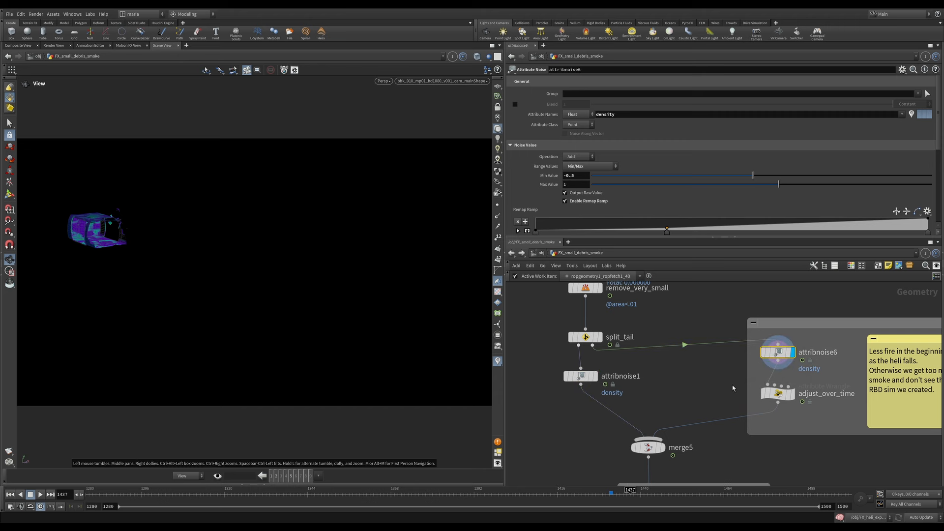
{"action": "middle_click_drag", "start_coordinate": [803, 423], "coordinate": [684, 405]}
{"action": "scroll", "coordinate": [684, 402], "scroll_direction": "up", "scroll_amount": 3}
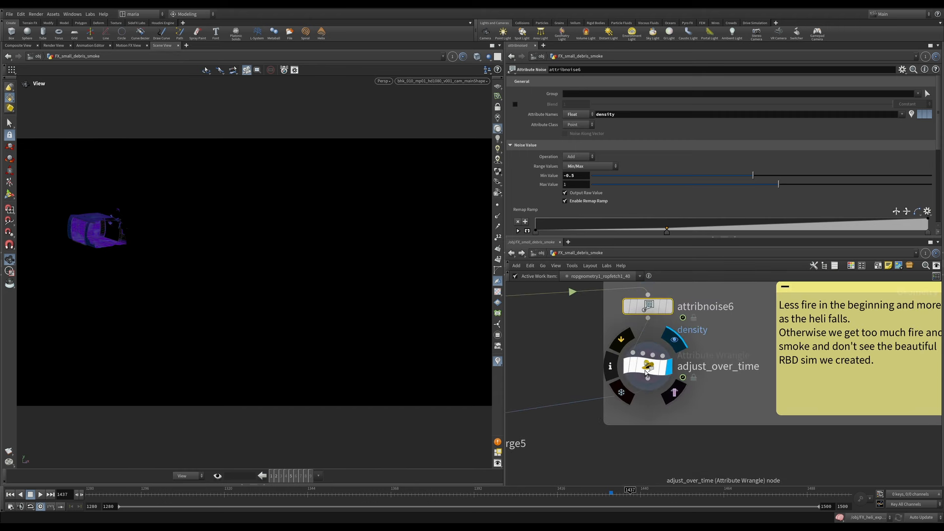
{"action": "left_click", "coordinate": [668, 369]}
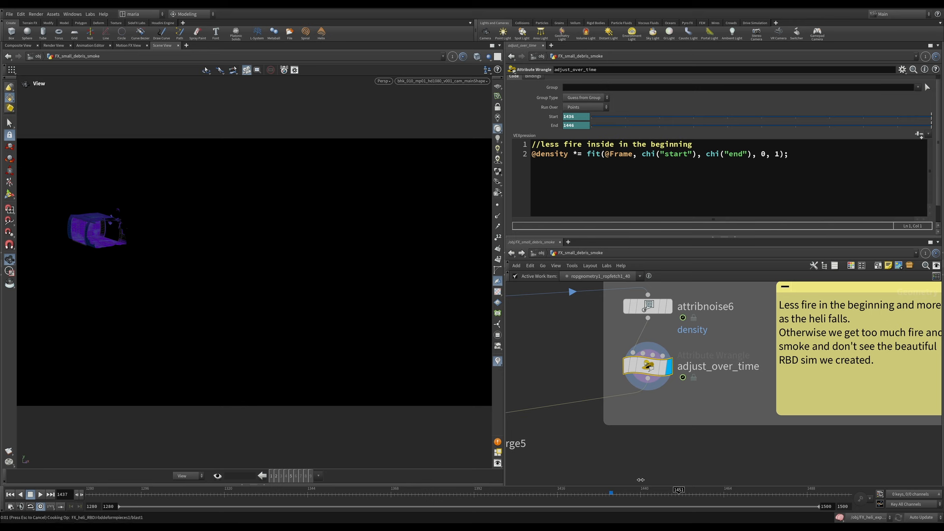
{"action": "left_click", "coordinate": [679, 489]}
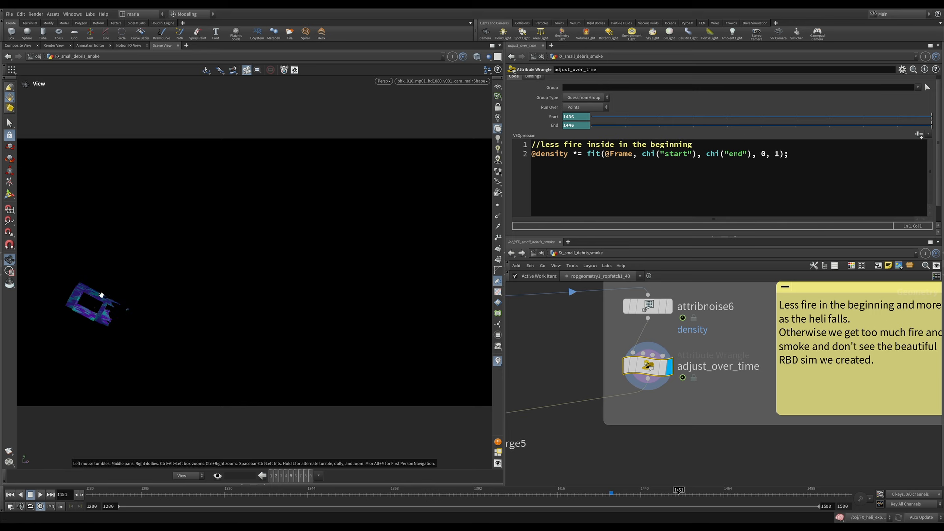
{"action": "left_click", "coordinate": [617, 490]}
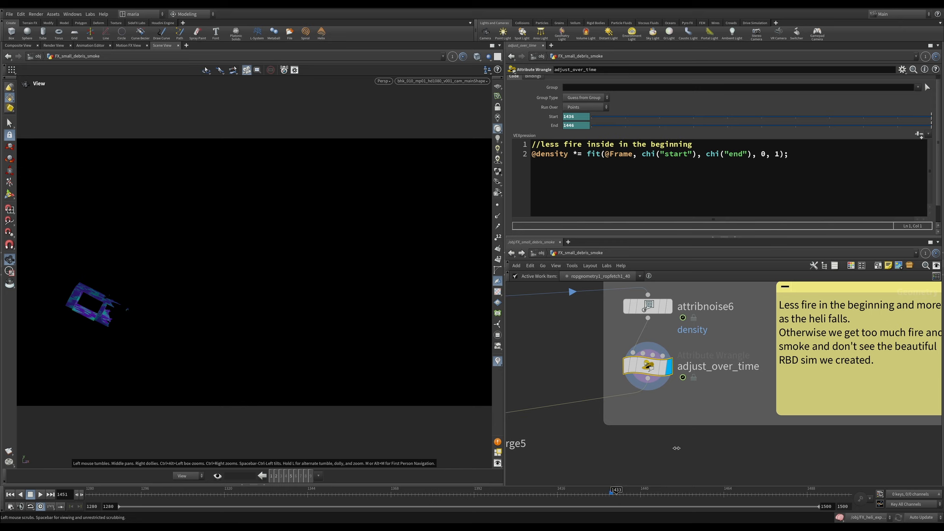
Read the note beside adjust_over_time and display the recombined density branches in merge5
{"action": "middle_click_drag", "start_coordinate": [859, 372], "coordinate": [814, 387]}
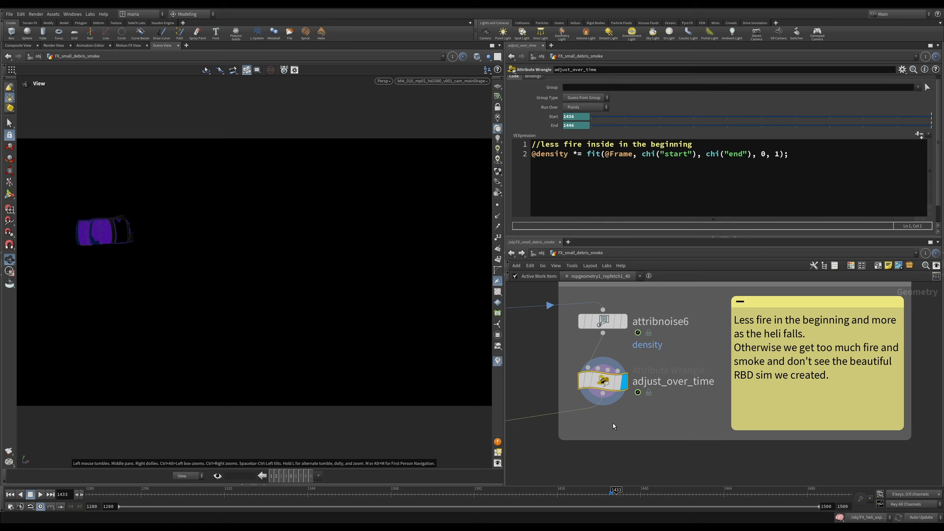
{"action": "middle_click_drag", "start_coordinate": [597, 428], "coordinate": [800, 393]}
{"action": "left_click", "coordinate": [642, 429]}
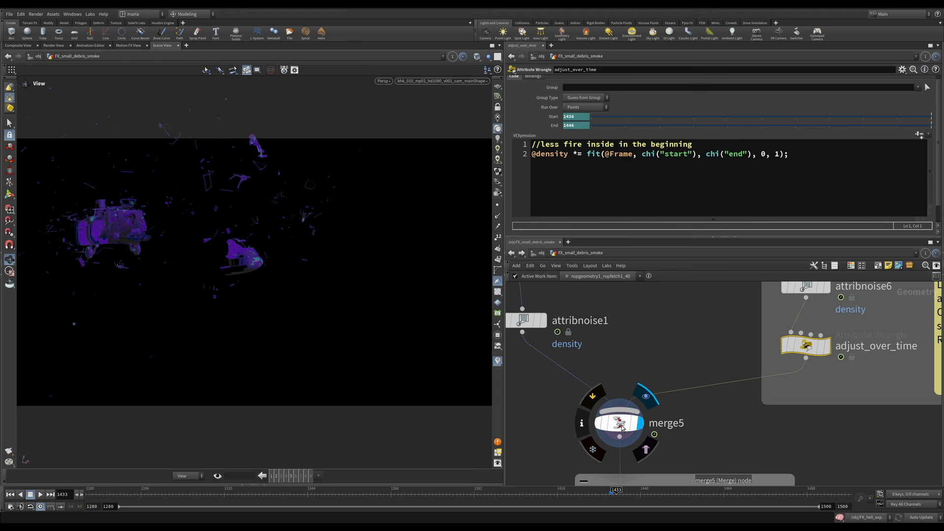
{"action": "left_click", "coordinate": [622, 429]}
{"action": "scroll", "coordinate": [624, 418], "scroll_direction": "down", "scroll_amount": 2}
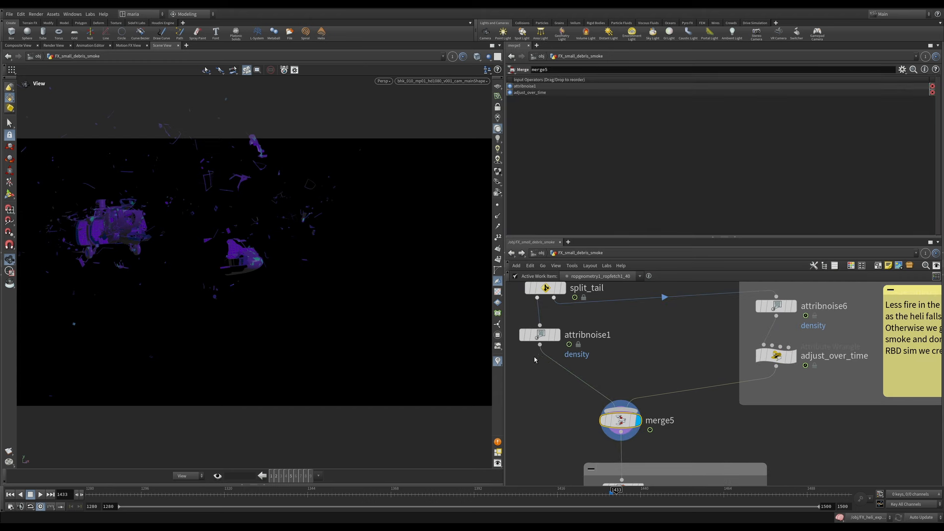
Examine the area promotion in attribprom​ote1 and the frame-based density code in the adjust_density wrangle
{"action": "middle_click_drag", "start_coordinate": [656, 445], "coordinate": [643, 323]}
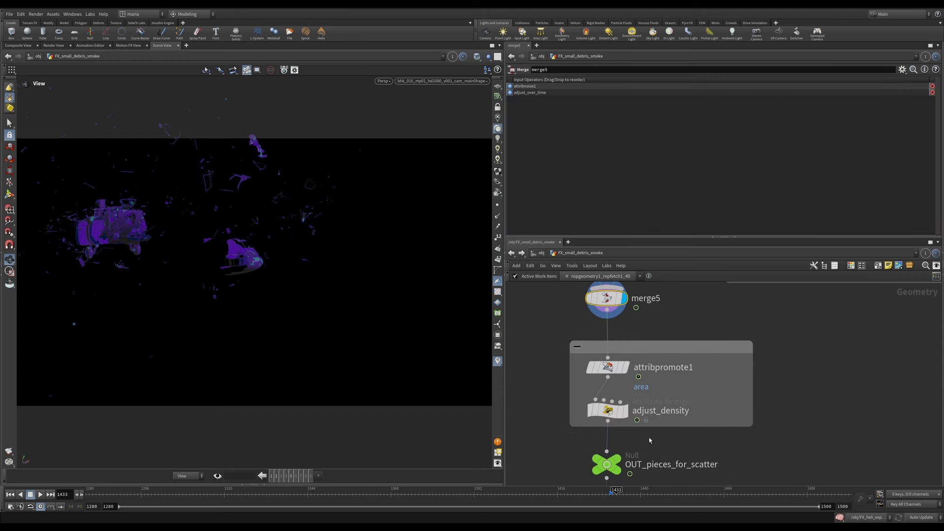
{"action": "scroll", "coordinate": [650, 441], "scroll_direction": "up", "scroll_amount": 1}
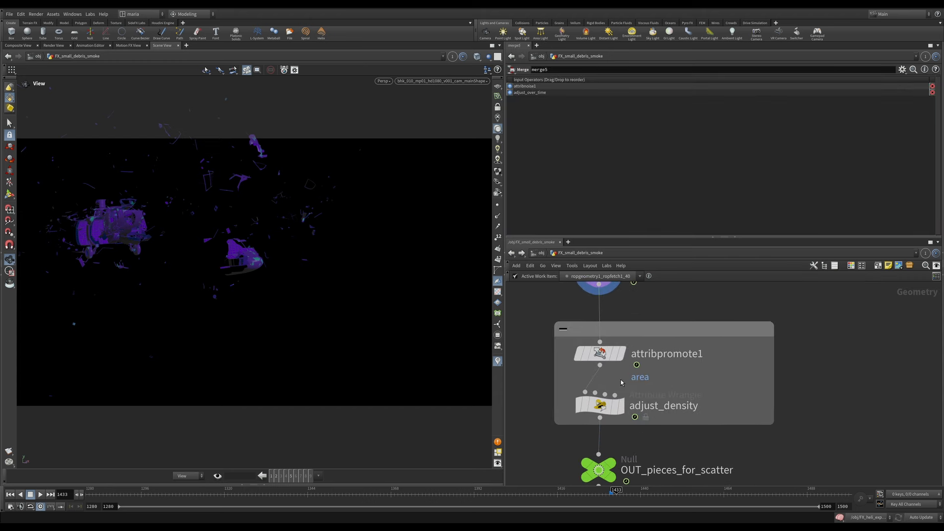
{"action": "left_click", "coordinate": [604, 354]}
{"action": "mouse_move", "coordinate": [604, 354]}
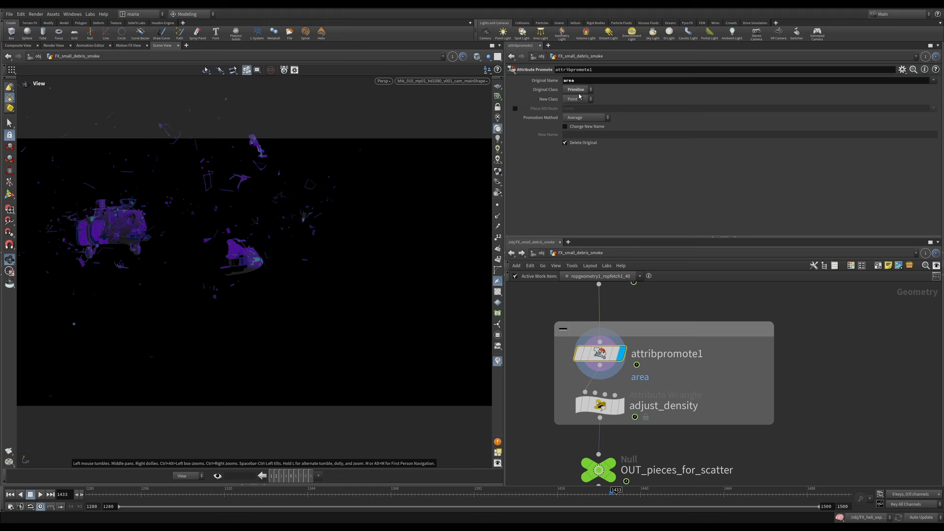
{"action": "left_click", "coordinate": [601, 406]}
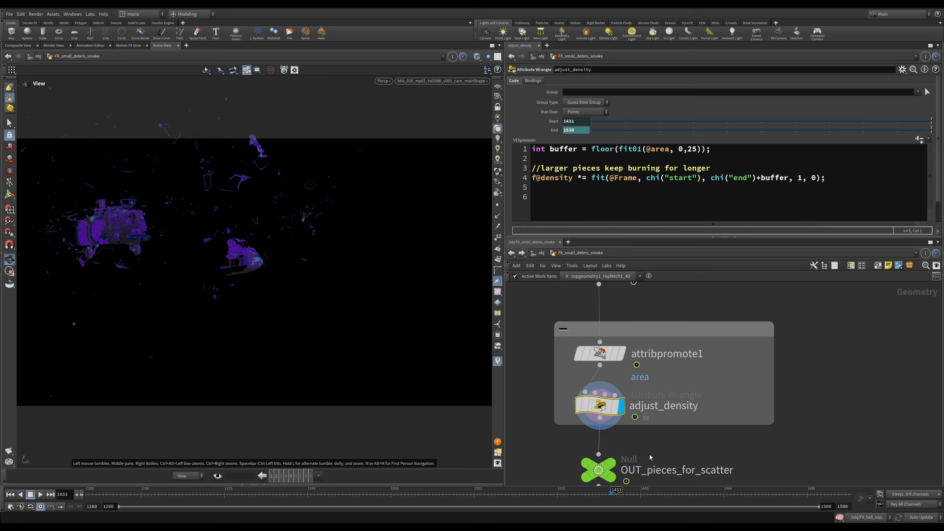
Display OUT_pieces_for_scatter, and examine the density-based settings of scatter1 and the point attribute removed by attribdelete1
{"action": "scroll", "coordinate": [640, 314], "scroll_direction": "down", "scroll_amount": 5}
{"action": "left_click", "coordinate": [618, 342]}
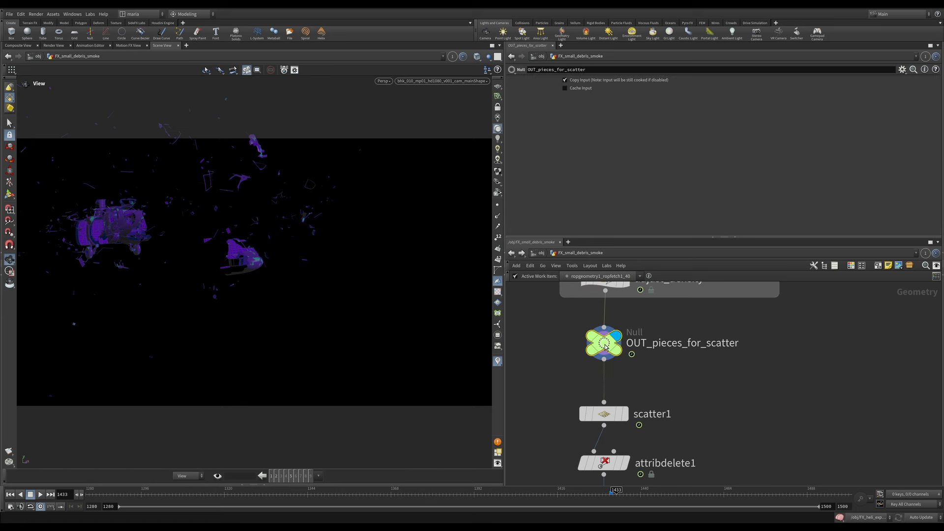
{"action": "scroll", "coordinate": [666, 403], "scroll_direction": "down", "scroll_amount": 3}
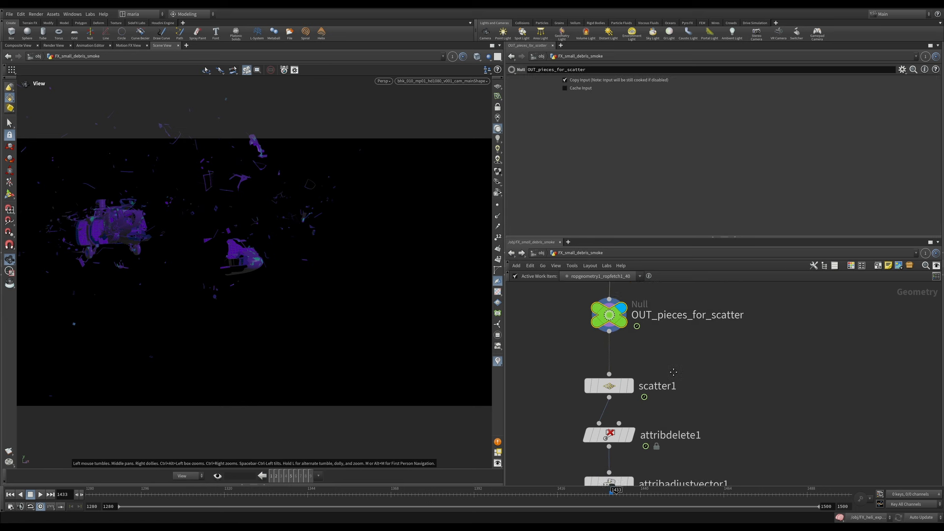
{"action": "left_click", "coordinate": [626, 333]}
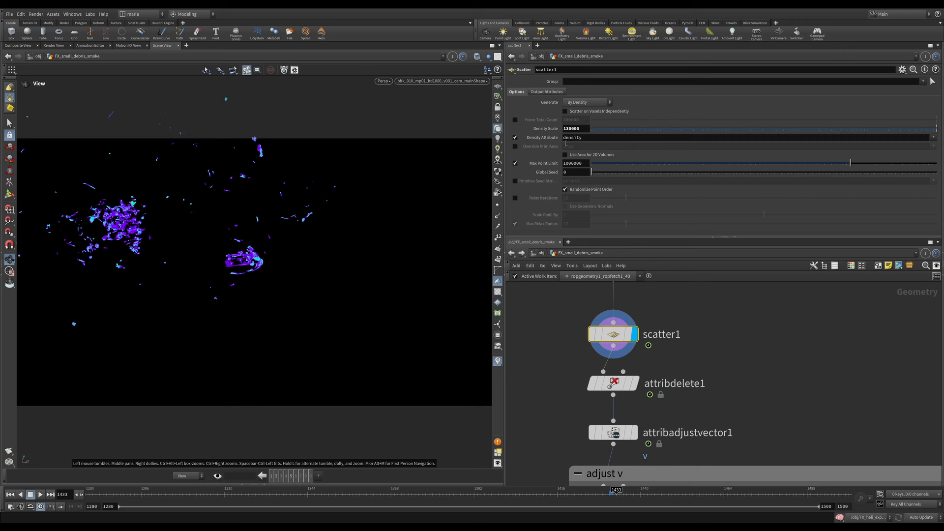
{"action": "left_click", "coordinate": [623, 387]}
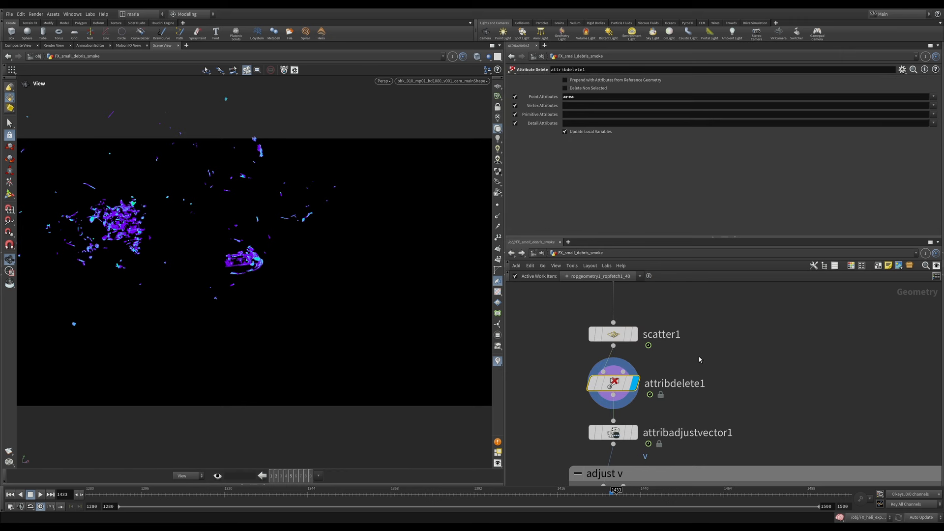
Display attribadjustvector1 and compare the debris velocity trails with its direction noise bypassed and enabled
{"action": "scroll", "coordinate": [693, 388], "scroll_direction": "down", "scroll_amount": 3}
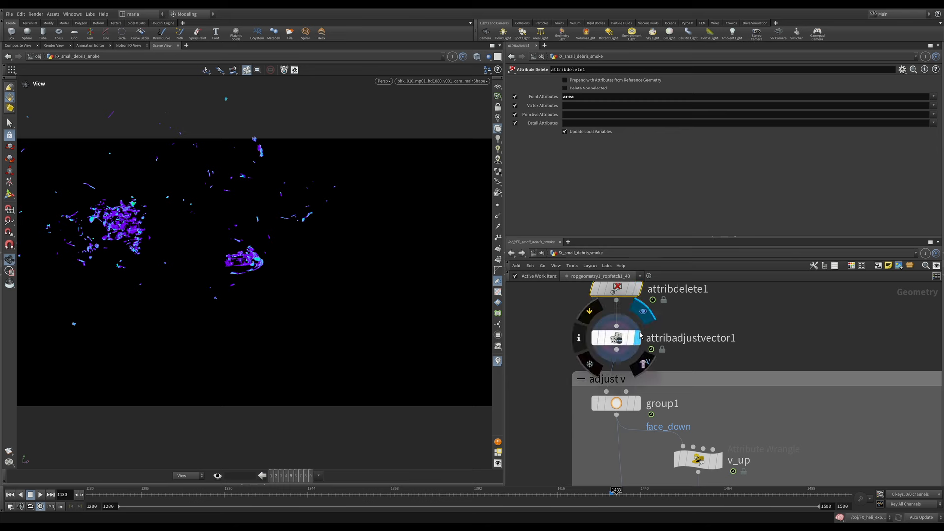
{"action": "left_click", "coordinate": [639, 338]}
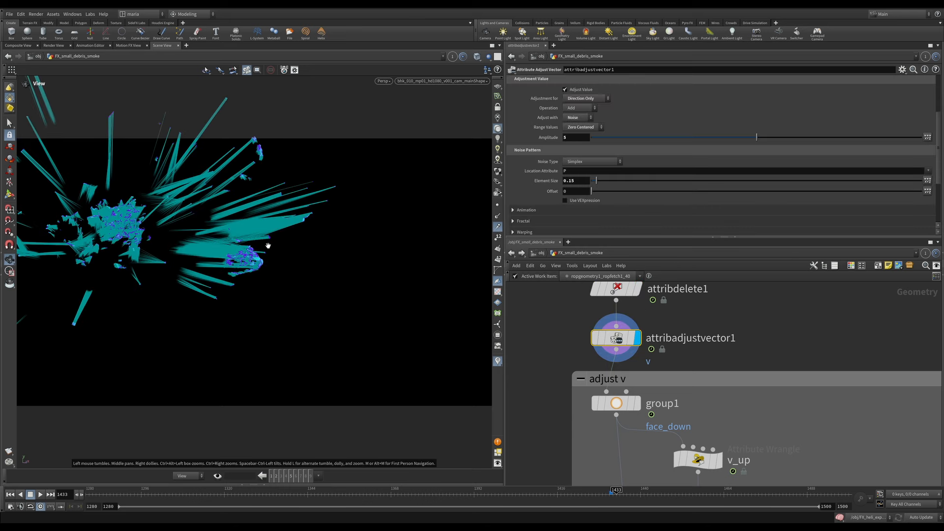
{"action": "key", "text": "b"}
{"action": "key", "text": "b"}
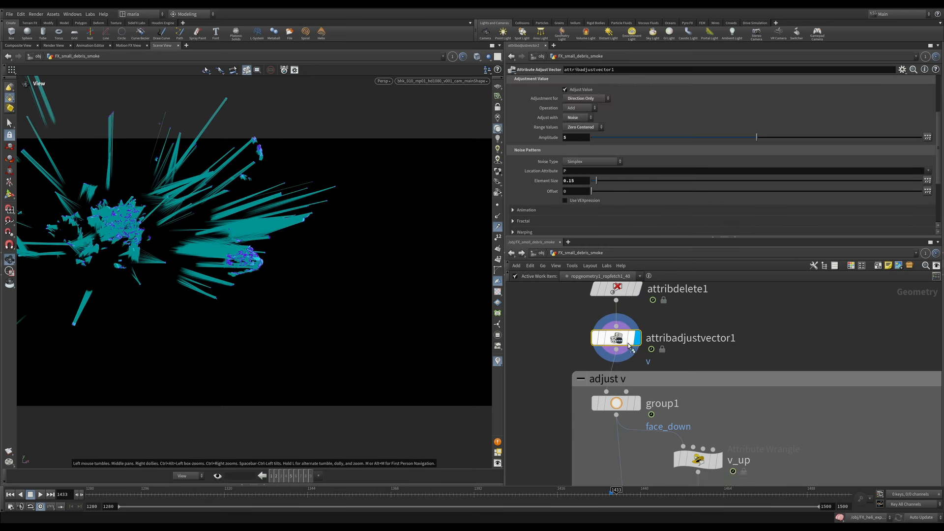
{"action": "key", "text": "b"}
{"action": "key", "text": "b"}
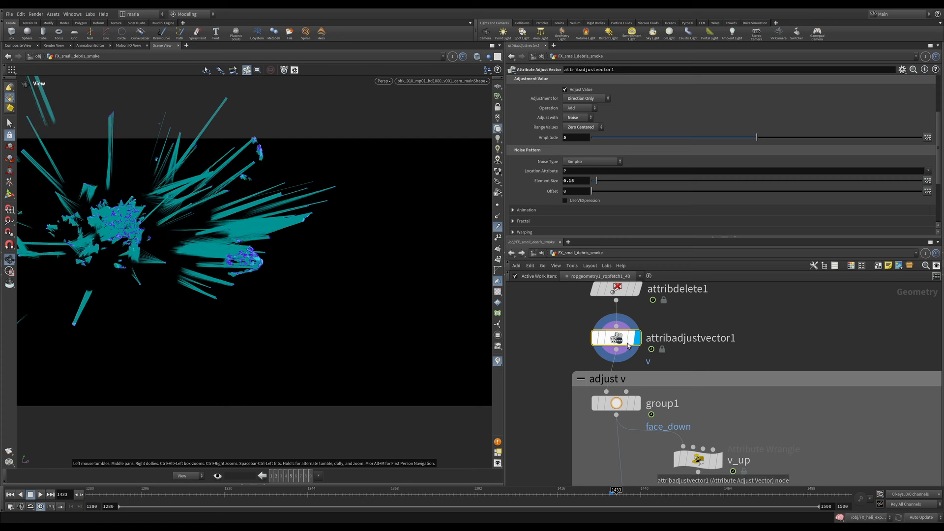
{"action": "key", "text": "b"}
{"action": "key", "text": "b"}
{"action": "key", "text": "b"}
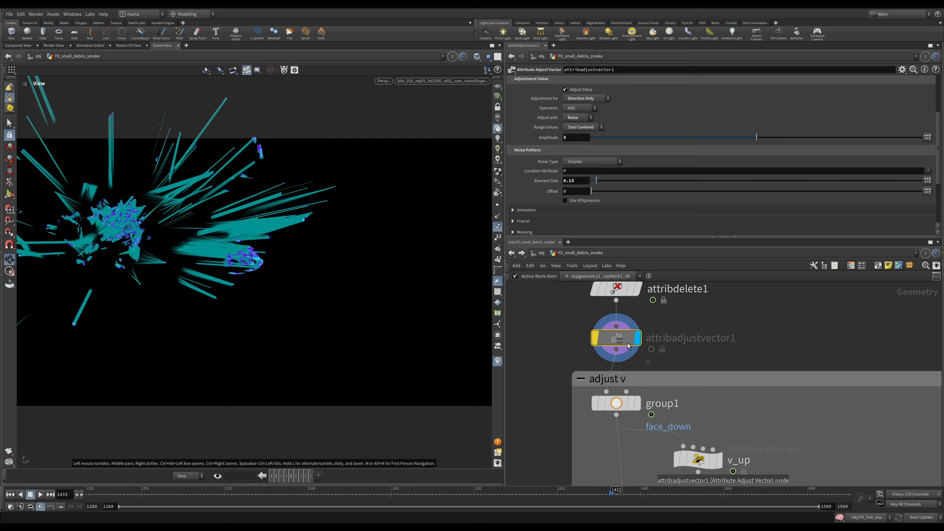
{"action": "key", "text": "b"}
Display group1 with velocity trails hidden, and examine the face_down points and its Keep by Normals settings from a free view
{"action": "middle_click_drag", "start_coordinate": [650, 452], "coordinate": [613, 350]}
{"action": "scroll", "coordinate": [619, 376], "scroll_direction": "down", "scroll_amount": 1}
{"action": "scroll", "coordinate": [612, 350], "scroll_direction": "down", "scroll_amount": 1}
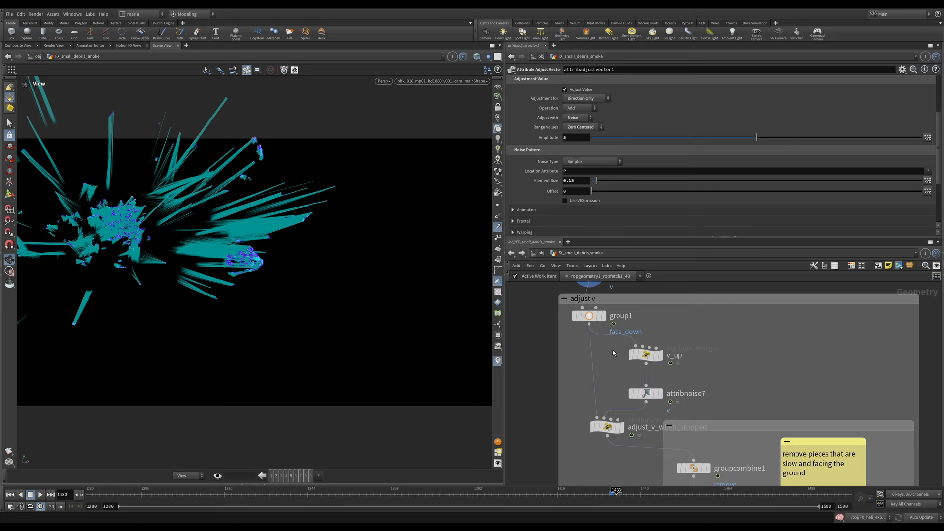
{"action": "left_click", "coordinate": [604, 316]}
{"action": "left_click", "coordinate": [593, 319]}
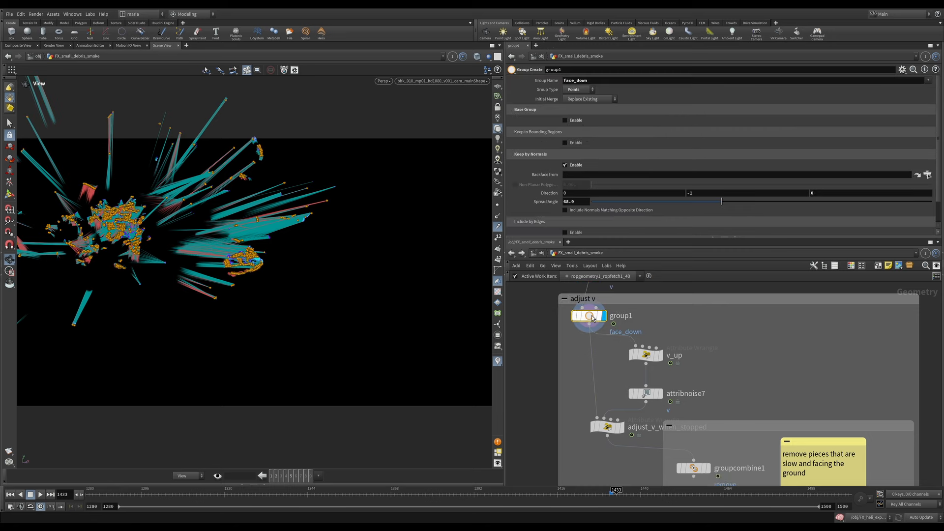
{"action": "left_click", "coordinate": [498, 226]}
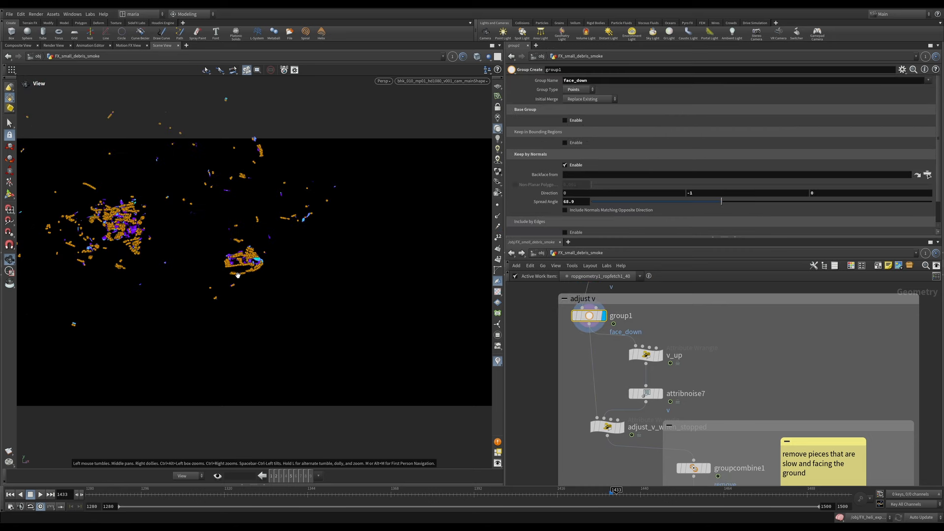
{"action": "left_click_drag", "start_coordinate": [231, 271], "coordinate": [316, 261]}
{"action": "scroll", "coordinate": [525, 201], "scroll_direction": "down", "scroll_amount": 2}
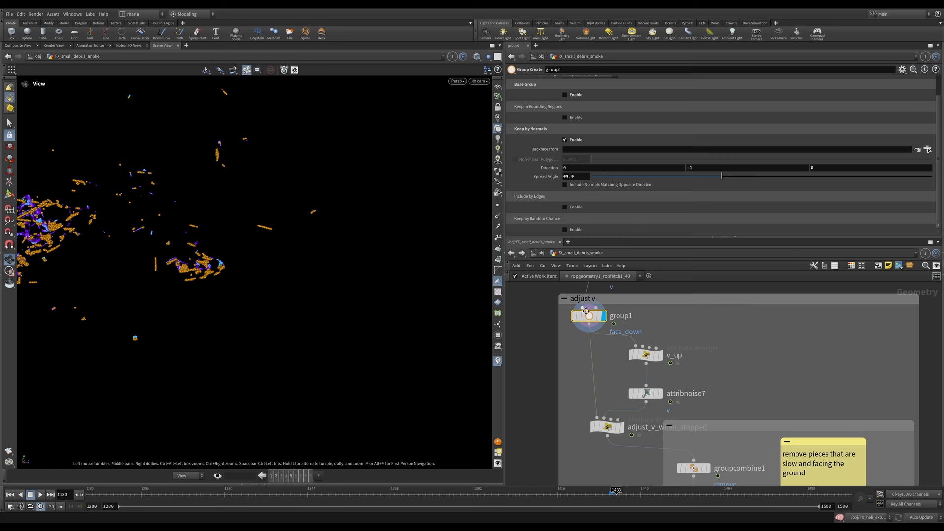
Display attribadjustvector1 with point normals shown and inspect the normal directions around the debris pieces
{"action": "middle_click_drag", "start_coordinate": [586, 311], "coordinate": [588, 369]}
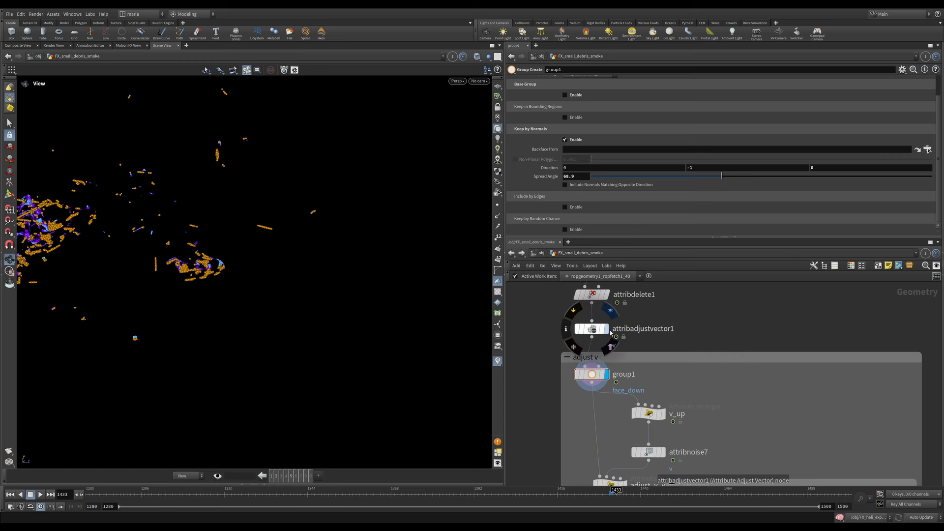
{"action": "left_click", "coordinate": [610, 332]}
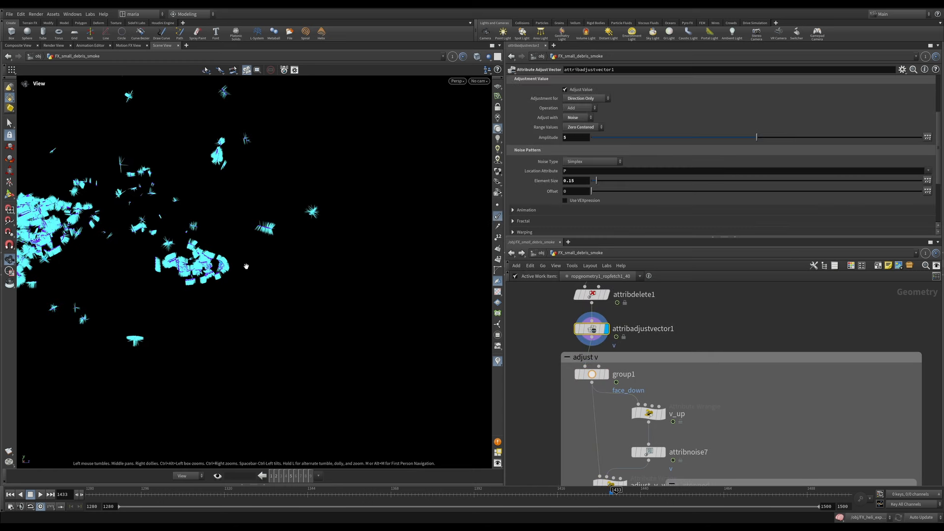
{"action": "middle_click_drag", "start_coordinate": [246, 266], "coordinate": [362, 267]}
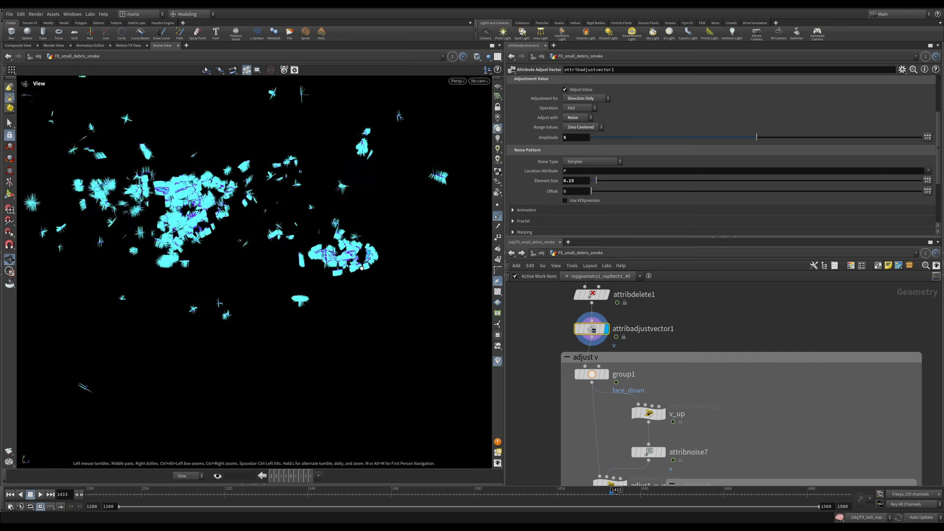
{"action": "mouse_move", "coordinate": [362, 268]}
{"action": "left_mouse_down"}
{"action": "mouse_move", "coordinate": [298, 275]}
{"action": "mouse_move", "coordinate": [282, 294]}
{"action": "mouse_move", "coordinate": [357, 281]}
{"action": "mouse_move", "coordinate": [349, 276]}
{"action": "left_mouse_up"}
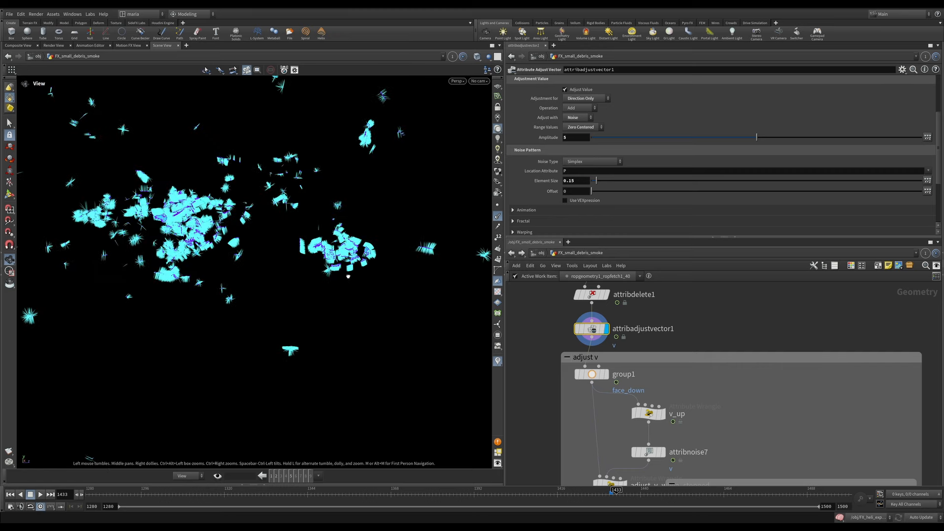
Display group1 and check which points fall in face_down, first with point normals shown and then with them hidden
{"action": "left_click", "coordinate": [605, 374]}
{"action": "left_click", "coordinate": [593, 375]}
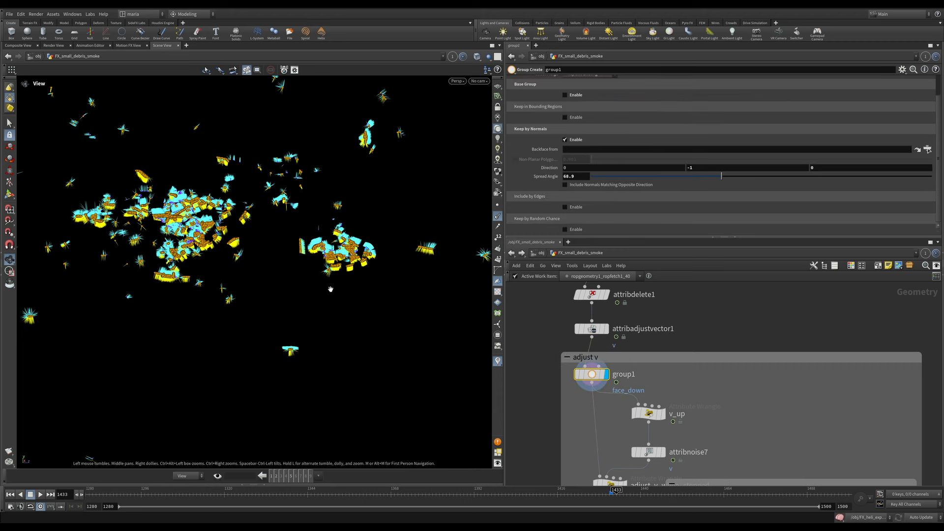
{"action": "left_click", "coordinate": [502, 227]}
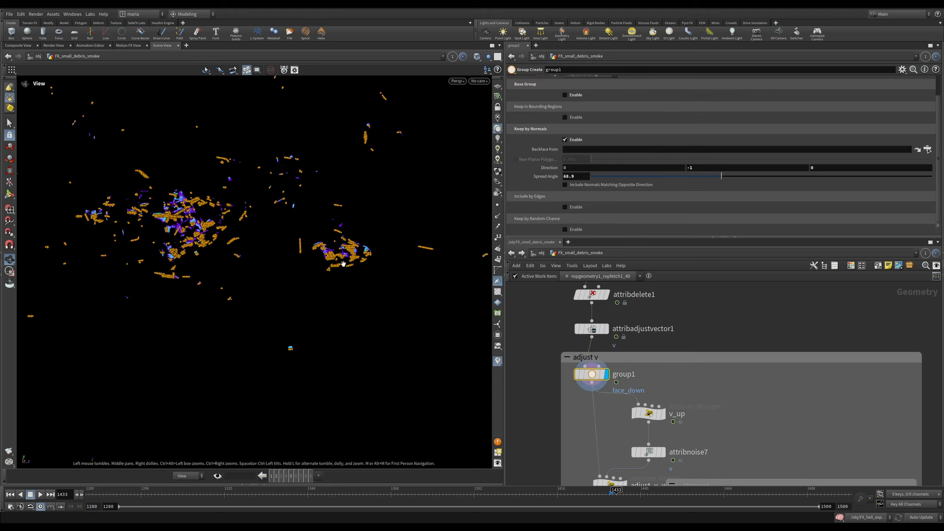
{"action": "left_click_drag", "start_coordinate": [353, 270], "coordinate": [339, 268]}
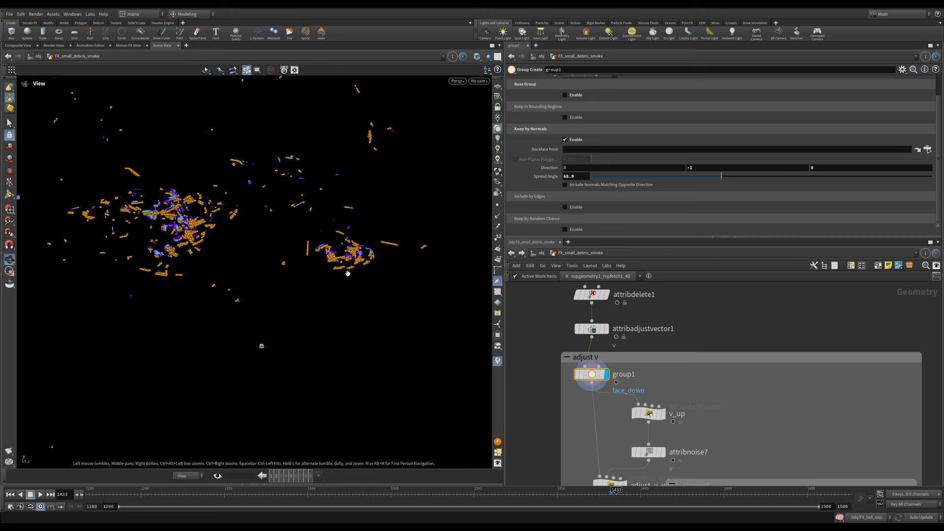
Return the viewport to the bhk_010_mp01_hd1080_v001_cam_main shot camera
{"action": "left_click", "coordinate": [480, 81]}
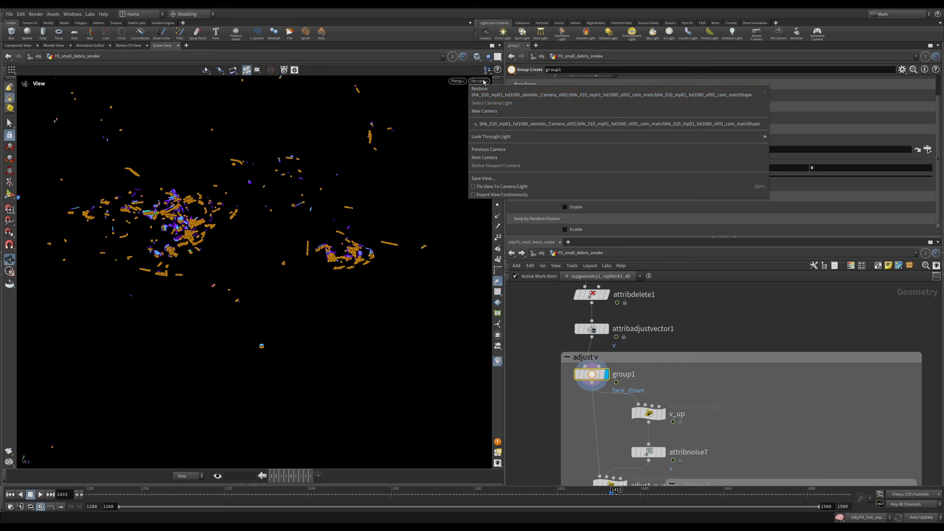
{"action": "left_click", "coordinate": [492, 120]}
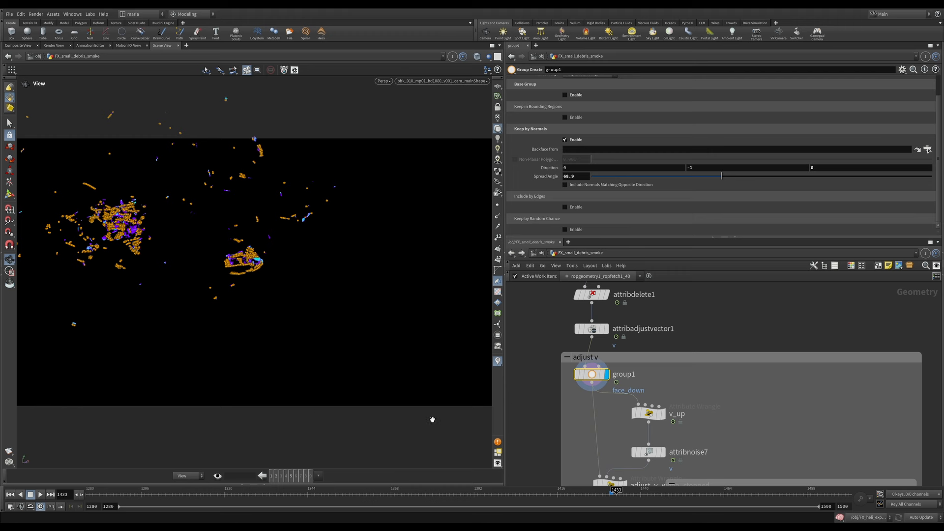
{"action": "scroll", "coordinate": [474, 392], "scroll_direction": "up", "scroll_amount": 1}
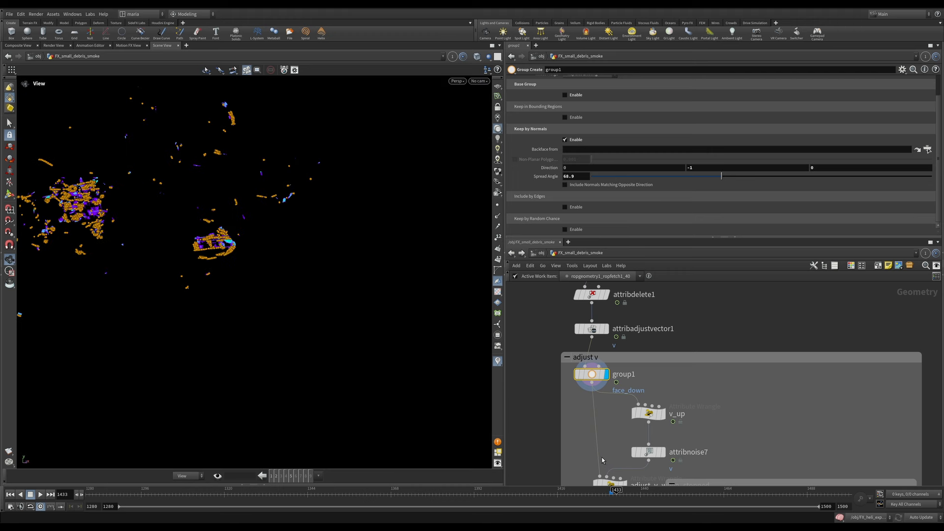
{"action": "left_click", "coordinate": [481, 81]}
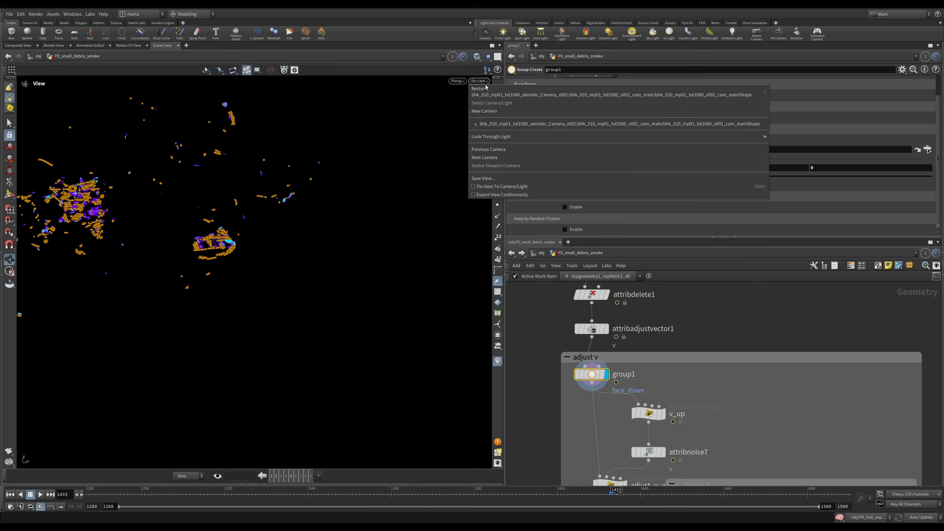
{"action": "left_click", "coordinate": [489, 124]}
Display the v_up wrangle, read its upward velocity code, and show the velocity trails
{"action": "middle_click_drag", "start_coordinate": [565, 439], "coordinate": [577, 379]}
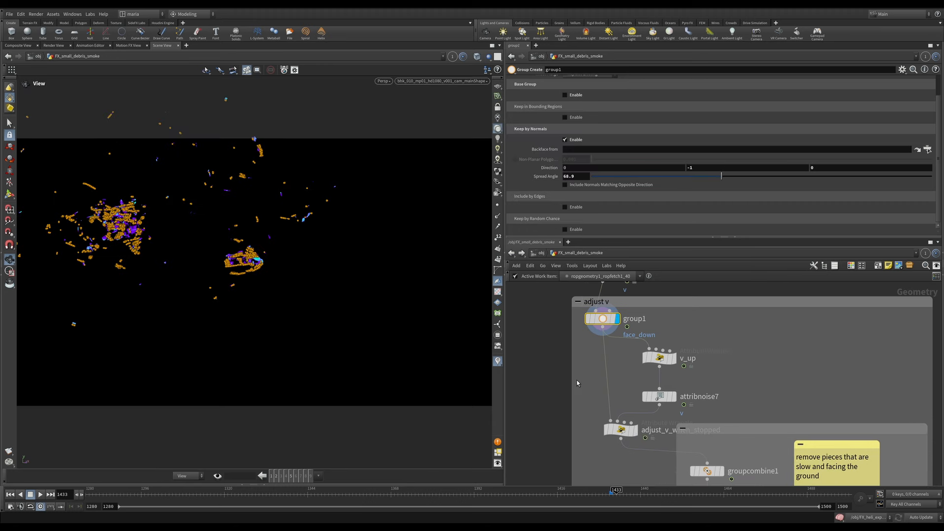
{"action": "left_click", "coordinate": [672, 358]}
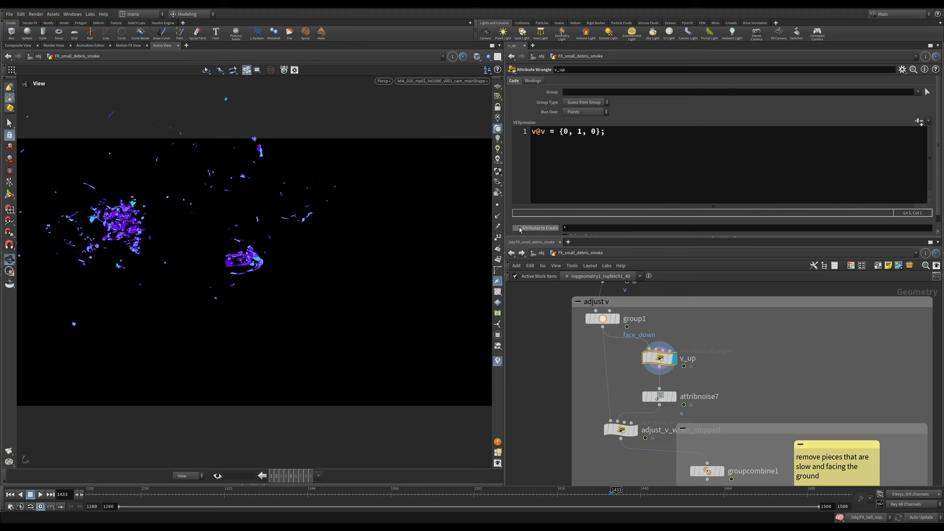
{"action": "left_click", "coordinate": [497, 226]}
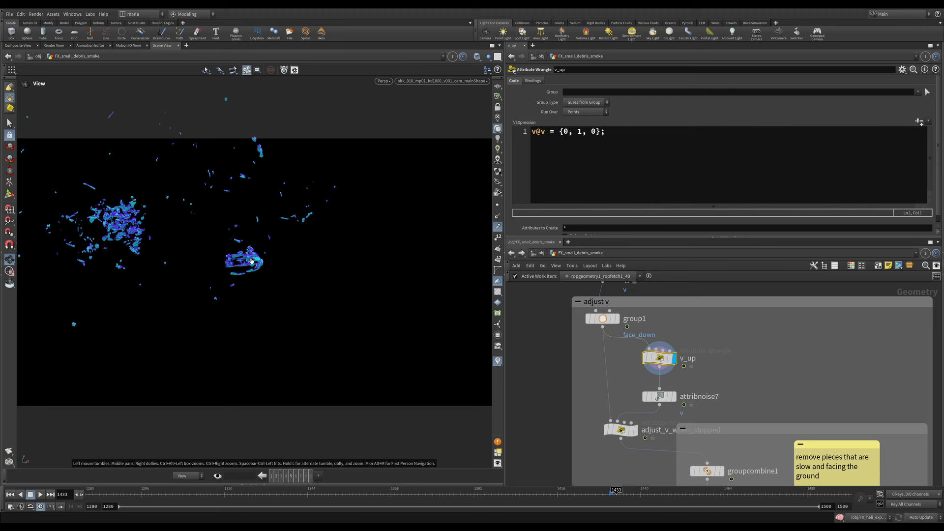
Study the adjust_v_when_stopped code, covering min_speed, the fit-based mix and the lerp that points slow pieces' velocity up
{"action": "middle_click_drag", "start_coordinate": [617, 389], "coordinate": [606, 361]}
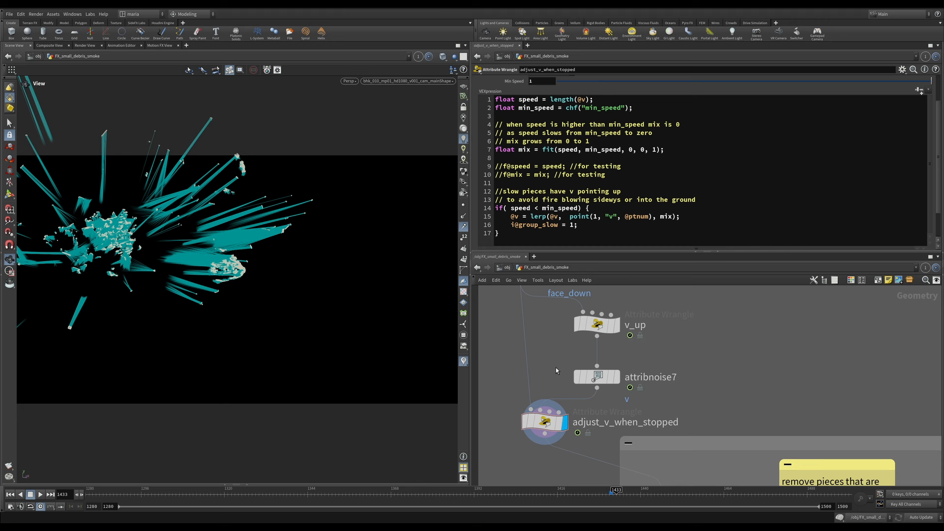
{"action": "mouse_move", "coordinate": [531, 410]}
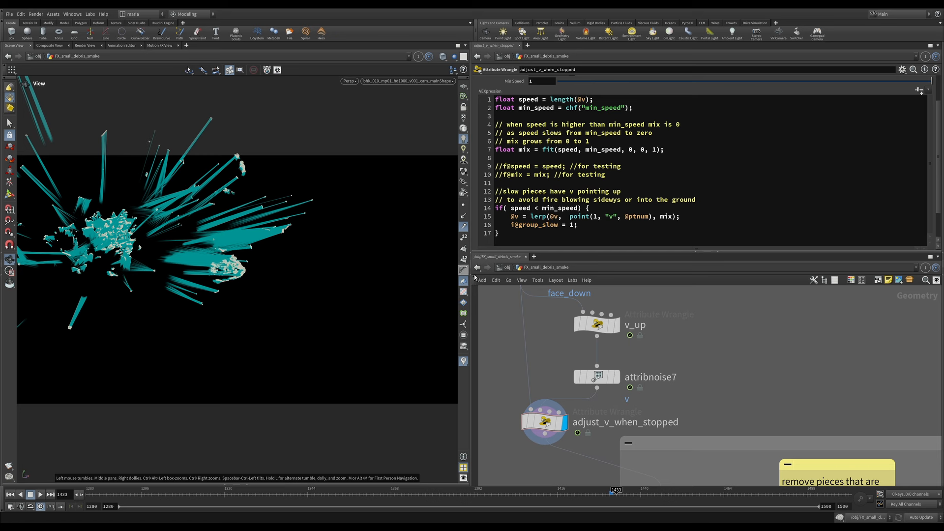
{"action": "mouse_move", "coordinate": [605, 383]}
{"action": "mouse_move", "coordinate": [554, 429]}
{"action": "left_click_drag", "start_coordinate": [650, 109], "coordinate": [474, 110]}
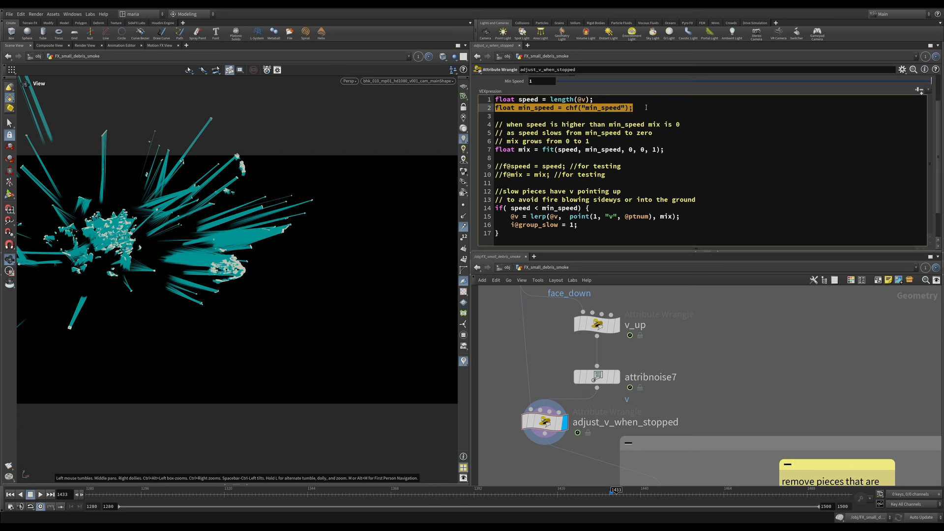
{"action": "left_click", "coordinate": [646, 107]}
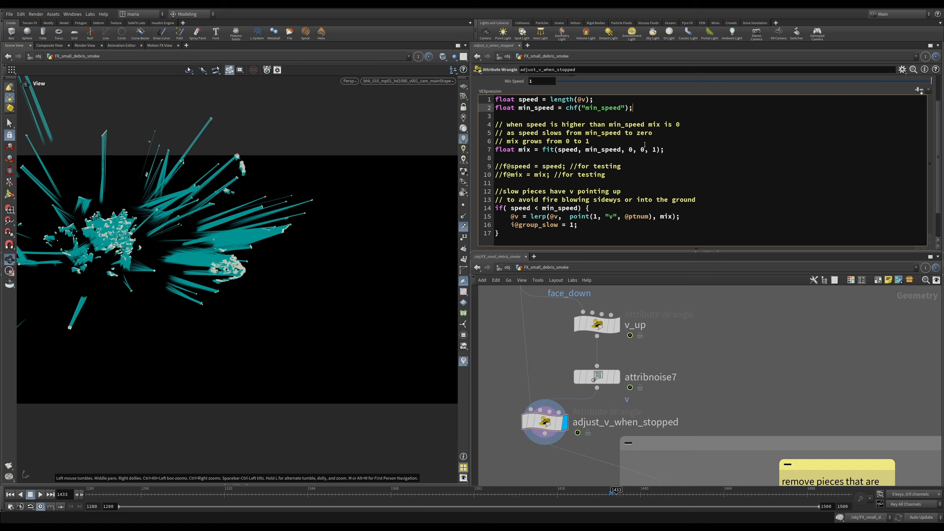
{"action": "left_click_drag", "start_coordinate": [674, 151], "coordinate": [484, 155]}
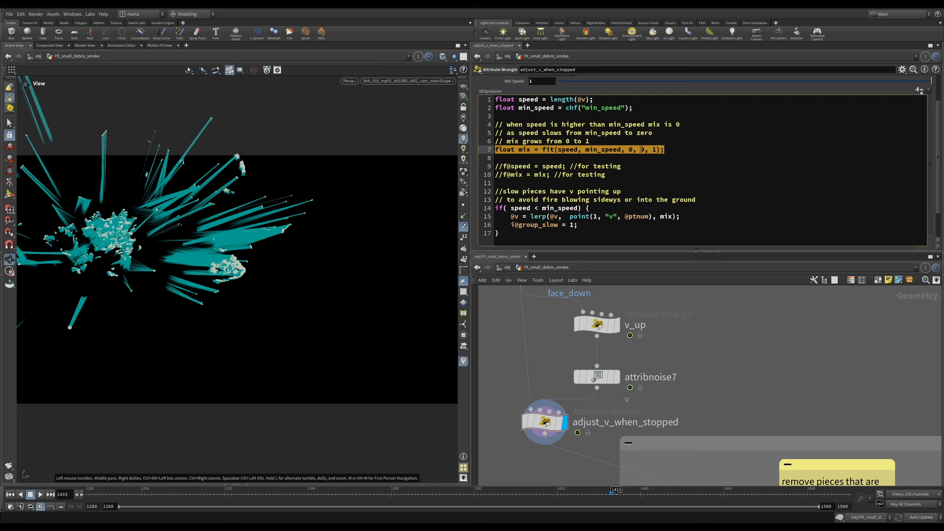
{"action": "left_click", "coordinate": [591, 209]}
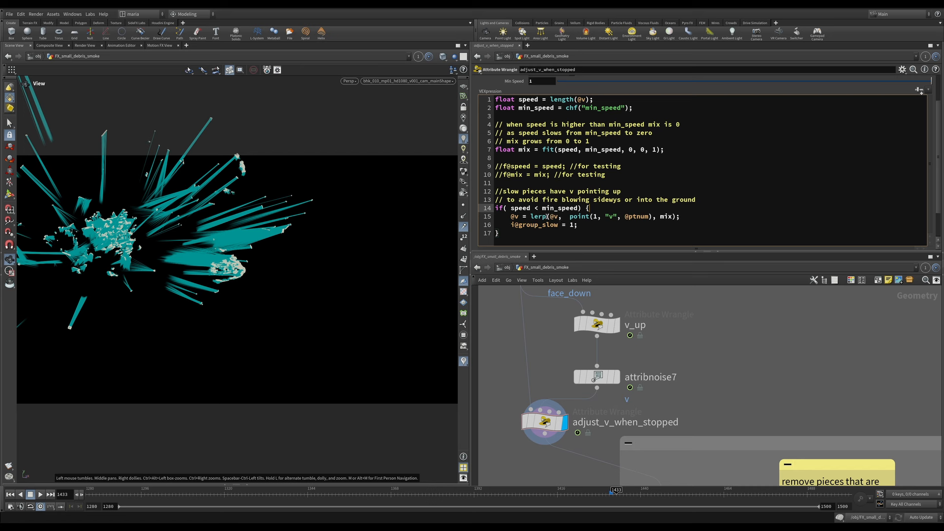
{"action": "mouse_move", "coordinate": [532, 414]}
Examine how groupcombine1 intersects face_down with slow into the remove group, and recheck the face_down points in group1
{"action": "middle_click_drag", "start_coordinate": [670, 452], "coordinate": [612, 297]}
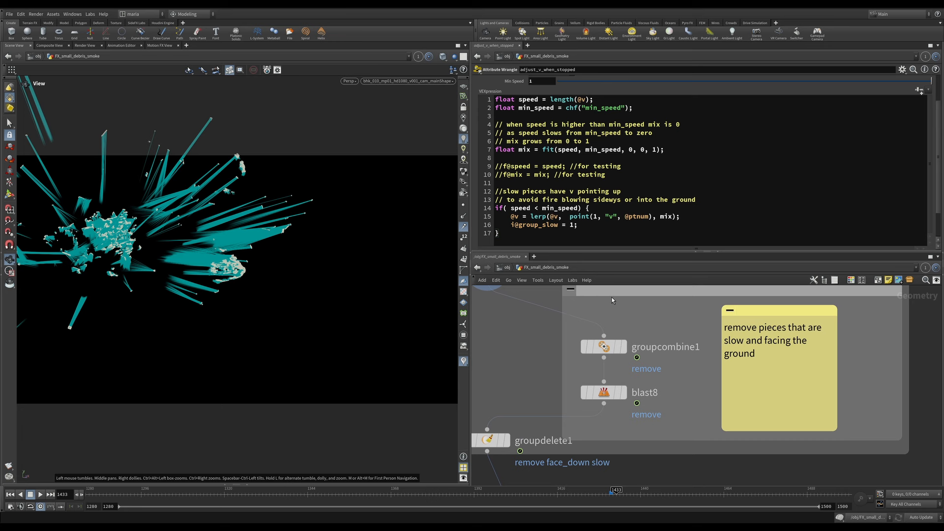
{"action": "left_click", "coordinate": [626, 349]}
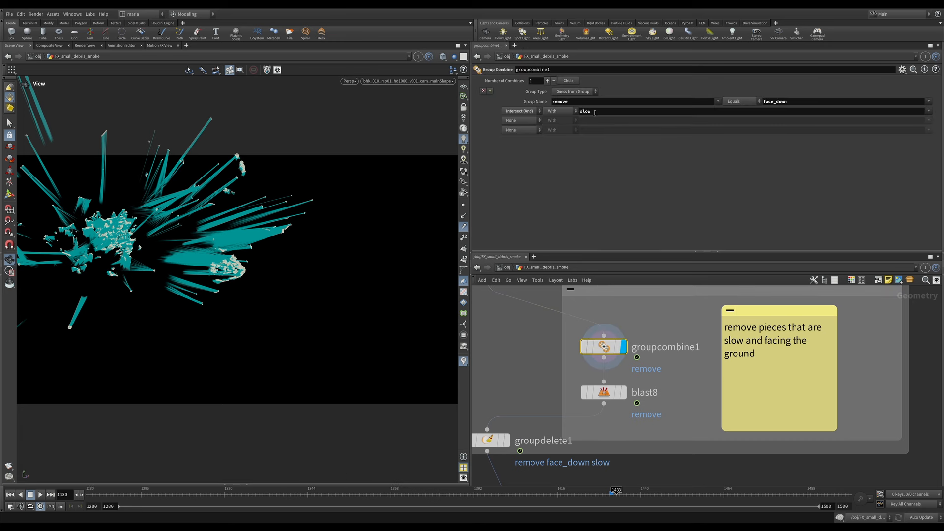
{"action": "middle_click_drag", "start_coordinate": [527, 339], "coordinate": [575, 416]}
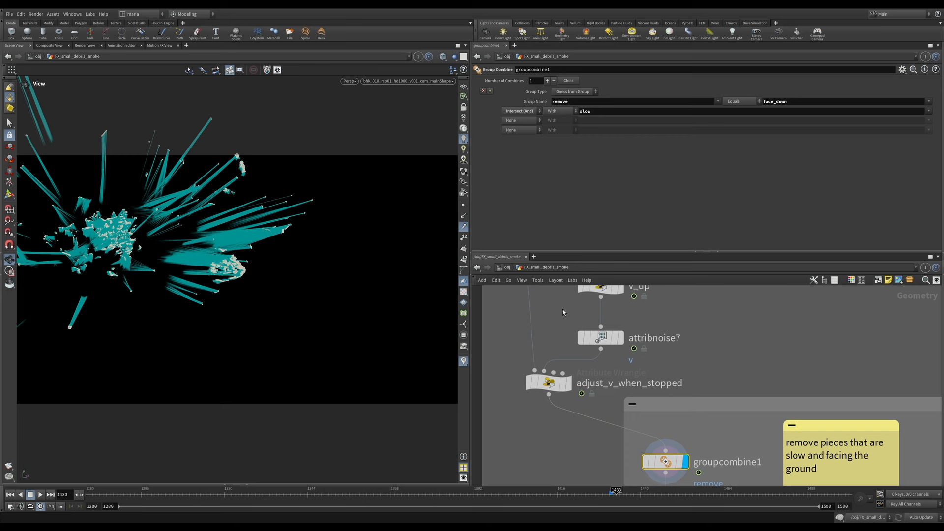
{"action": "middle_click_drag", "start_coordinate": [562, 309], "coordinate": [563, 421]}
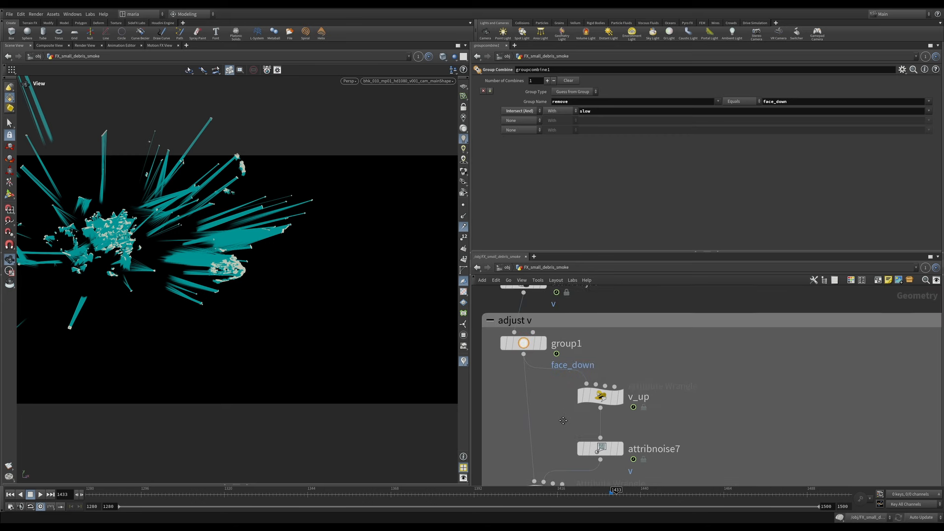
{"action": "left_click", "coordinate": [544, 344]}
{"action": "left_click", "coordinate": [524, 344]}
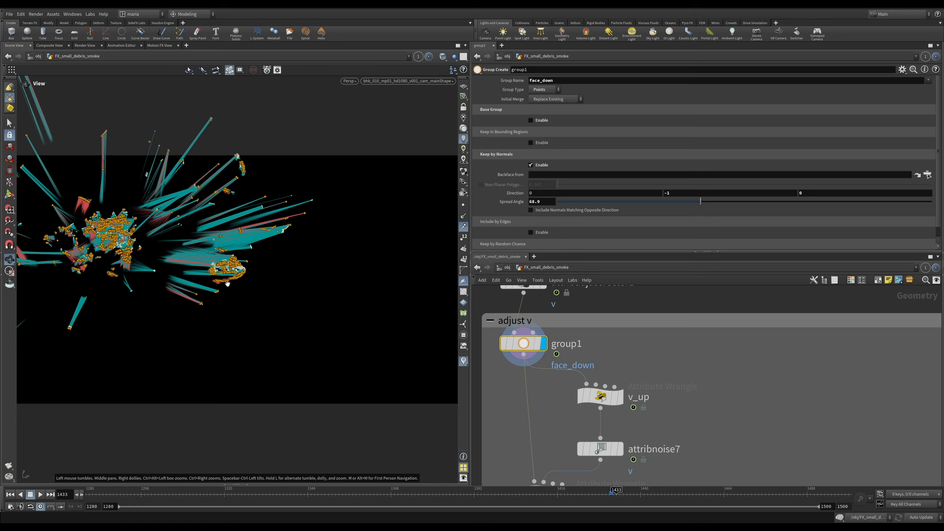
{"action": "scroll", "coordinate": [538, 421], "scroll_direction": "down", "scroll_amount": 5}
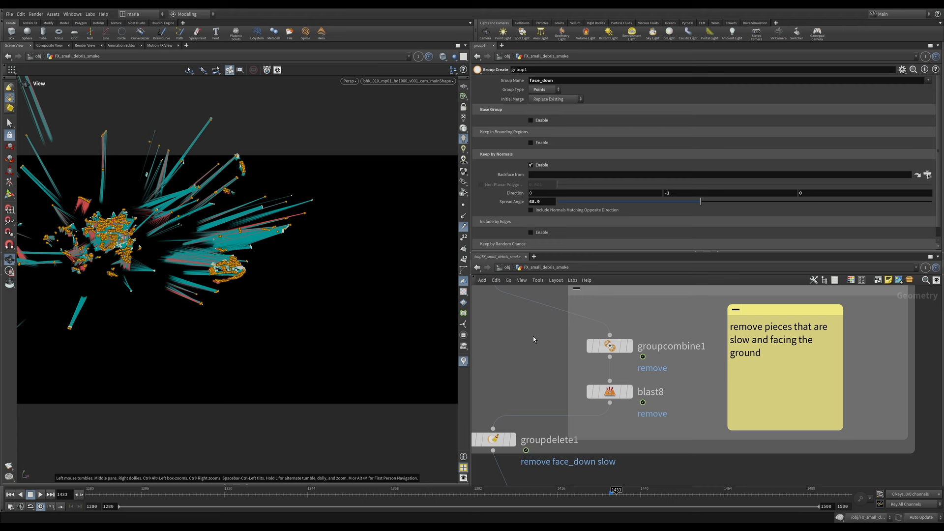
Display the result of blast8 at frame 1478 with the velocity trails turned off
{"action": "left_click", "coordinate": [633, 348]}
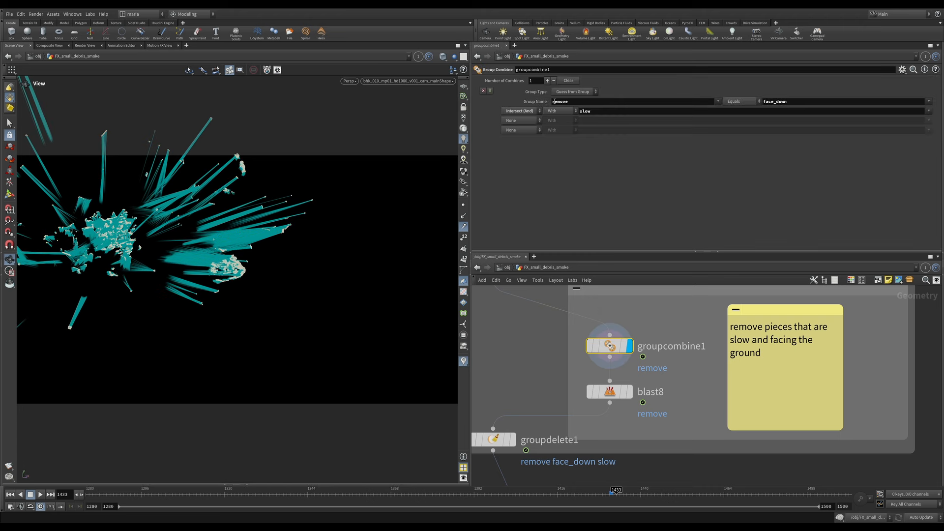
{"action": "left_click", "coordinate": [619, 397]}
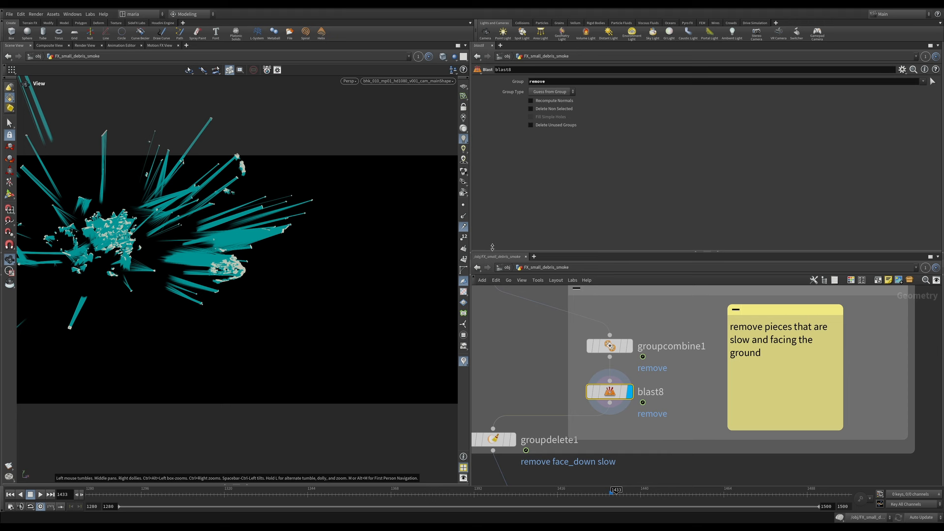
{"action": "left_click", "coordinate": [465, 228]}
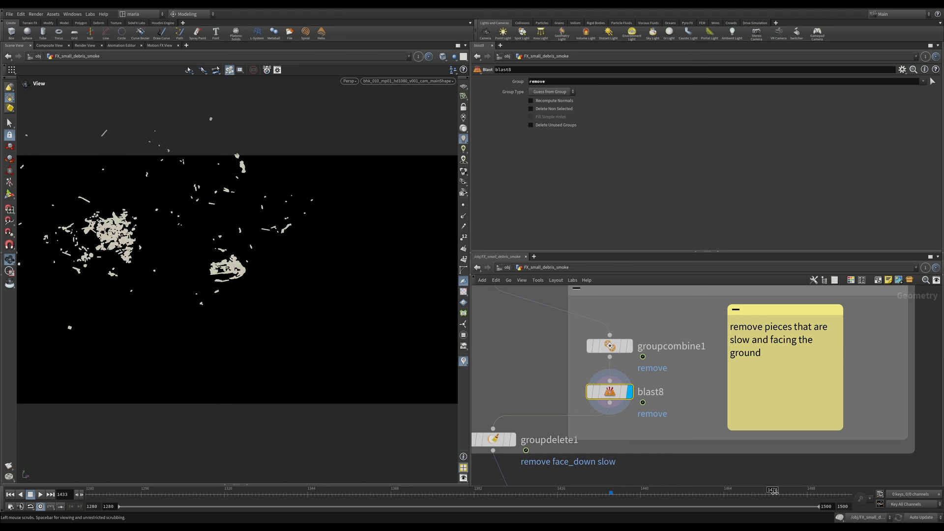
{"action": "left_click", "coordinate": [773, 492]}
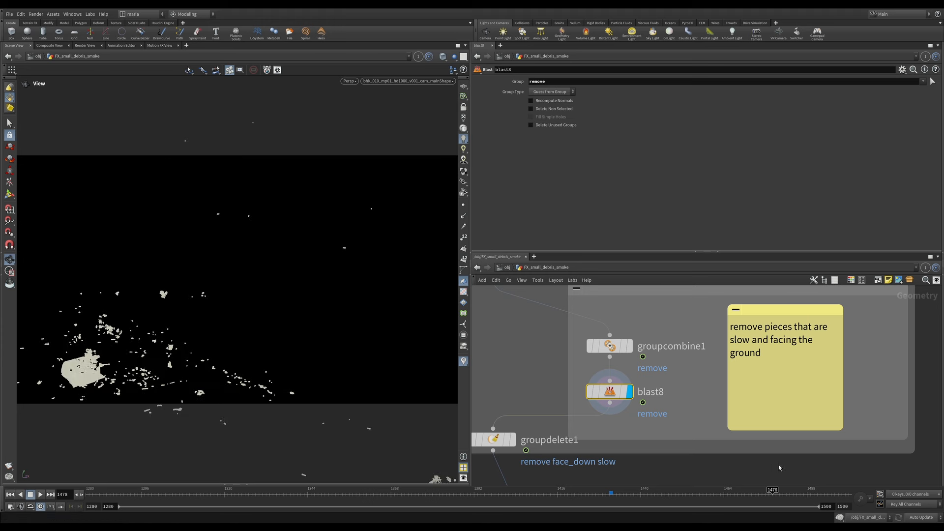
{"action": "middle_click_drag", "start_coordinate": [206, 392], "coordinate": [311, 354]}
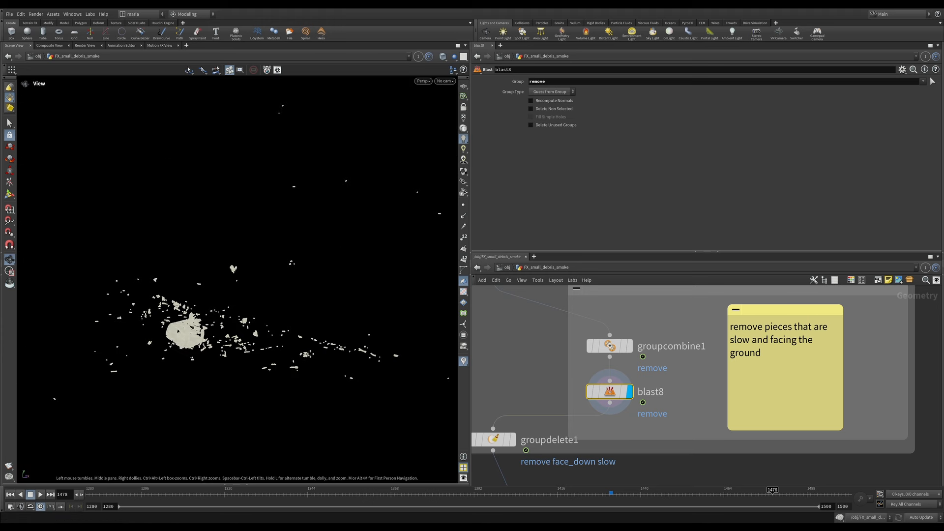
{"action": "left_click_drag", "start_coordinate": [292, 356], "coordinate": [305, 351]}
Toggle the bypass on blast8 repeatedly to compare its output with the incoming remove group
{"action": "left_click", "coordinate": [611, 394]}
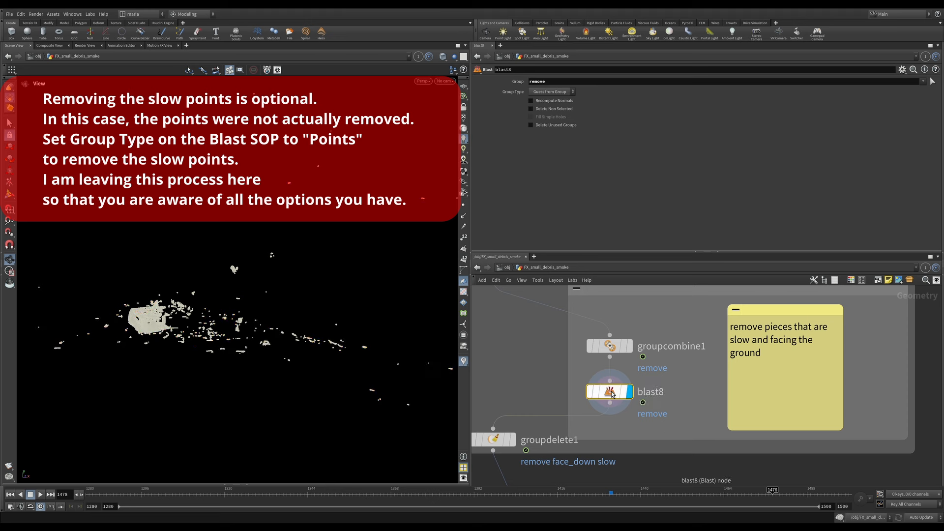
{"action": "key", "text": "b"}
{"action": "key", "text": "b"}
{"action": "key", "text": "b"}
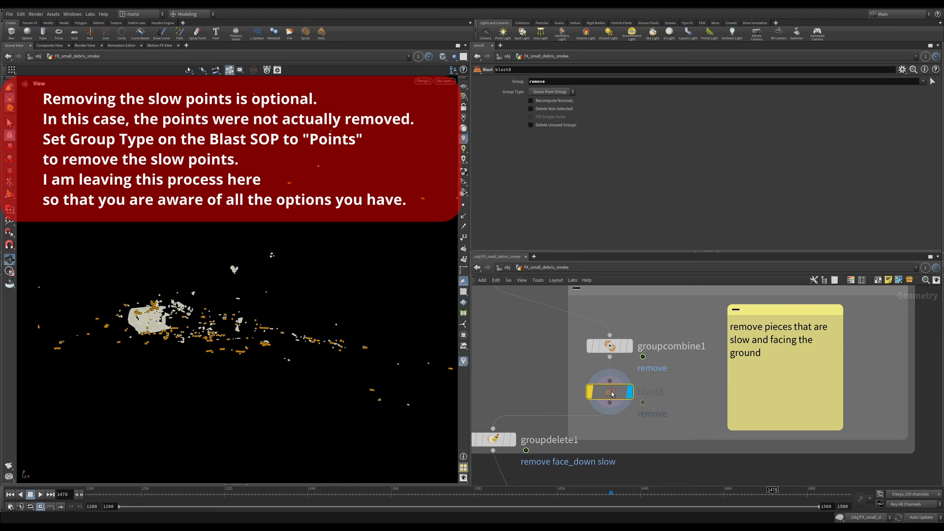
{"action": "key", "text": "b"}
{"action": "key", "text": "b"}
{"action": "key", "text": "b"}
{"action": "key", "text": "b"}
{"action": "key", "text": "b"}
{"action": "key", "text": "b"}
{"action": "key", "text": "b"}
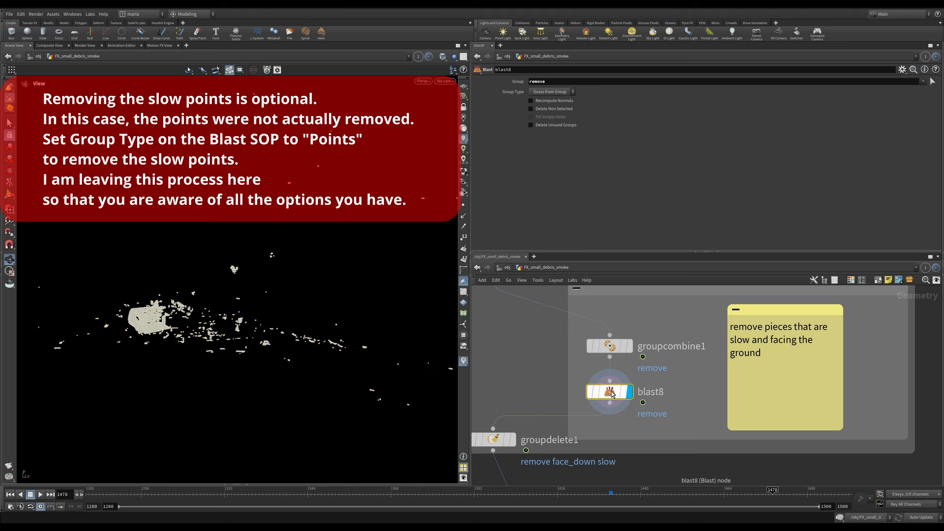
{"action": "key", "text": "b"}
{"action": "key", "text": "b"}
{"action": "key", "text": "b"}
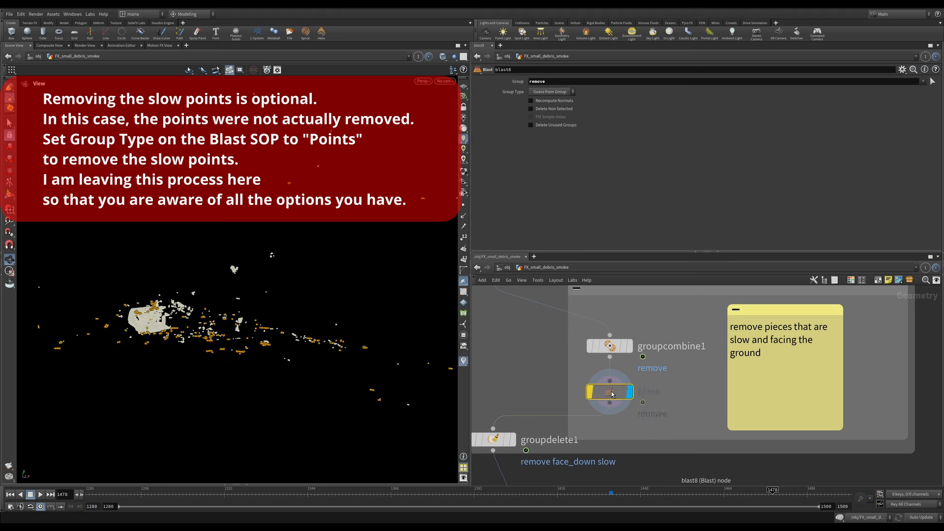
{"action": "key", "text": "b"}
{"action": "key", "text": "b"}
{"action": "key", "text": "b"}
{"action": "key", "text": "b"}
{"action": "key", "text": "b"}
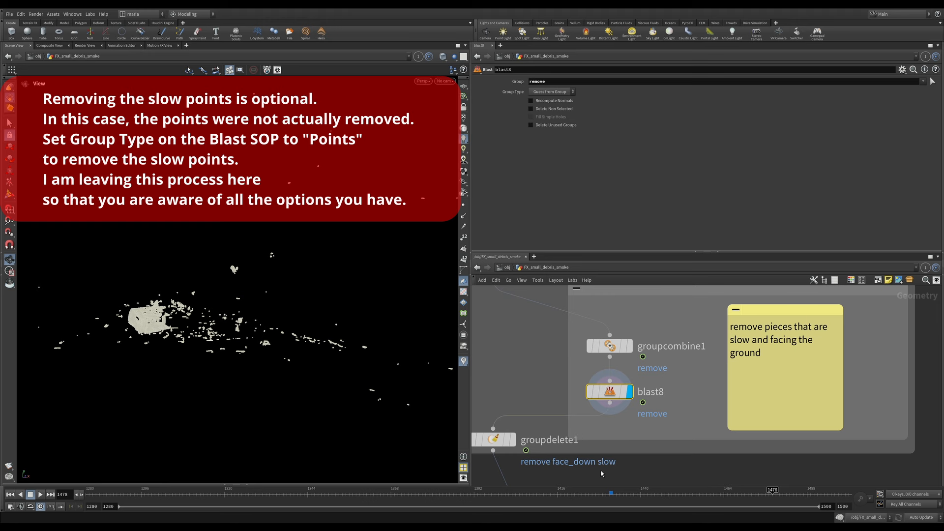
Check which groups groupdelete1 clears, and display group3's incam points through the bhk_010_mp01_hd1080_v001_cam_main shot camera
{"action": "middle_click_drag", "start_coordinate": [601, 473], "coordinate": [685, 403]}
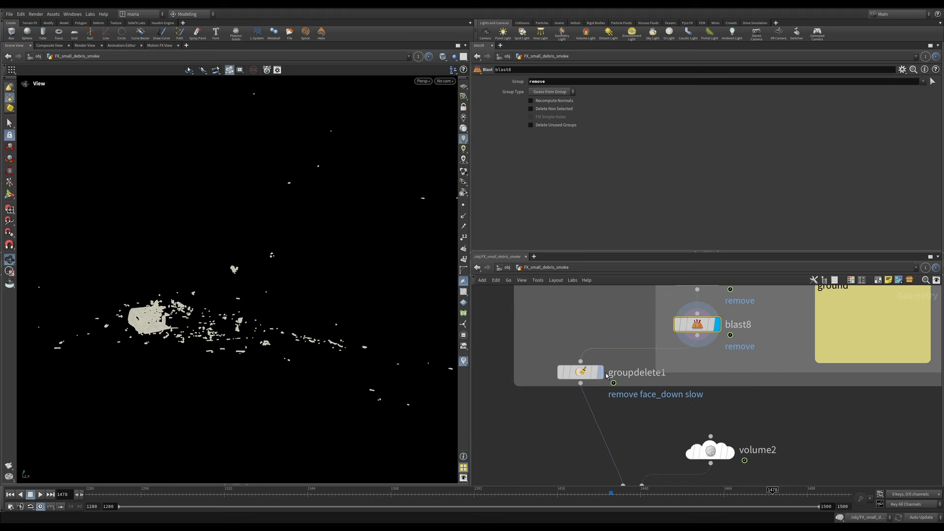
{"action": "left_click", "coordinate": [581, 375]}
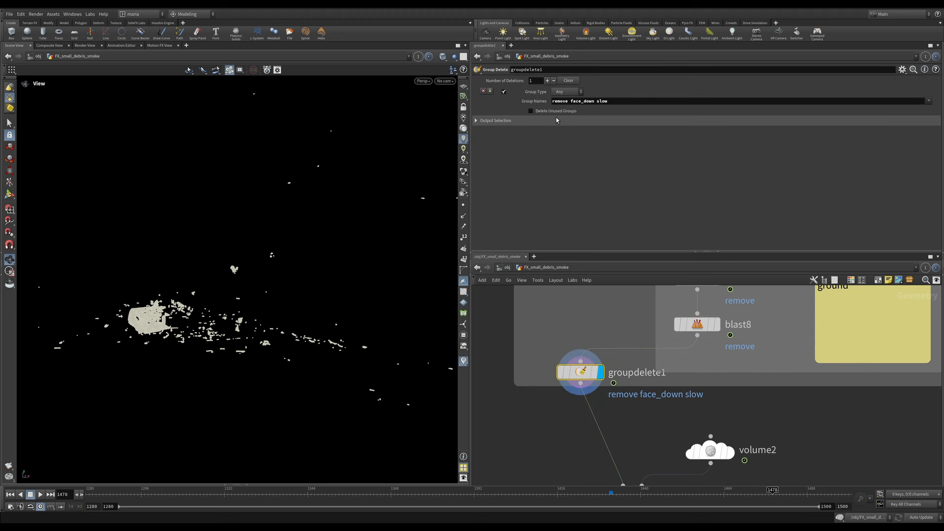
{"action": "middle_click_drag", "start_coordinate": [636, 443], "coordinate": [591, 293]}
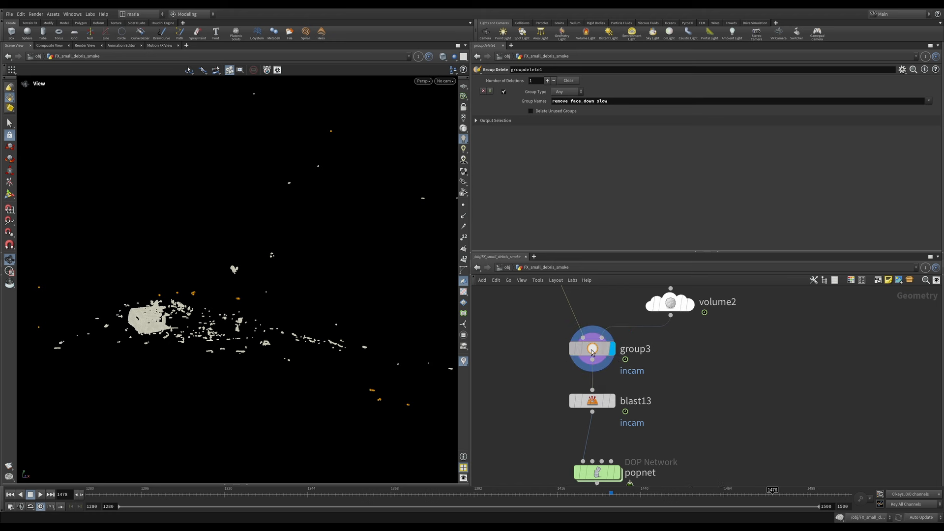
{"action": "left_click", "coordinate": [614, 350]}
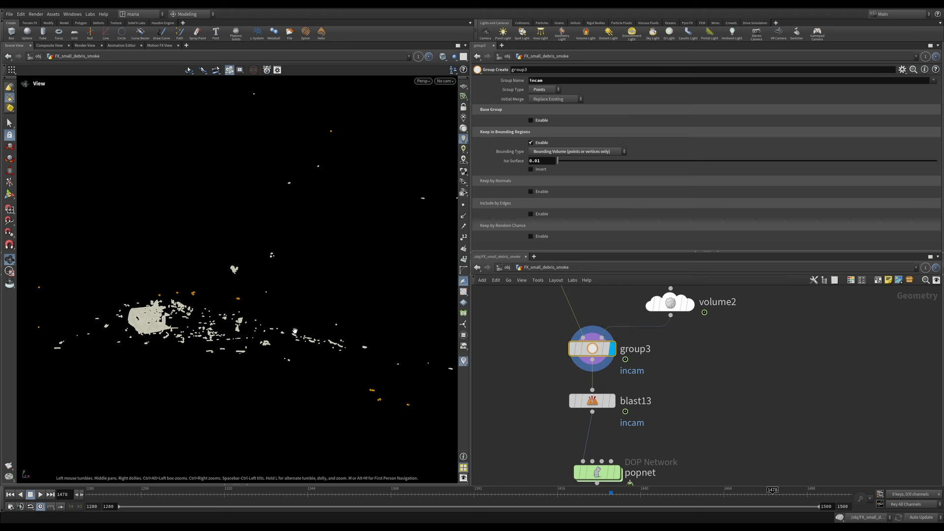
{"action": "left_click", "coordinate": [445, 81]}
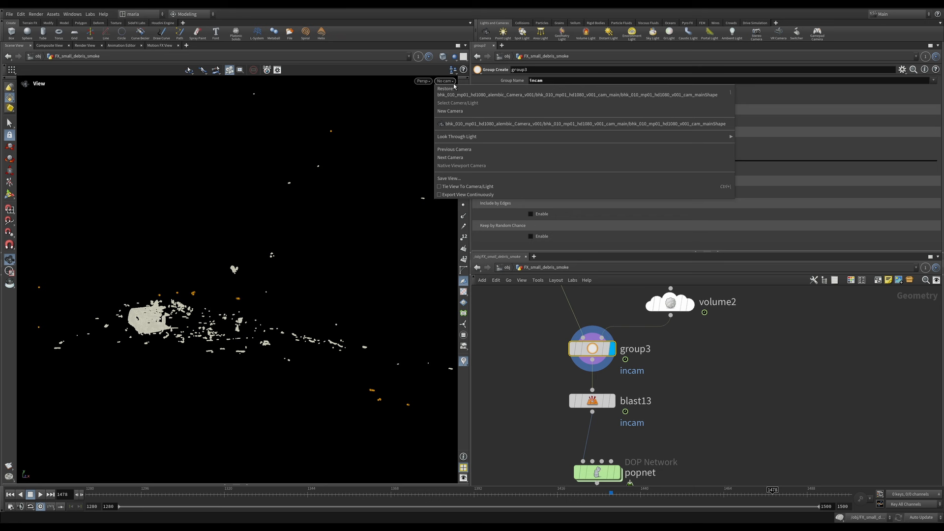
{"action": "left_click", "coordinate": [467, 125]}
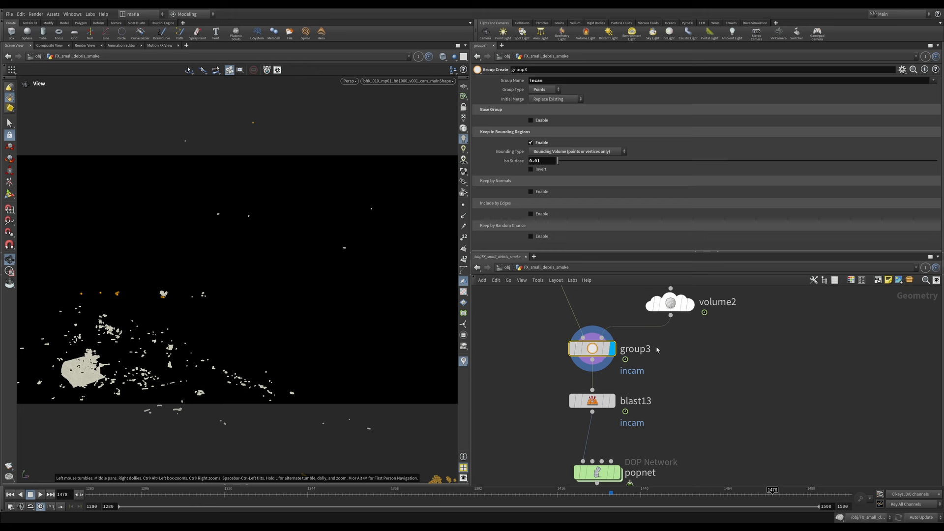
Display volume2 and examine its From Camera settings and the camera frustum shape outside the shot camera view
{"action": "middle_click_drag", "start_coordinate": [657, 350], "coordinate": [642, 402]}
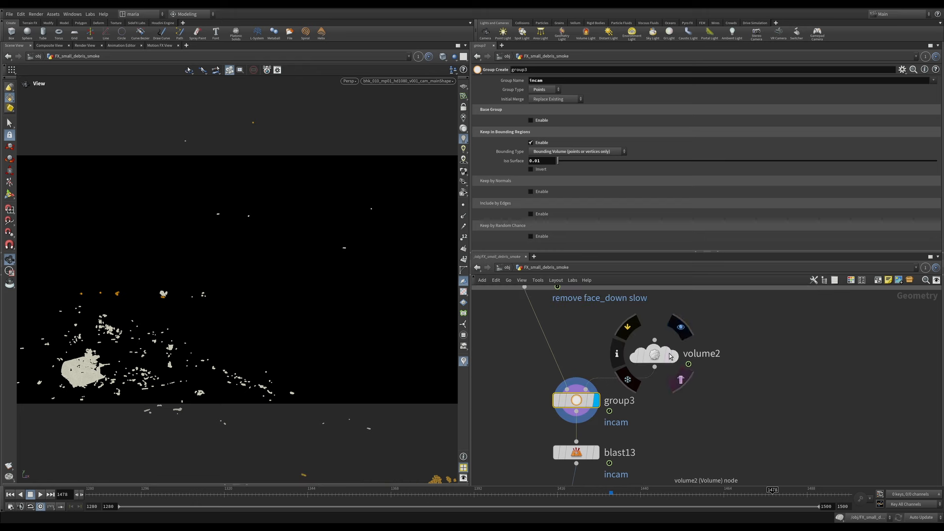
{"action": "left_click", "coordinate": [680, 327]}
{"action": "left_click", "coordinate": [652, 355]}
{"action": "left_click_drag", "start_coordinate": [364, 342], "coordinate": [345, 295]}
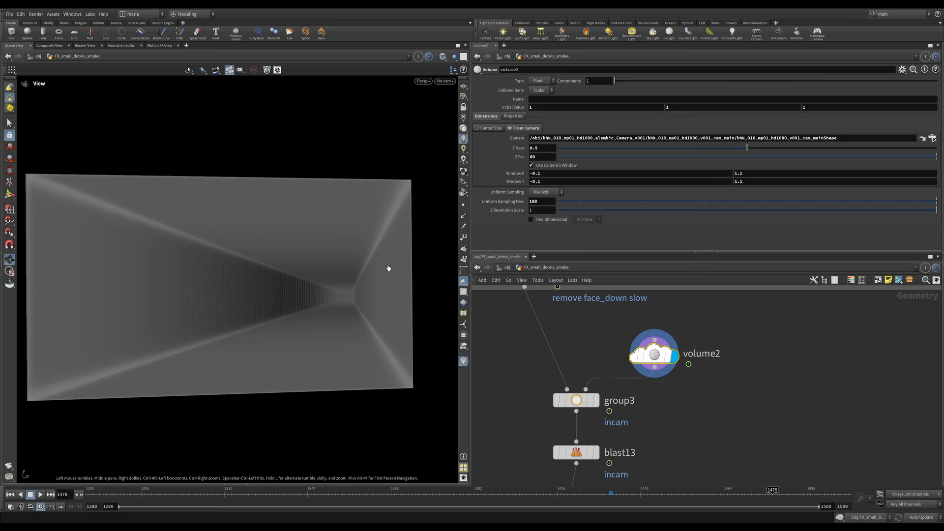
{"action": "left_click_drag", "start_coordinate": [354, 280], "coordinate": [370, 259]}
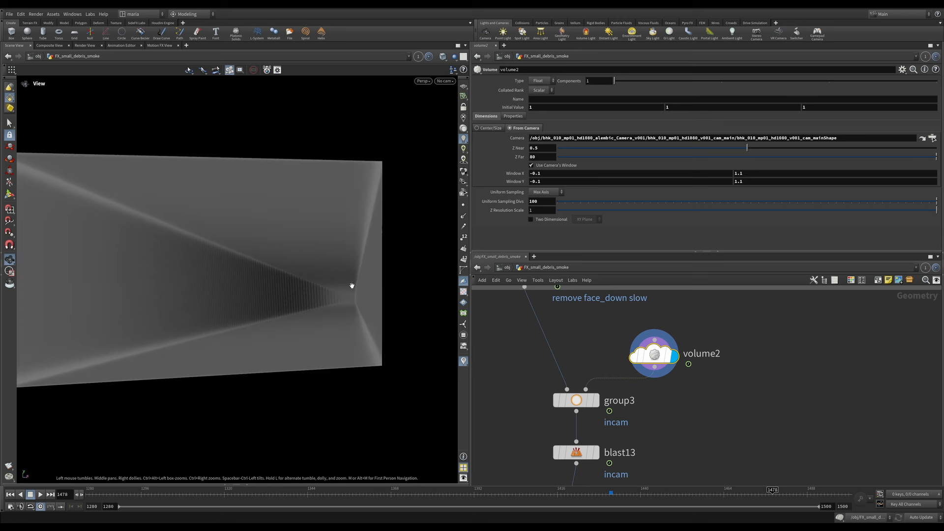
Display group3 again and look at its incam points through the shot camera
{"action": "left_click", "coordinate": [599, 403]}
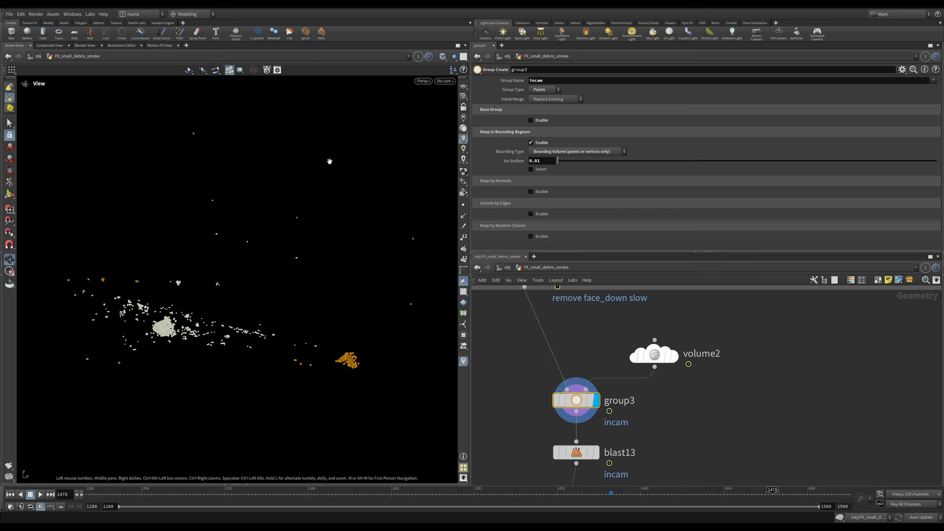
{"action": "left_click", "coordinate": [446, 81]}
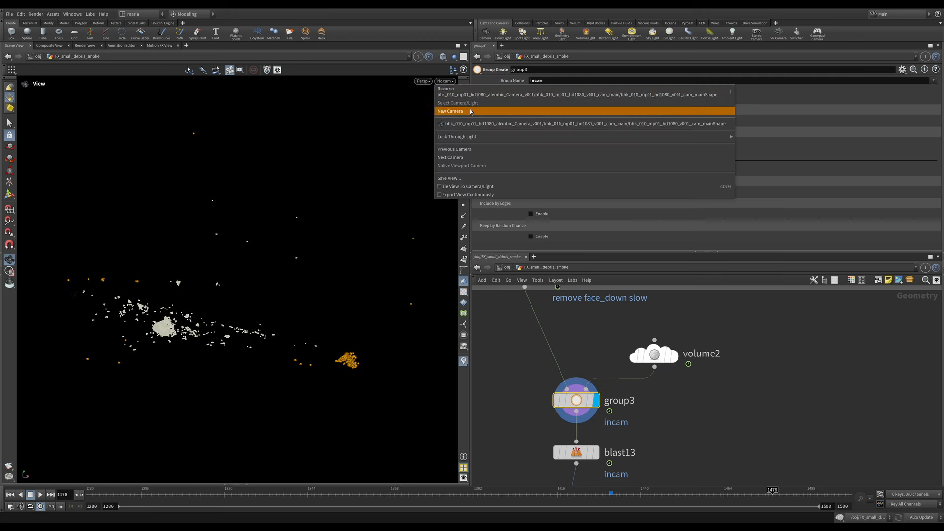
{"action": "left_click", "coordinate": [471, 124]}
Display blast13 and check how it uses the incam group
{"action": "middle_click_drag", "start_coordinate": [605, 454], "coordinate": [605, 377]}
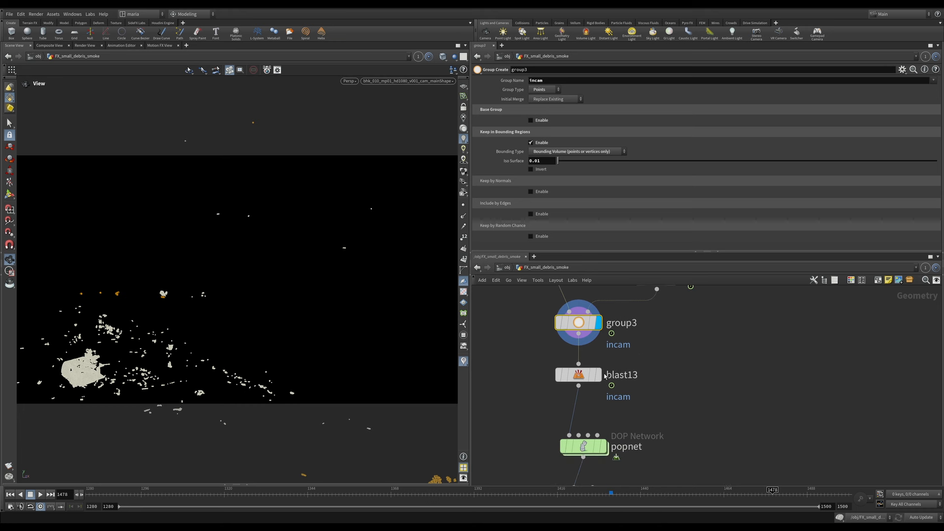
{"action": "left_click", "coordinate": [598, 375]}
{"action": "left_click", "coordinate": [588, 375]}
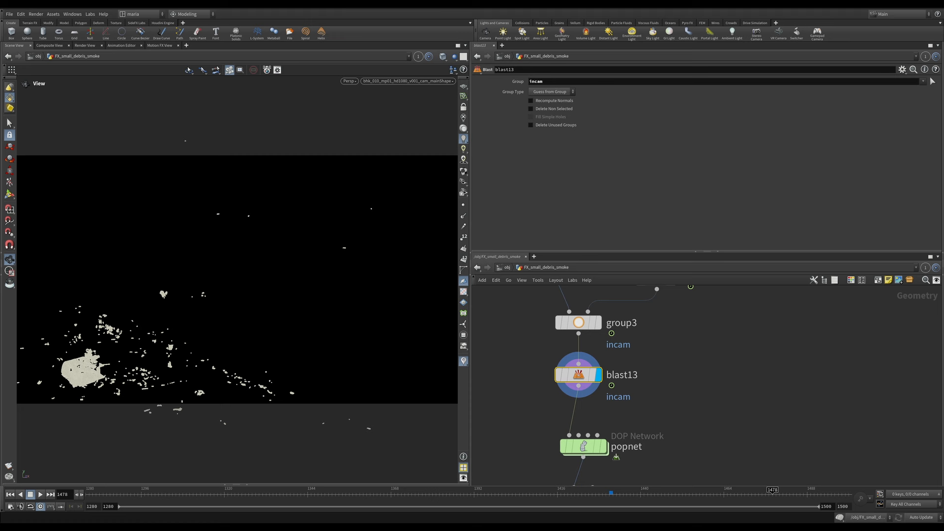
Switch the scene's update mode to Manual and go inside the popnet DOP network
{"action": "scroll", "coordinate": [618, 363], "scroll_direction": "down", "scroll_amount": 2}
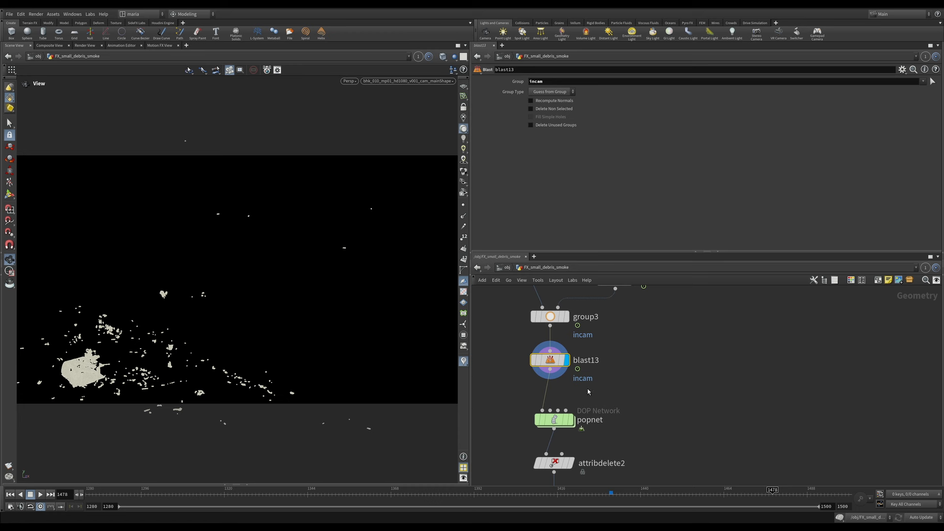
{"action": "left_click", "coordinate": [921, 517]}
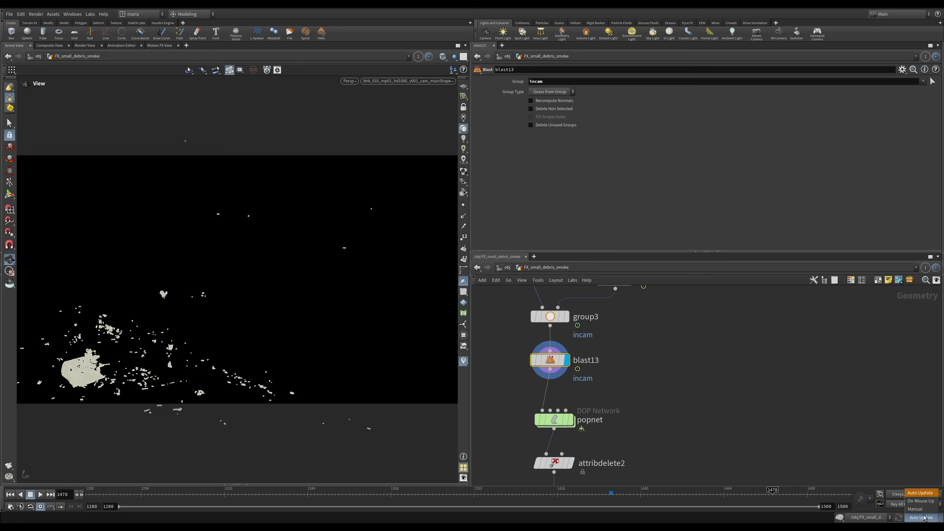
{"action": "left_click", "coordinate": [919, 517]}
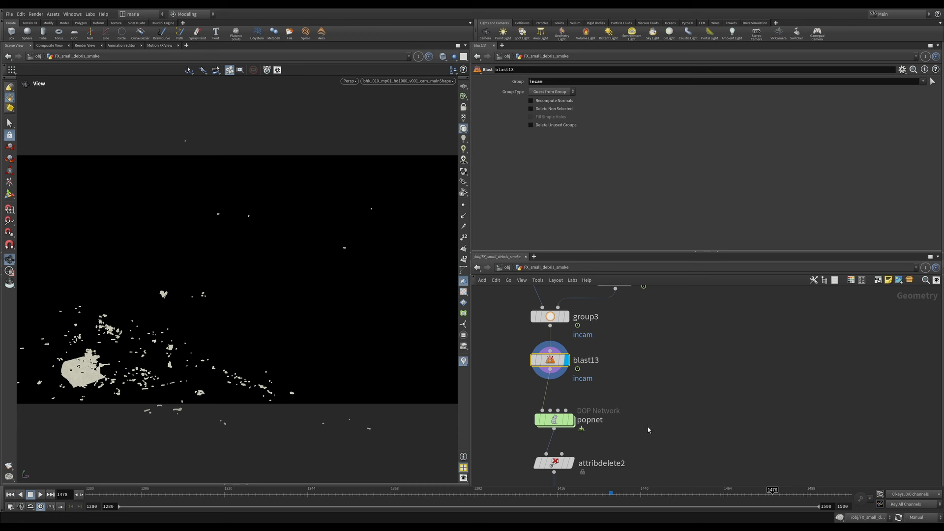
{"action": "double_click", "coordinate": [564, 423]}
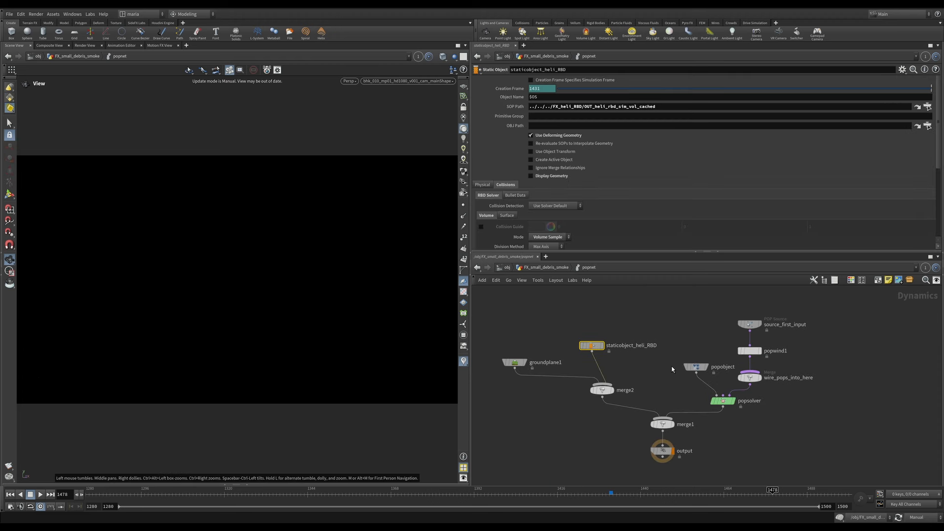
Review the emission and birth settings of source_first_input, and the wind and noise settings of popwind1
{"action": "left_click", "coordinate": [749, 325]}
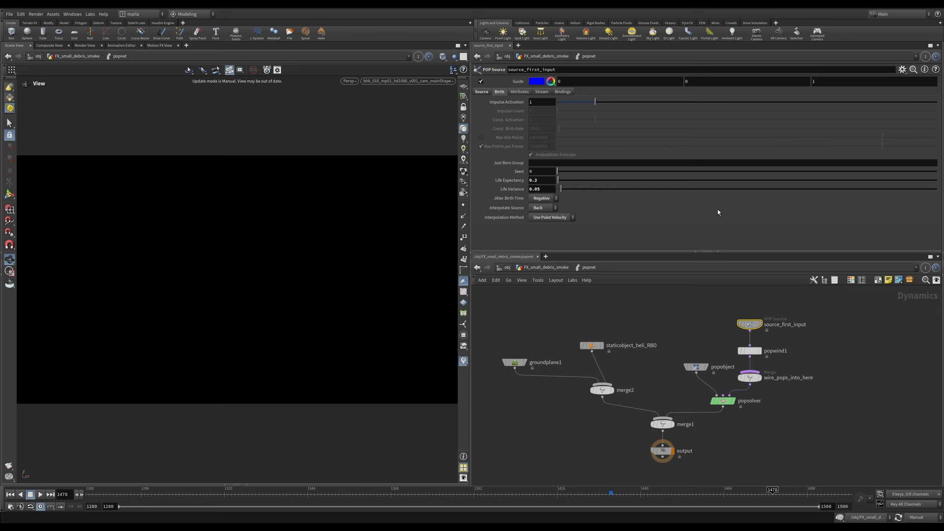
{"action": "left_click", "coordinate": [482, 92]}
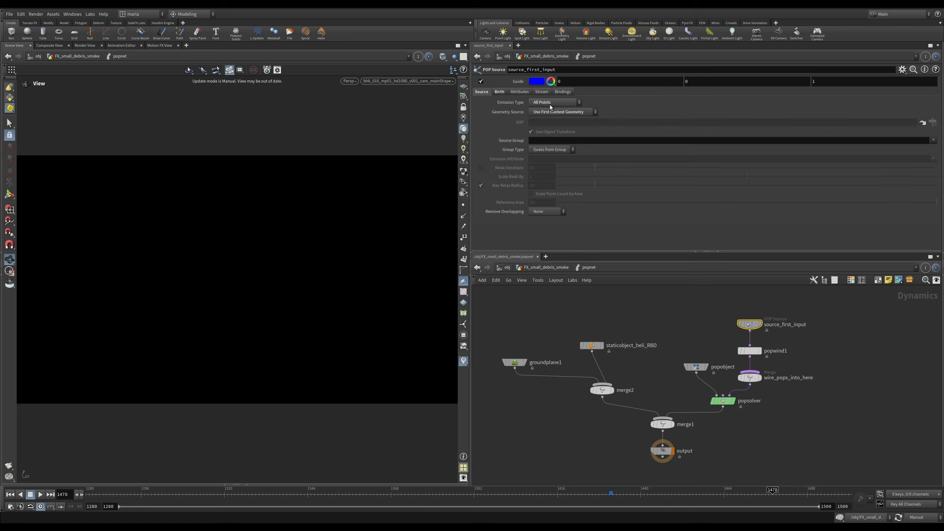
{"action": "left_click", "coordinate": [500, 92]}
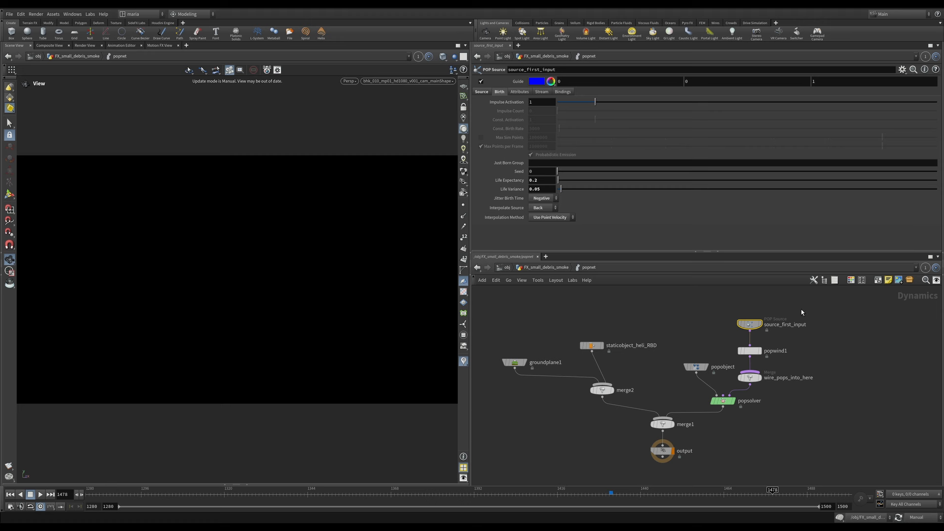
{"action": "left_click", "coordinate": [750, 351]}
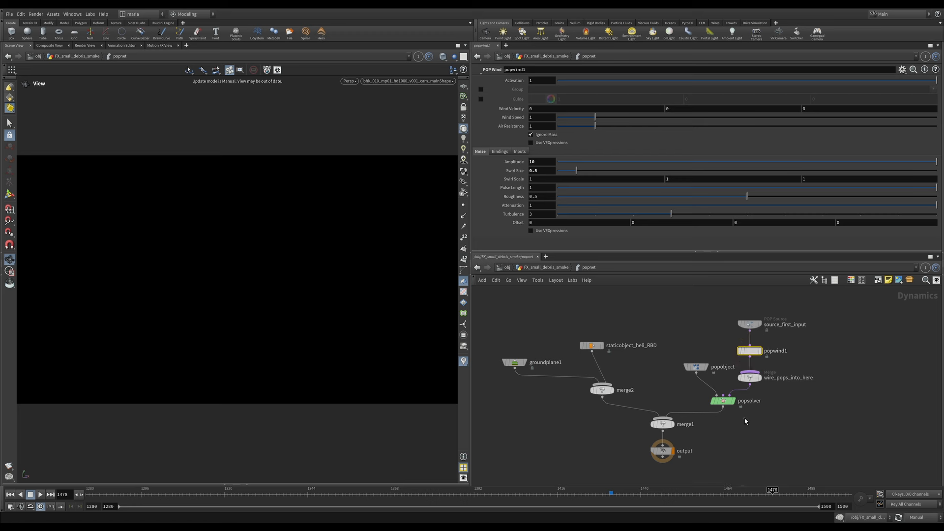
Review the groundplane1 and staticobject_heli_RBD collision settings, and return to the FX_small_debris_smoke network at popnet
{"action": "mouse_move", "coordinate": [708, 403]}
{"action": "left_click", "coordinate": [510, 370]}
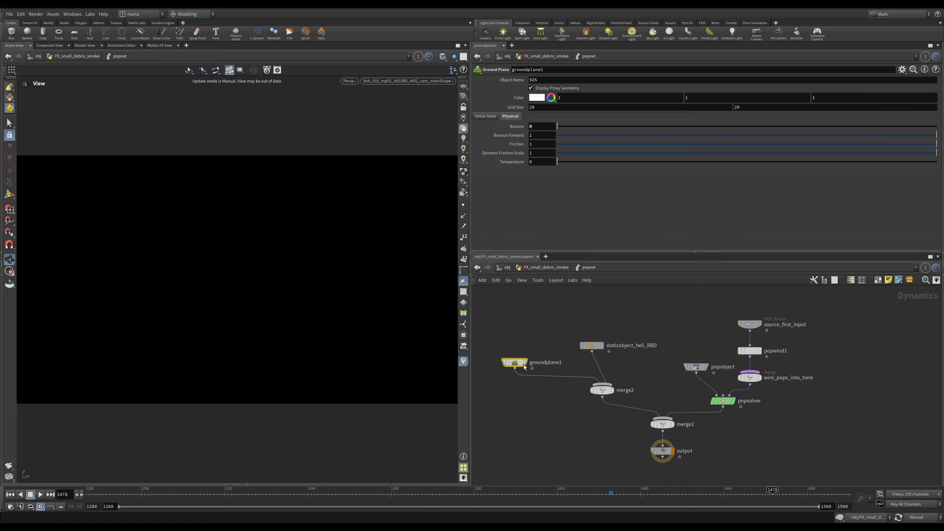
{"action": "left_click", "coordinate": [592, 345]}
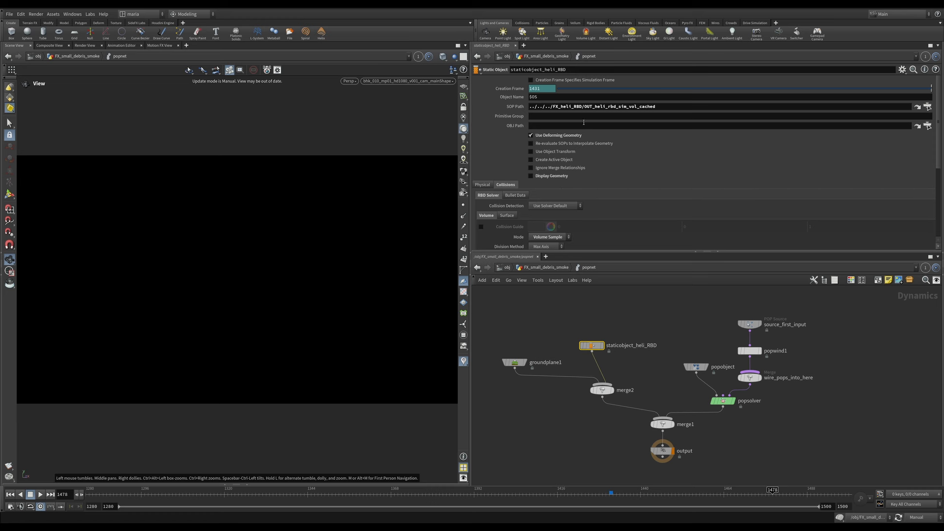
{"action": "scroll", "coordinate": [582, 184], "scroll_direction": "down", "scroll_amount": 1}
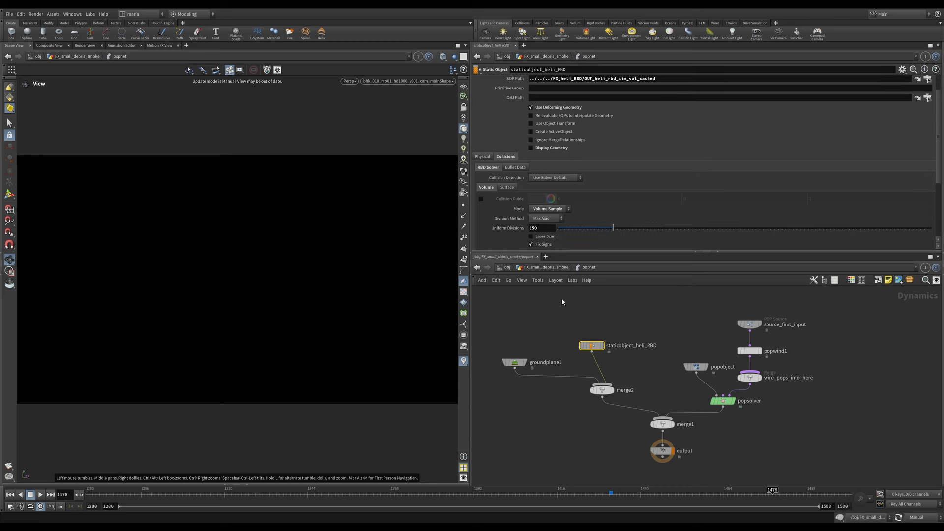
{"action": "key", "text": "u"}
{"action": "middle_click_drag", "start_coordinate": [596, 422], "coordinate": [621, 325]}
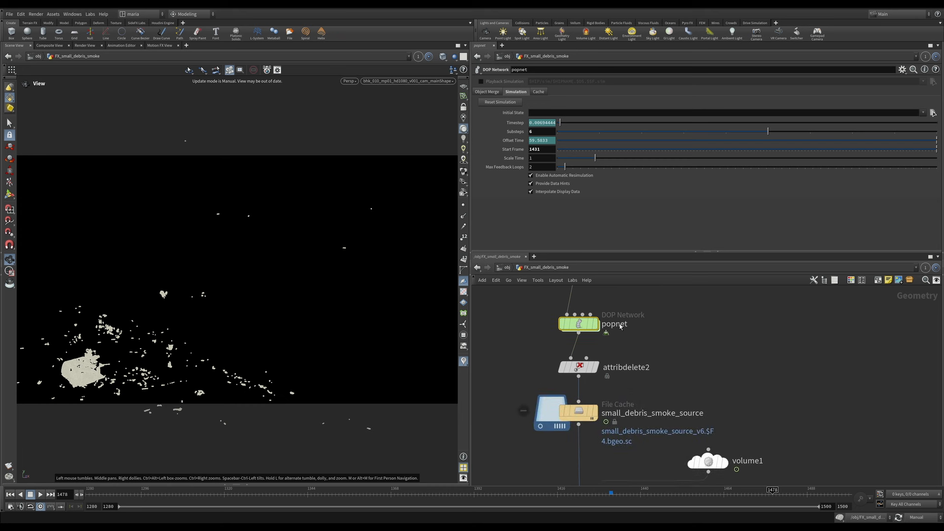
Review the attribute list kept by attribdelete2, and display the small_debris_smoke_source file cache with its settings
{"action": "left_click", "coordinate": [596, 366]}
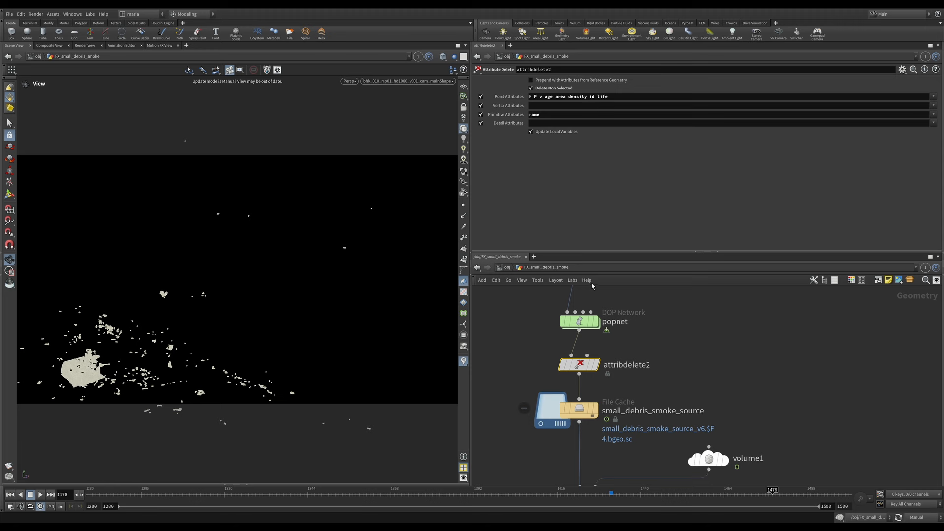
{"action": "middle_click_drag", "start_coordinate": [656, 395], "coordinate": [645, 357]}
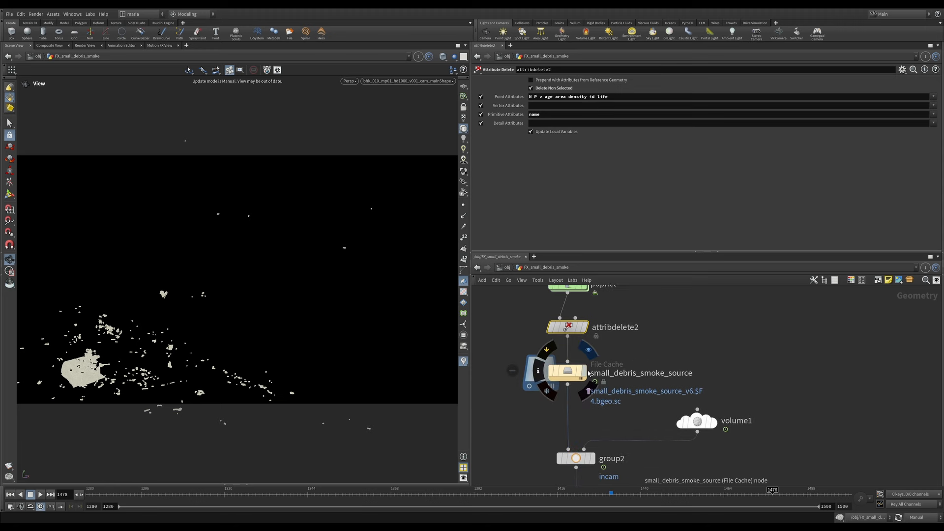
{"action": "left_click", "coordinate": [584, 372]}
{"action": "left_click", "coordinate": [578, 372]}
Set the scene's update mode to Auto Update and scrub the cached smoke source points between frames 1432 and 1445
{"action": "left_click", "coordinate": [916, 517]}
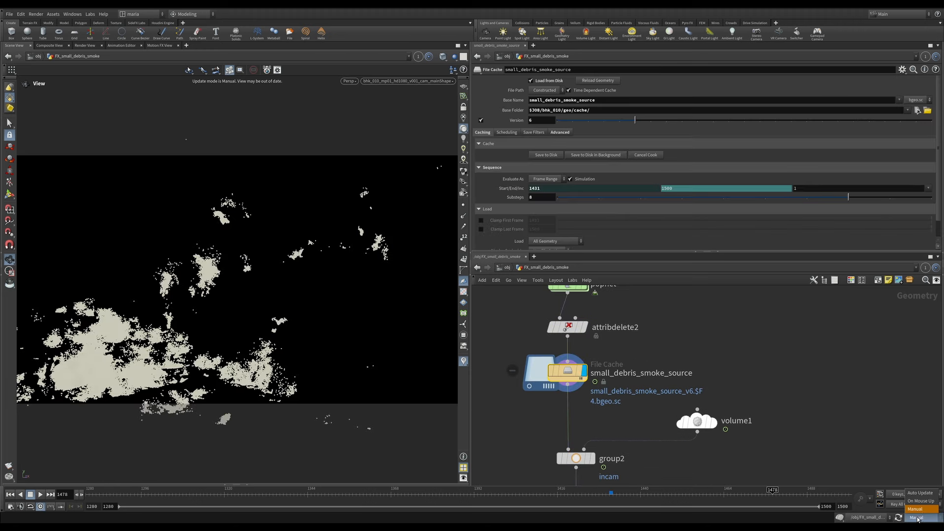
{"action": "left_click", "coordinate": [919, 493]}
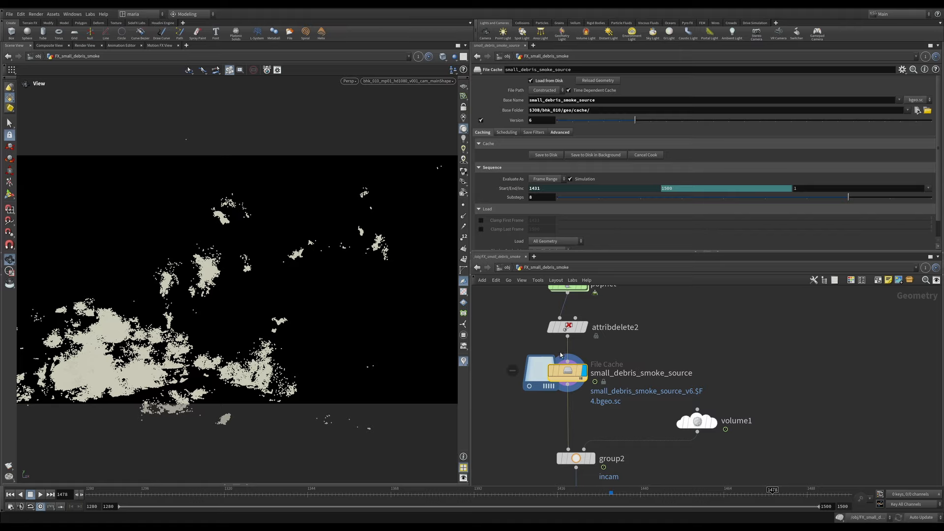
{"action": "left_click", "coordinate": [613, 491]}
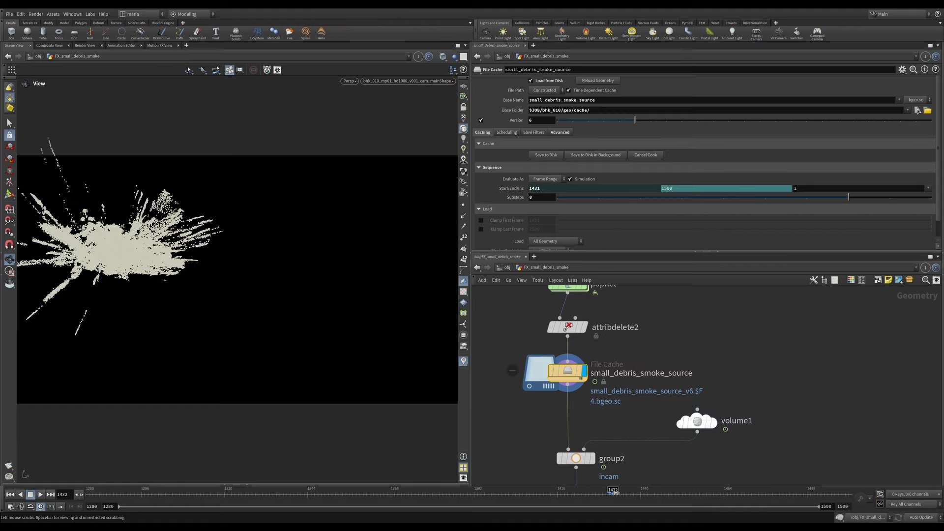
{"action": "left_click_drag", "start_coordinate": [613, 490], "coordinate": [658, 491]}
{"action": "scroll", "coordinate": [677, 400], "scroll_direction": "down", "scroll_amount": 4}
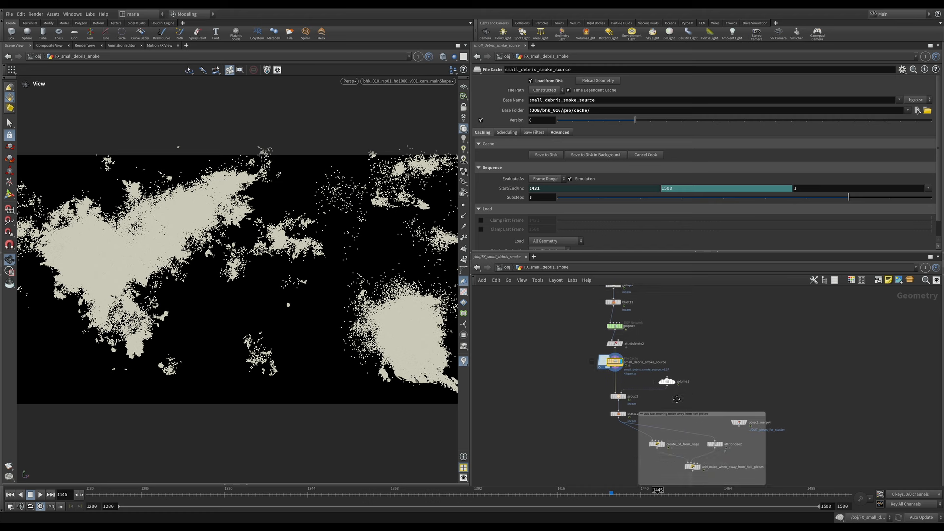
{"action": "scroll", "coordinate": [727, 430], "scroll_direction": "up", "scroll_amount": 4}
{"action": "mouse_move", "coordinate": [766, 393]}
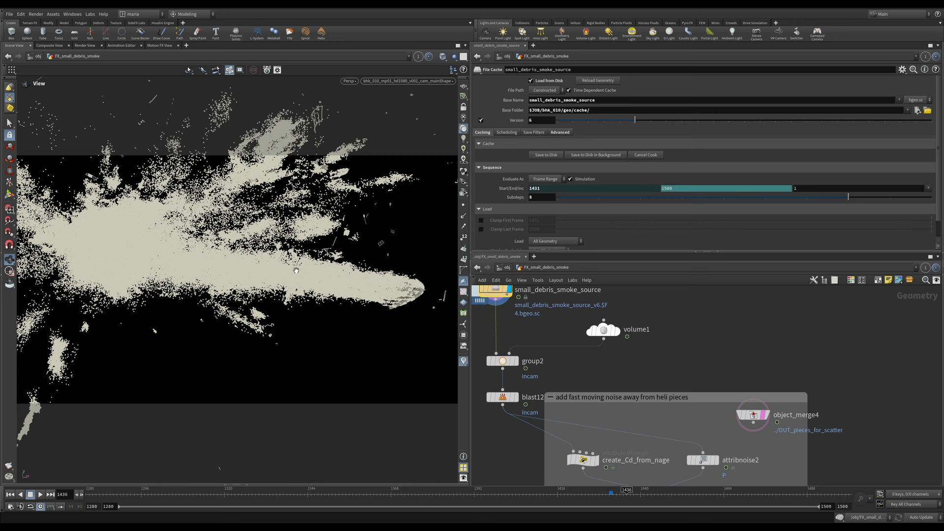
{"action": "left_click", "coordinate": [647, 494]}
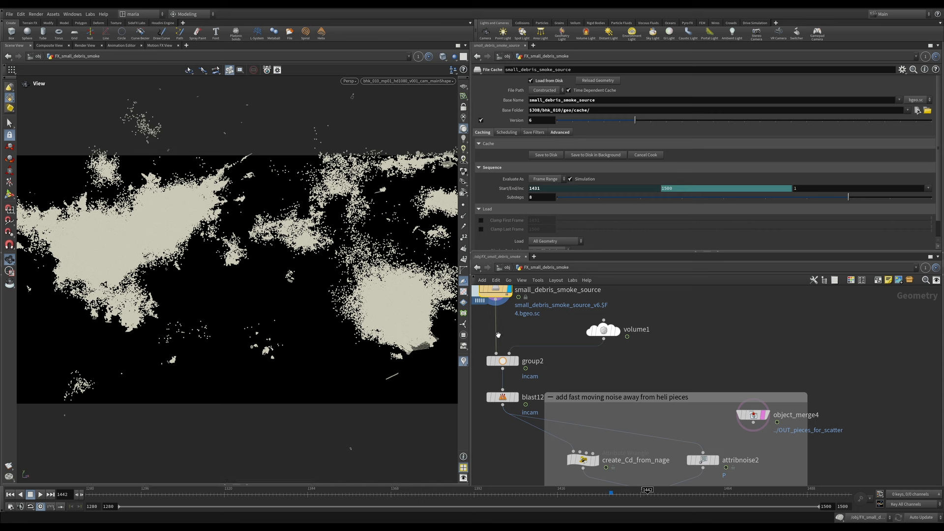
Display group2 and blast12 to review how the incam group culls the cached points against the camera volume
{"action": "middle_click_drag", "start_coordinate": [531, 377], "coordinate": [575, 366]}
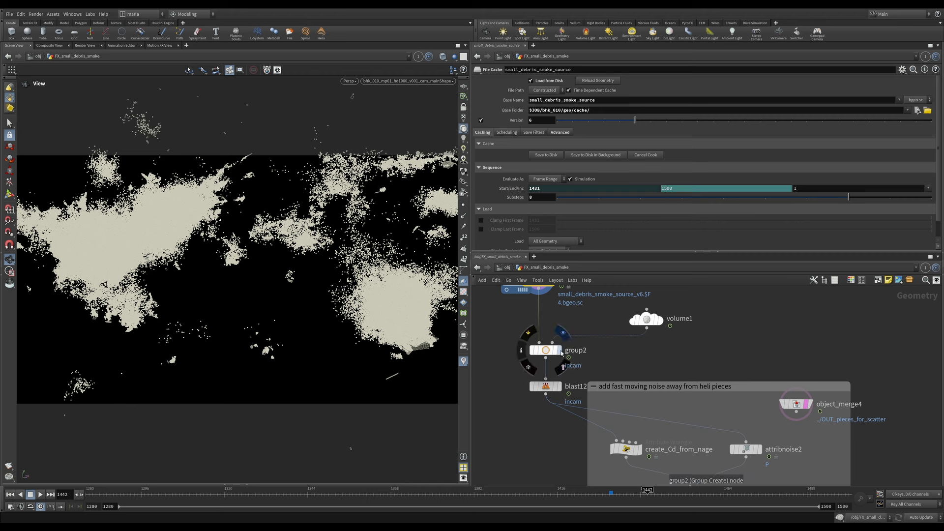
{"action": "left_click", "coordinate": [548, 351]}
{"action": "left_click", "coordinate": [549, 351]}
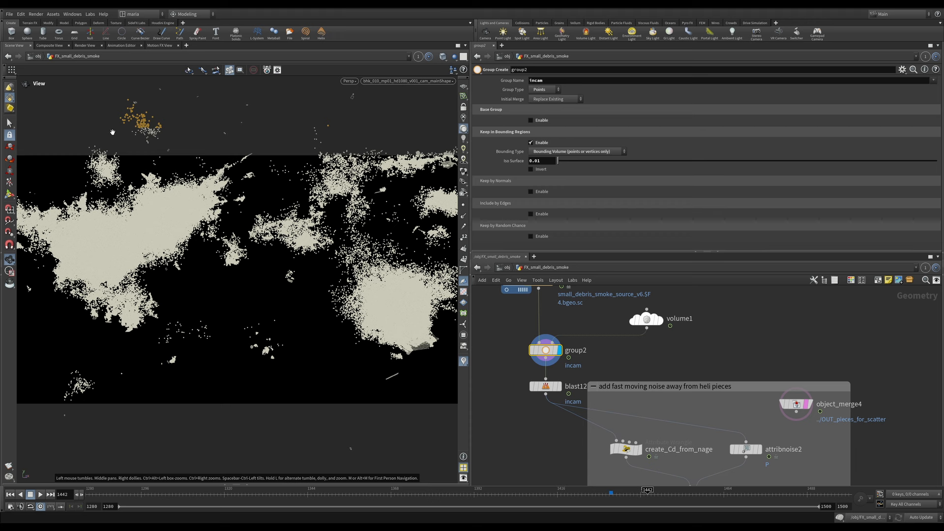
{"action": "left_click", "coordinate": [559, 384]}
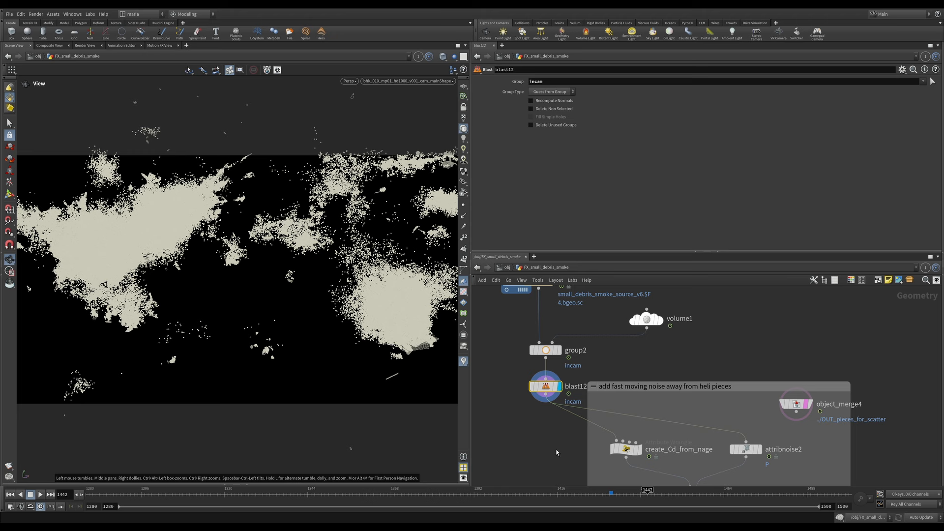
{"action": "middle_click_drag", "start_coordinate": [557, 452], "coordinate": [506, 363]}
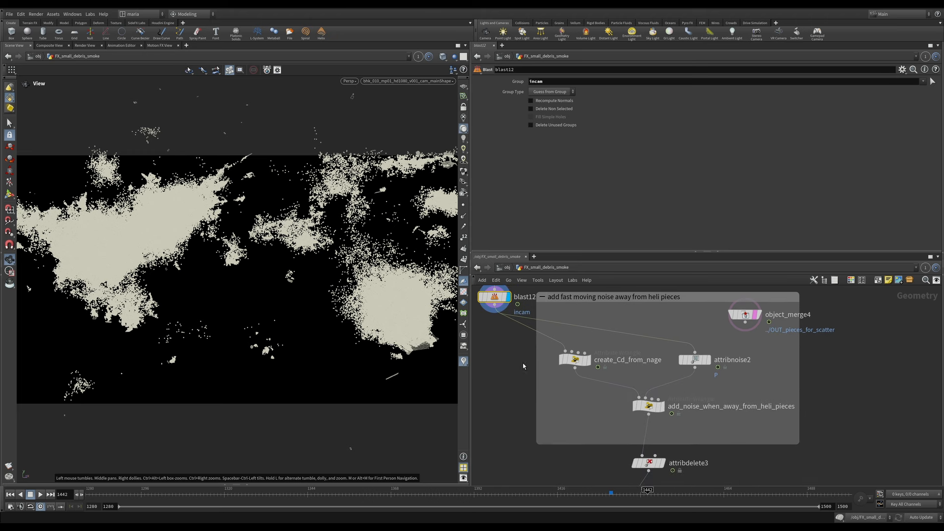
{"action": "mouse_move", "coordinate": [668, 413]}
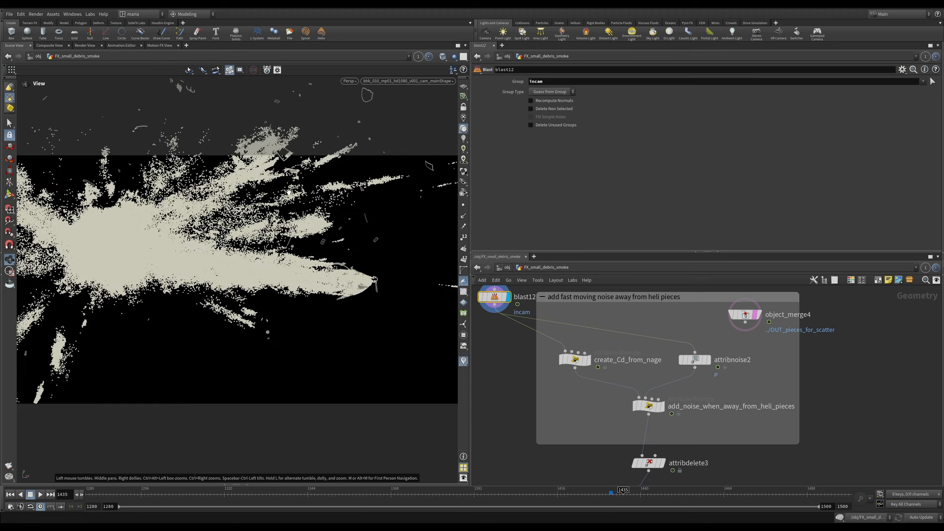
{"action": "left_click", "coordinate": [588, 359]}
{"action": "left_click", "coordinate": [574, 359]}
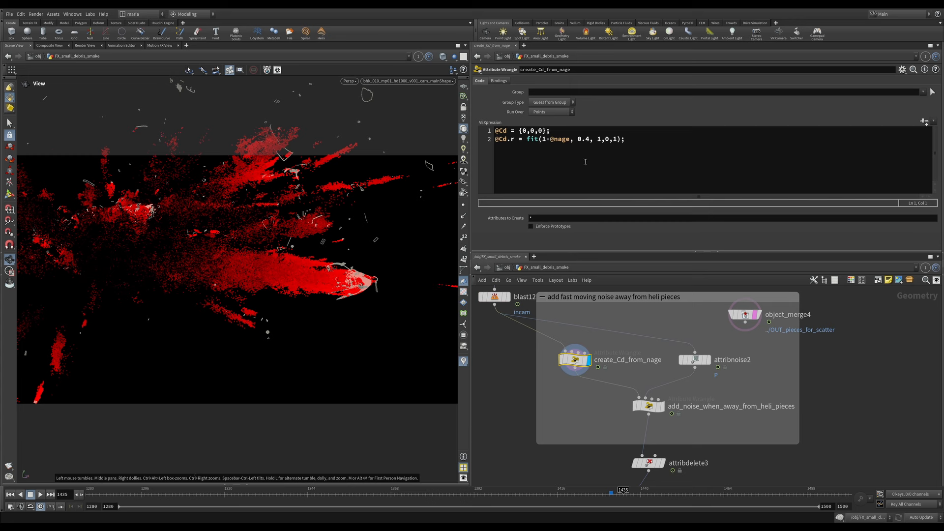
{"action": "left_click", "coordinate": [570, 139]}
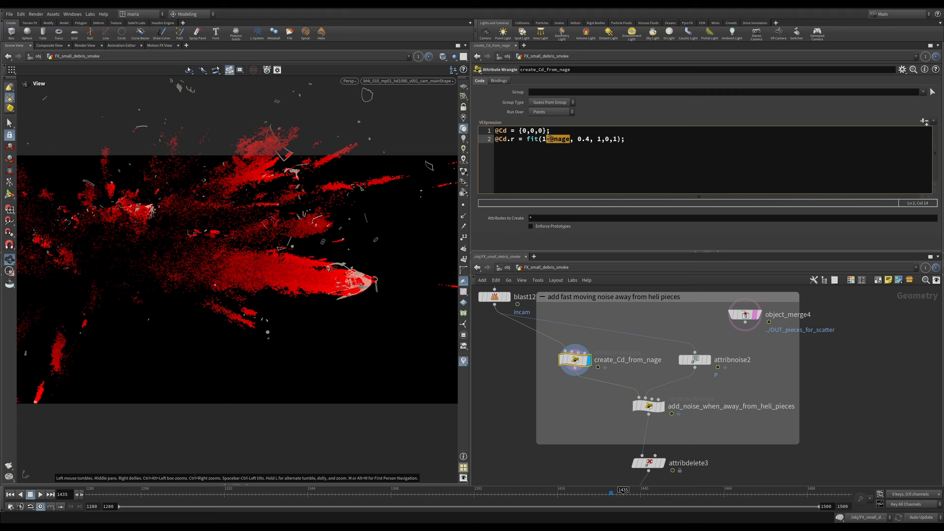
{"action": "left_click", "coordinate": [551, 132]}
{"action": "left_click_drag", "start_coordinate": [550, 139], "coordinate": [569, 143]}
{"action": "left_click", "coordinate": [575, 141]}
{"action": "left_click_drag", "start_coordinate": [543, 140], "coordinate": [571, 139]}
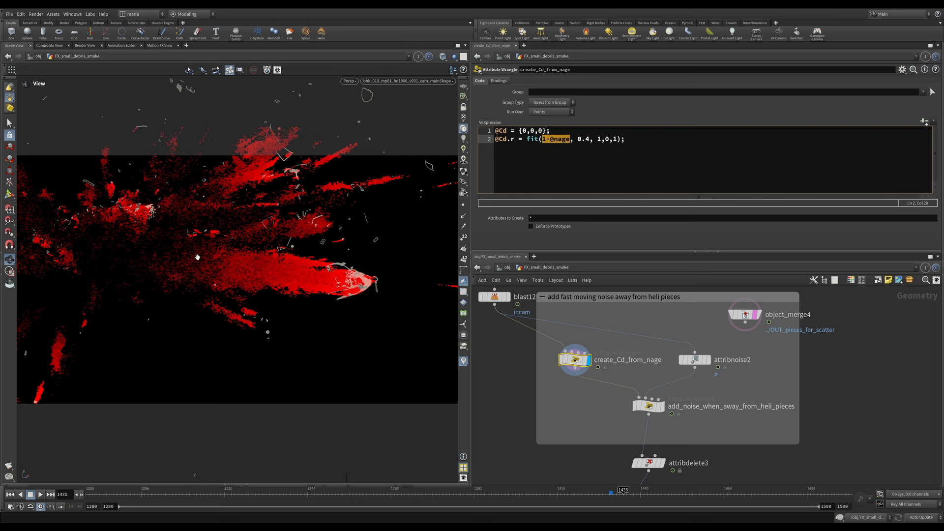
{"action": "left_click", "coordinate": [580, 141]}
{"action": "left_click", "coordinate": [543, 131]}
{"action": "left_click", "coordinate": [634, 142]}
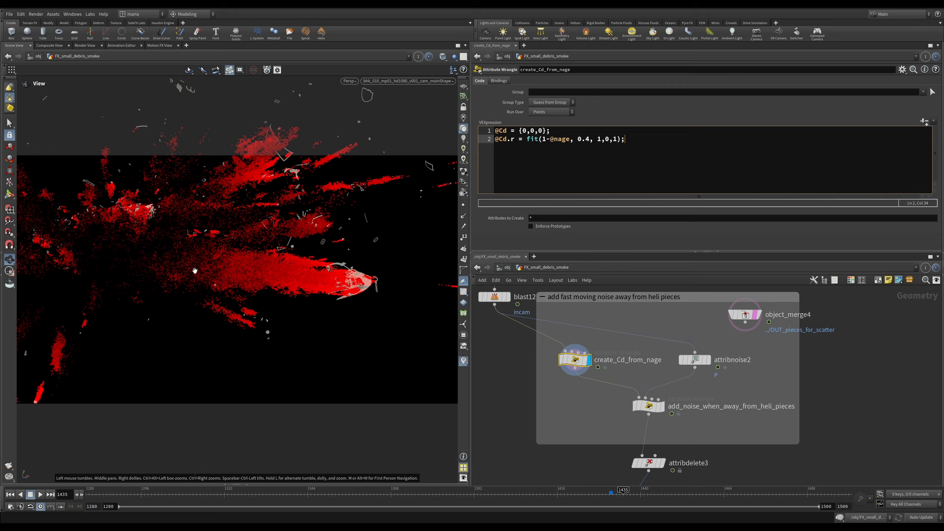
Display attribnoise2 and toggle its bypass to compare the point positions with and without the noise
{"action": "left_click", "coordinate": [709, 360]}
{"action": "left_click", "coordinate": [694, 359]}
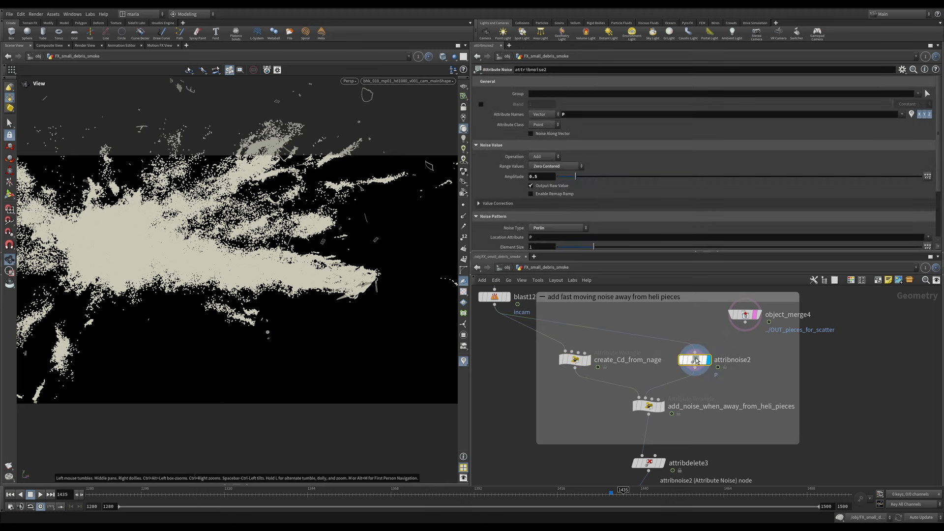
{"action": "key", "text": "b"}
{"action": "key", "text": "b"}
{"action": "key", "text": "b"}
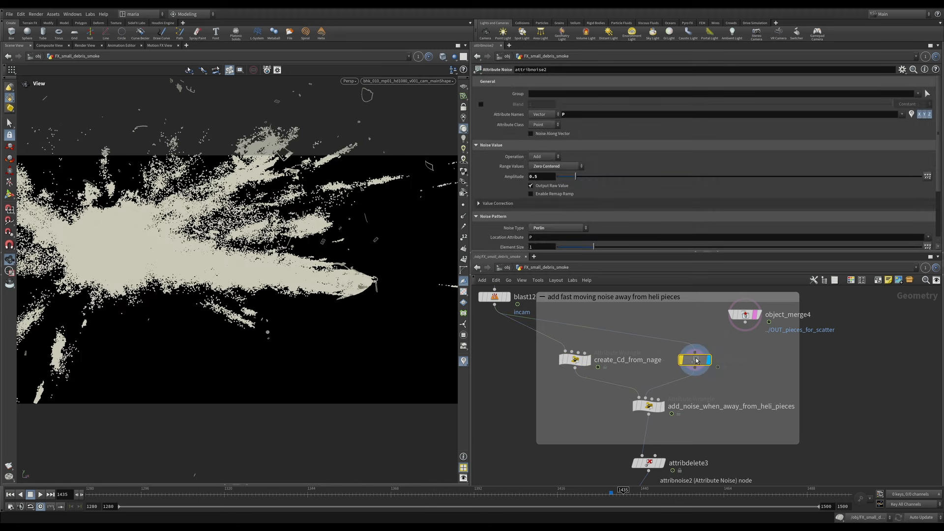
{"action": "key", "text": "b"}
{"action": "key", "text": "b"}
{"action": "key", "text": "b"}
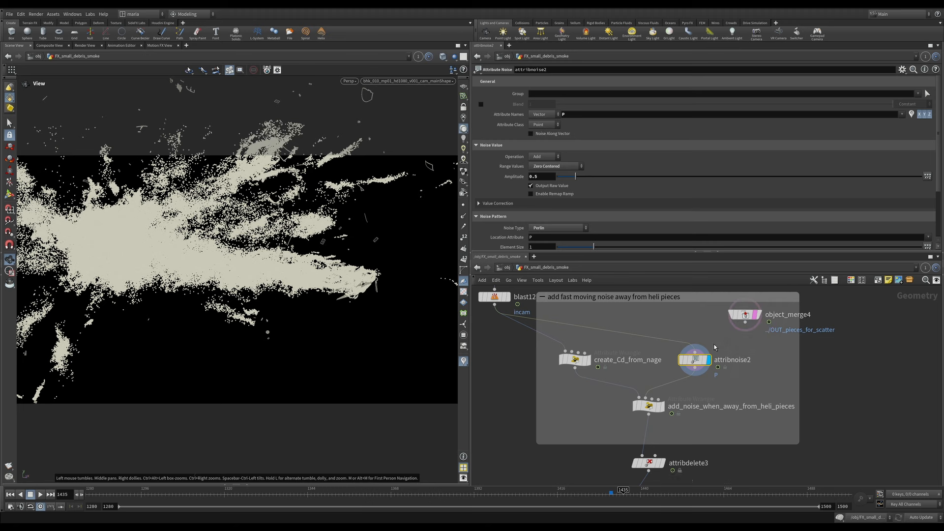
{"action": "left_click", "coordinate": [682, 360]}
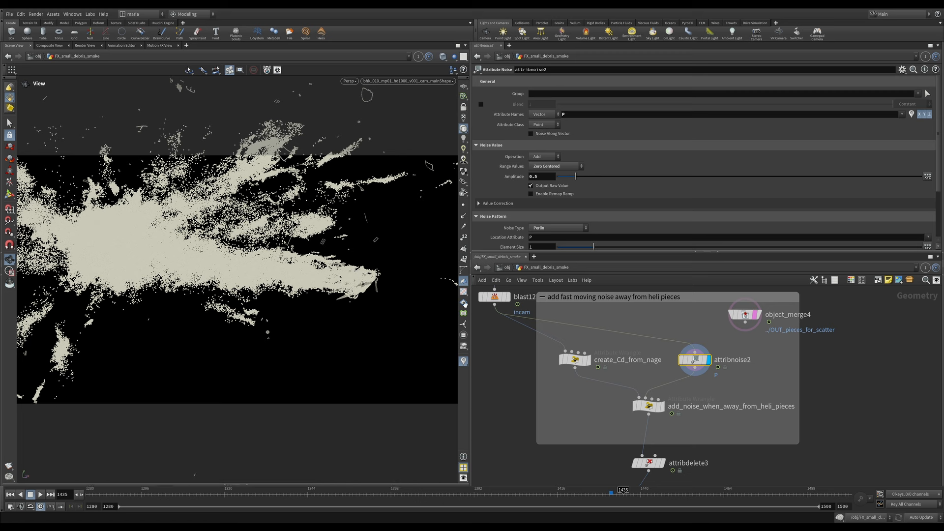
{"action": "left_click", "coordinate": [664, 413]}
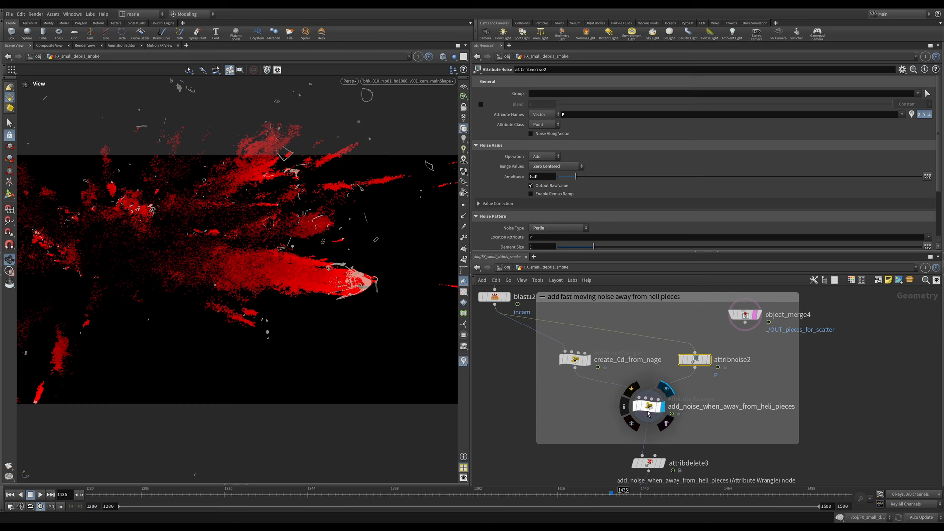
{"action": "left_click", "coordinate": [648, 406]}
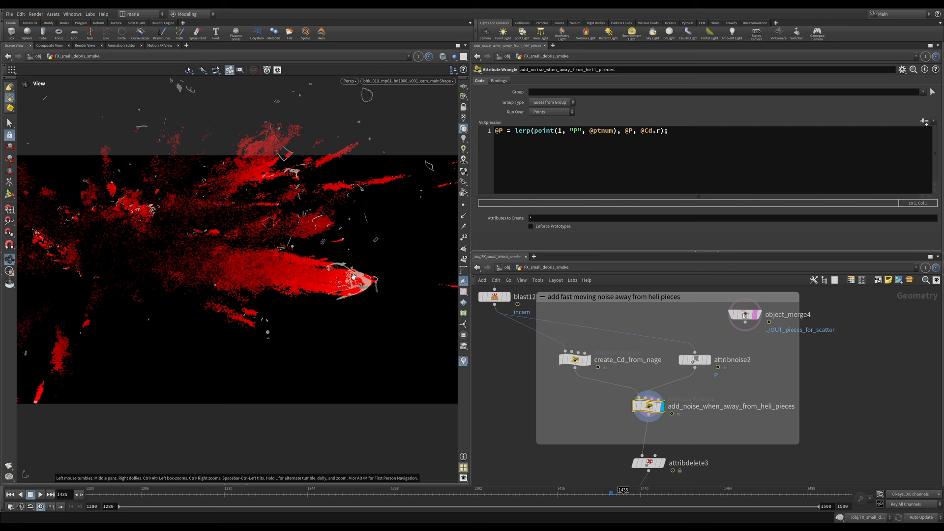
{"action": "double_click", "coordinate": [629, 131]}
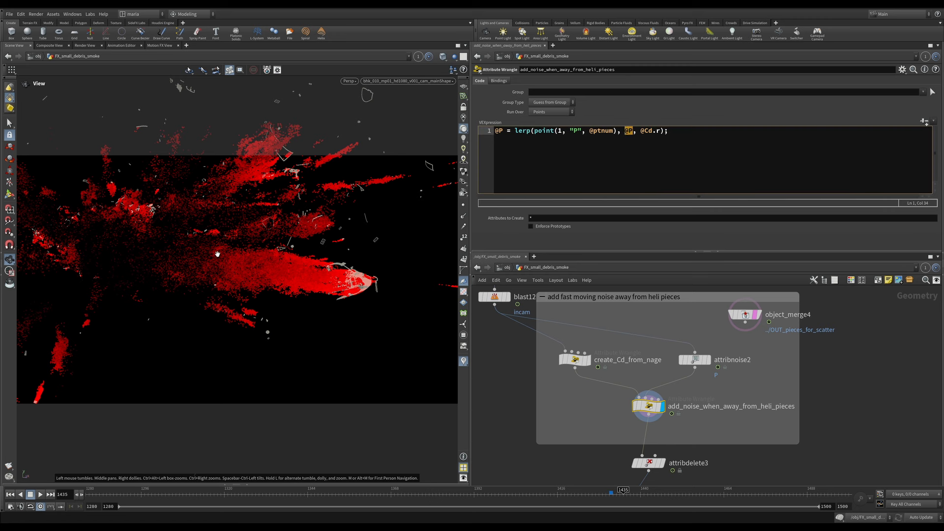
{"action": "left_click_drag", "start_coordinate": [614, 131], "coordinate": [537, 135]}
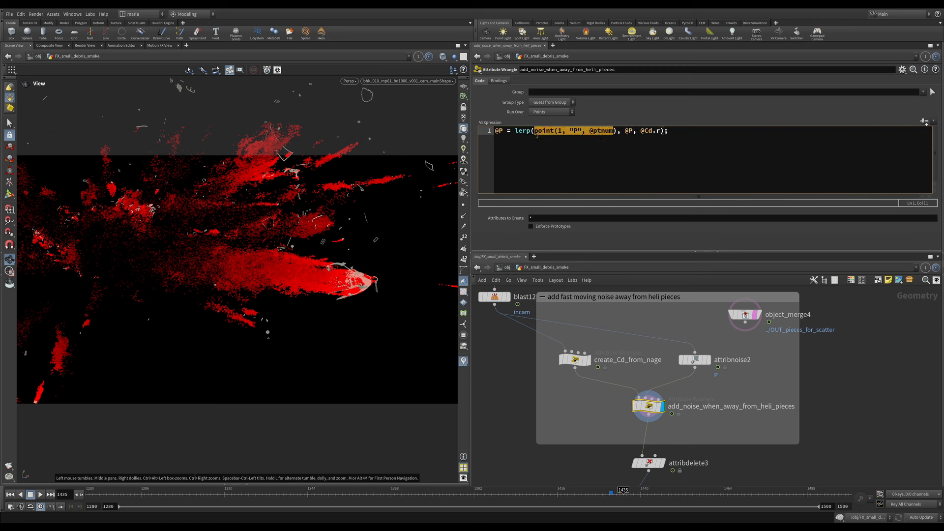
Toggle the bypass of add_noise_when_away_from_heli_pieces repeatedly to compare the points before and after blending
{"action": "left_click", "coordinate": [648, 410]}
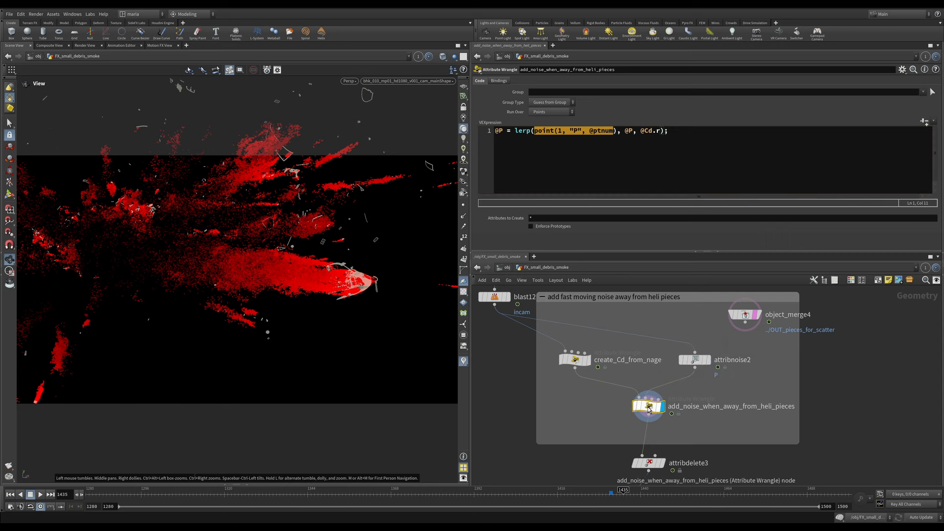
{"action": "key", "text": "b"}
{"action": "key", "text": "b"}
{"action": "key", "text": "b"}
{"action": "key", "text": "b"}
{"action": "key", "text": "b"}
{"action": "key", "text": "b"}
{"action": "key", "text": "b"}
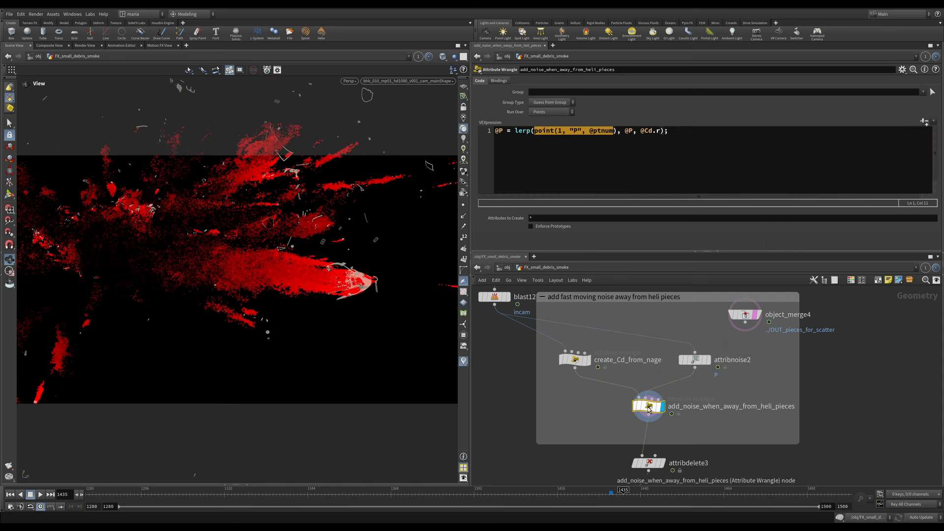
{"action": "key", "text": "b"}
{"action": "key", "text": "b"}
{"action": "key", "text": "b"}
{"action": "key", "text": "b"}
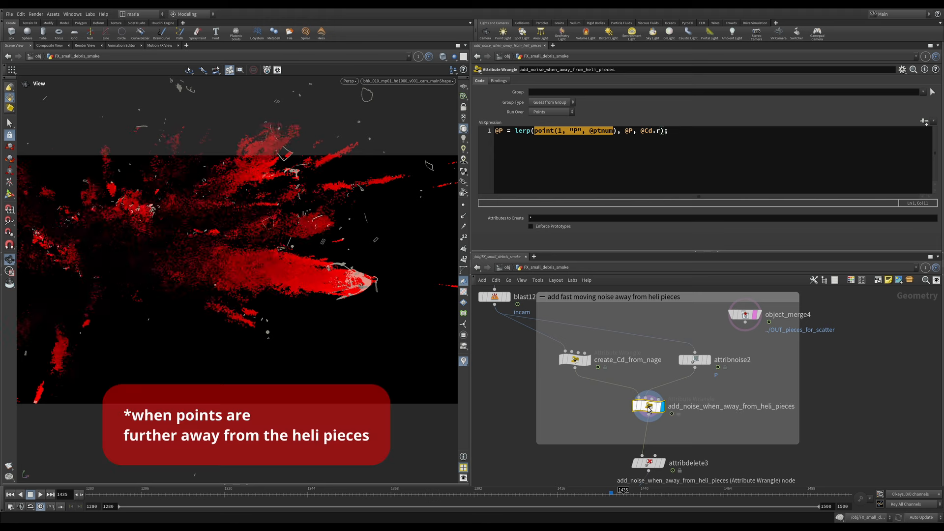
{"action": "key", "text": "b"}
Display attribdelete3 and review which point attribute it removes
{"action": "middle_click_drag", "start_coordinate": [694, 430], "coordinate": [668, 367]}
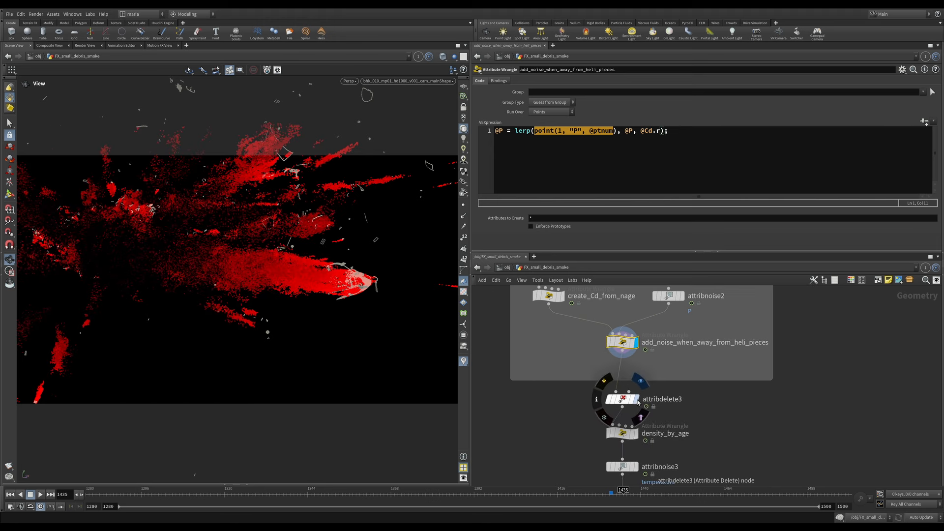
{"action": "left_click", "coordinate": [636, 399]}
{"action": "left_click", "coordinate": [623, 401]}
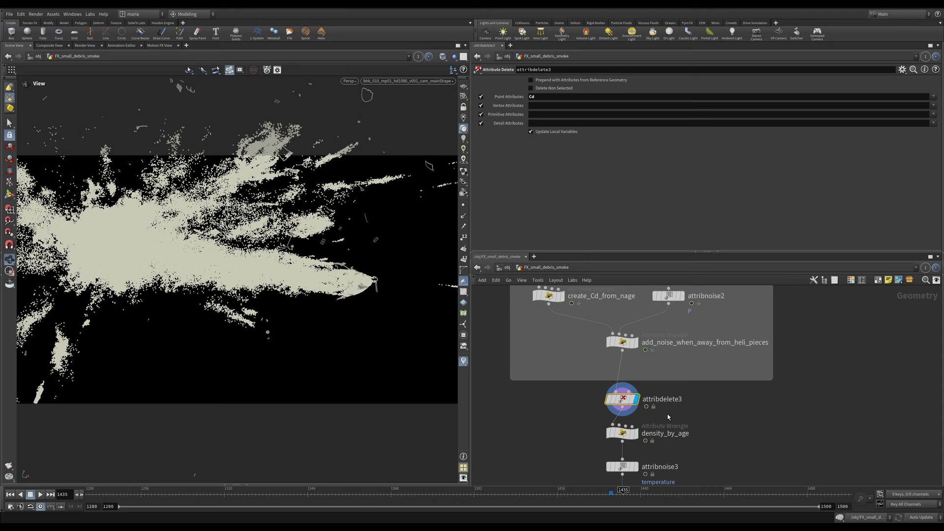
Display density_by_age, review its age-based expression, and visualize the density attribute on the points from the node info
{"action": "middle_click_drag", "start_coordinate": [668, 416], "coordinate": [674, 328]}
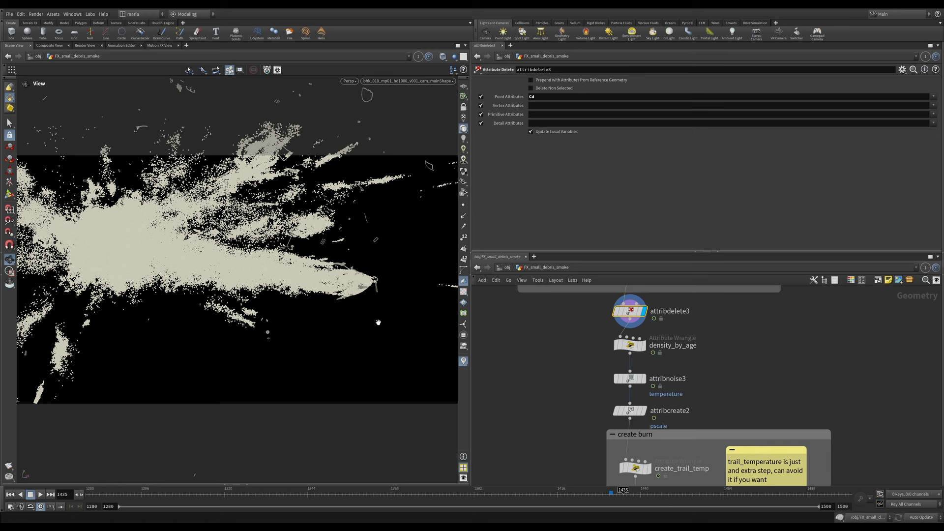
{"action": "left_click", "coordinate": [641, 349]}
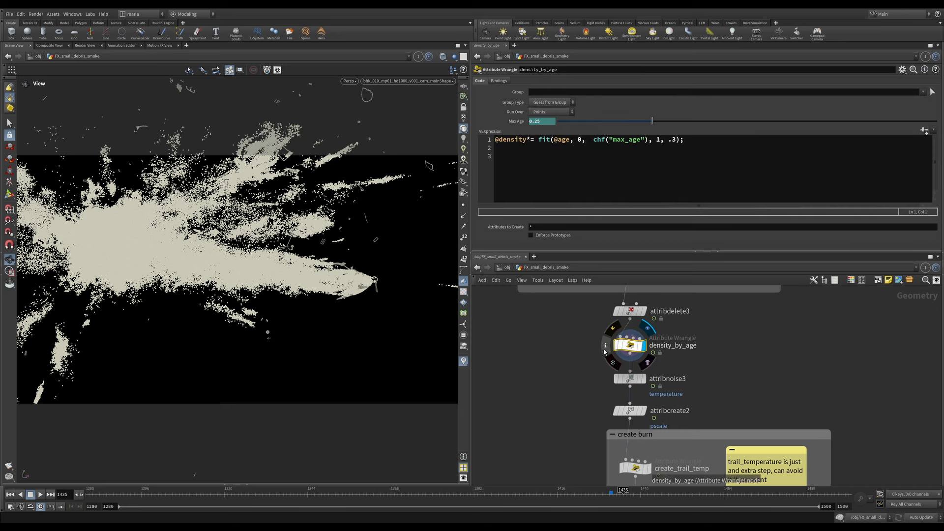
{"action": "left_click", "coordinate": [606, 345]}
{"action": "left_click", "coordinate": [676, 309]}
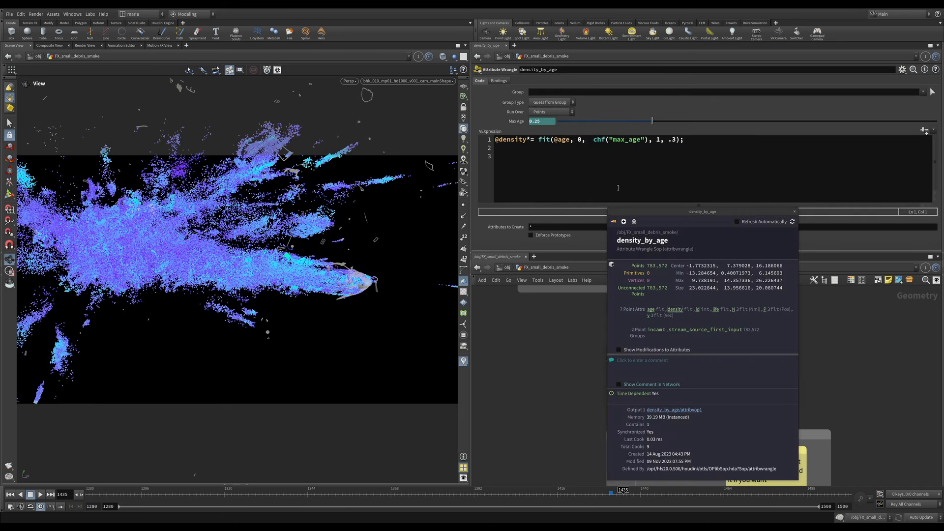
{"action": "left_click", "coordinate": [795, 212]}
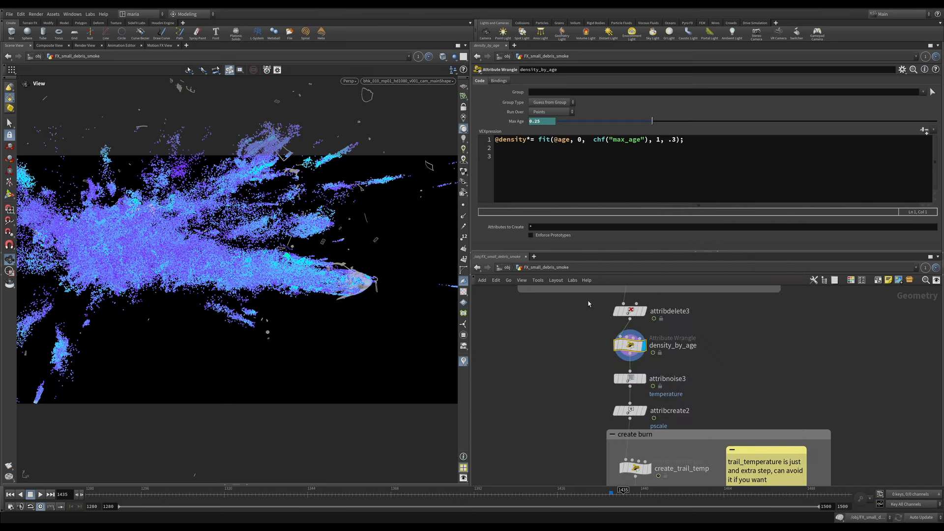
Set the update mode to Manual, enter popnet, and review the birth and life settings of source_first_input
{"action": "middle_click_drag", "start_coordinate": [580, 349], "coordinate": [622, 455]}
{"action": "left_click", "coordinate": [920, 517]}
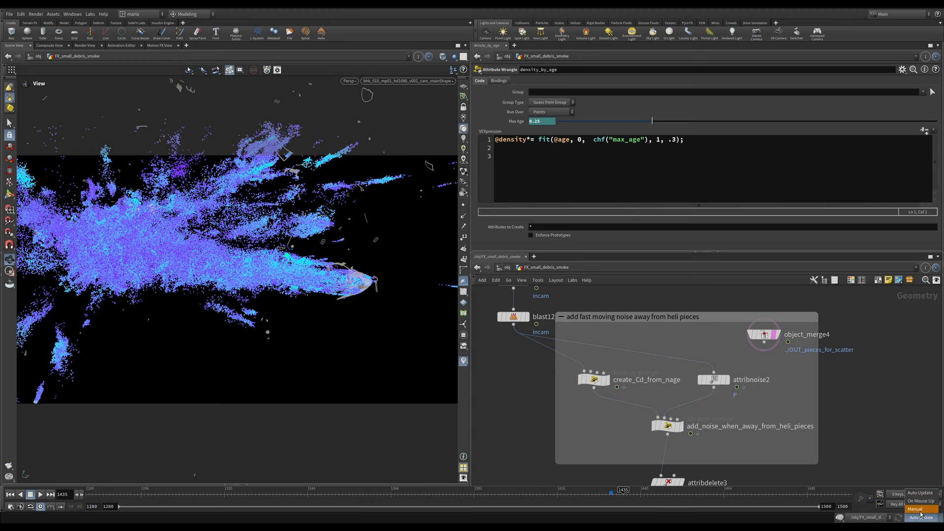
{"action": "left_click", "coordinate": [920, 509]}
{"action": "middle_click_drag", "start_coordinate": [553, 406], "coordinate": [587, 483]}
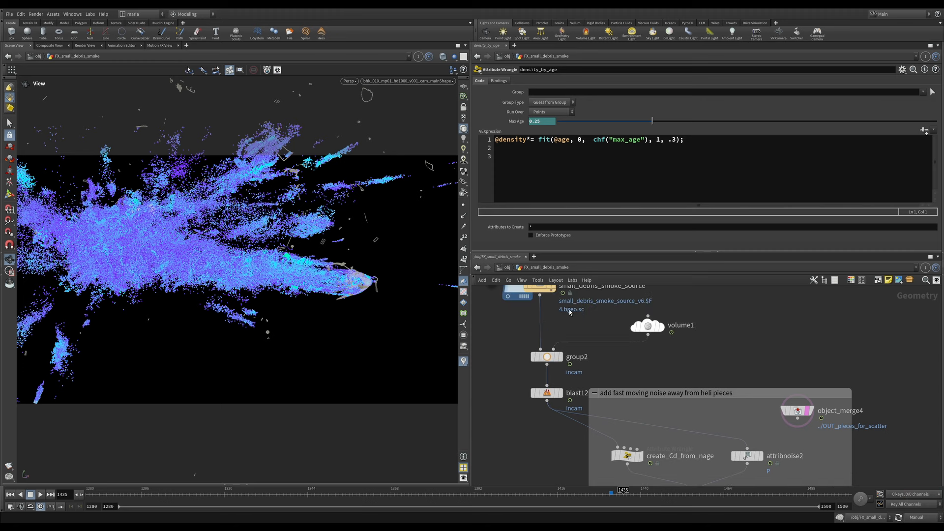
{"action": "middle_click_drag", "start_coordinate": [569, 312], "coordinate": [573, 450]}
{"action": "double_click", "coordinate": [546, 351]}
{"action": "left_click", "coordinate": [592, 346]}
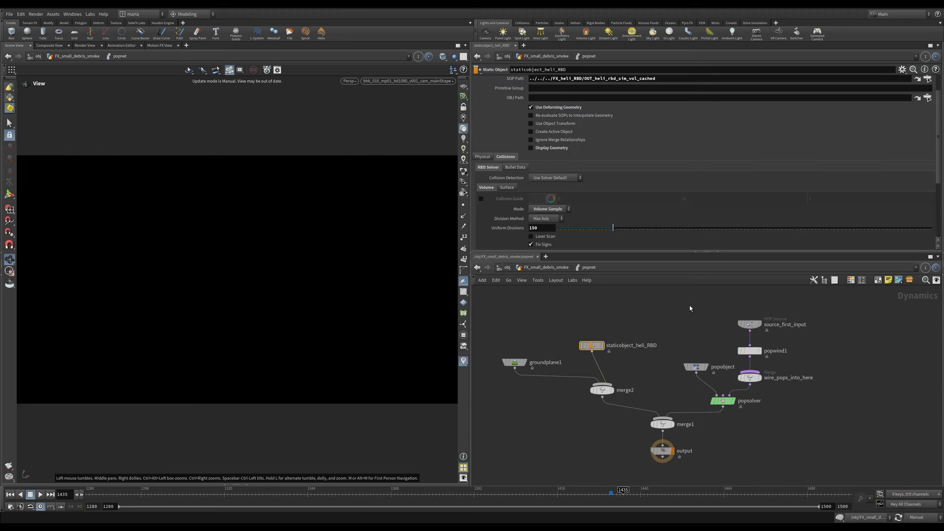
{"action": "left_click_drag", "start_coordinate": [690, 309], "coordinate": [791, 335]}
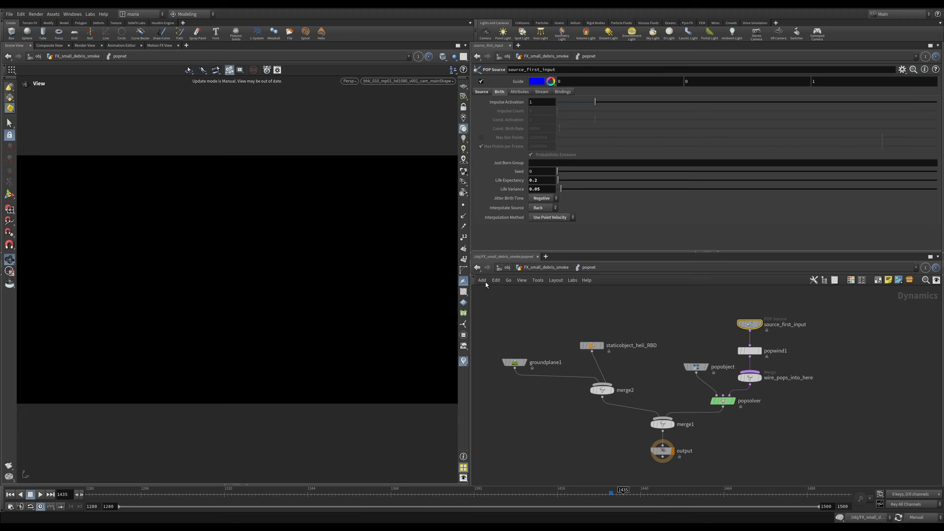
{"action": "left_click", "coordinate": [515, 312]}
Return to density_by_age in the parent network, restore Auto Update, and review the expression behind its Max Age parameter
{"action": "key", "text": "u"}
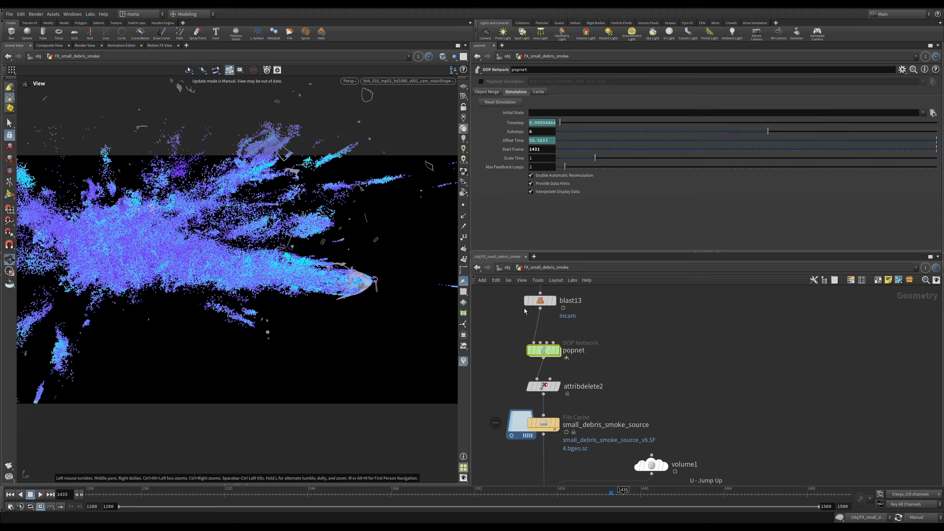
{"action": "middle_click_drag", "start_coordinate": [602, 413], "coordinate": [607, 301]}
{"action": "middle_click_drag", "start_coordinate": [631, 415], "coordinate": [582, 292]}
{"action": "middle_click_drag", "start_coordinate": [606, 384], "coordinate": [590, 346]}
{"action": "left_click_drag", "start_coordinate": [591, 326], "coordinate": [648, 350]}
{"action": "left_click", "coordinate": [917, 517]}
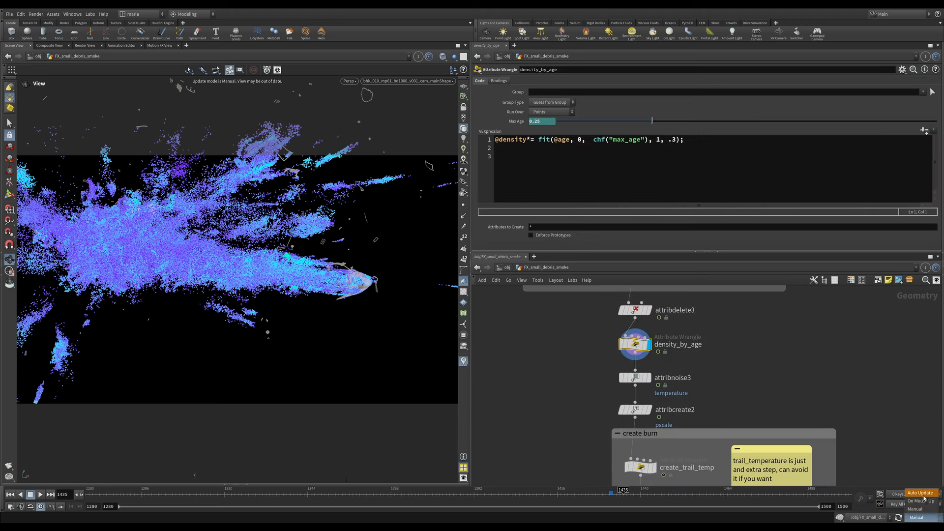
{"action": "left_click", "coordinate": [923, 494]}
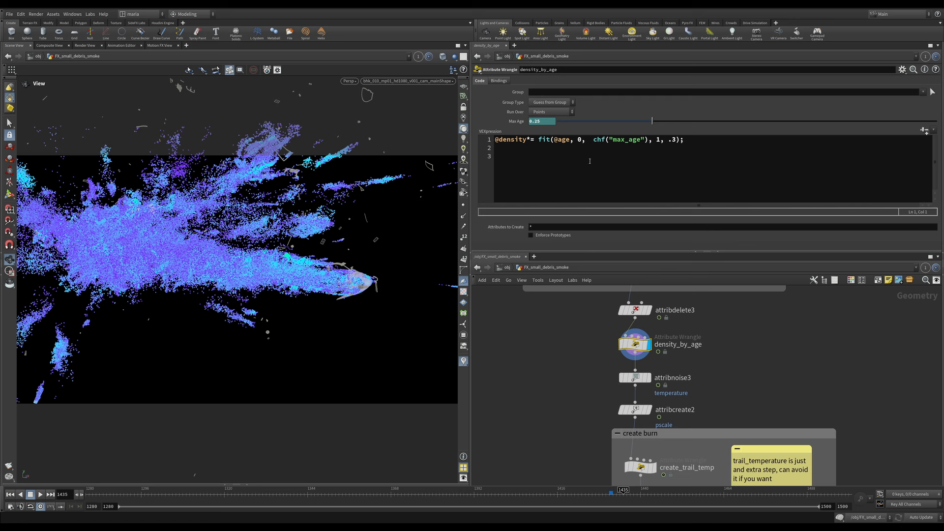
{"action": "left_click", "coordinate": [511, 123]}
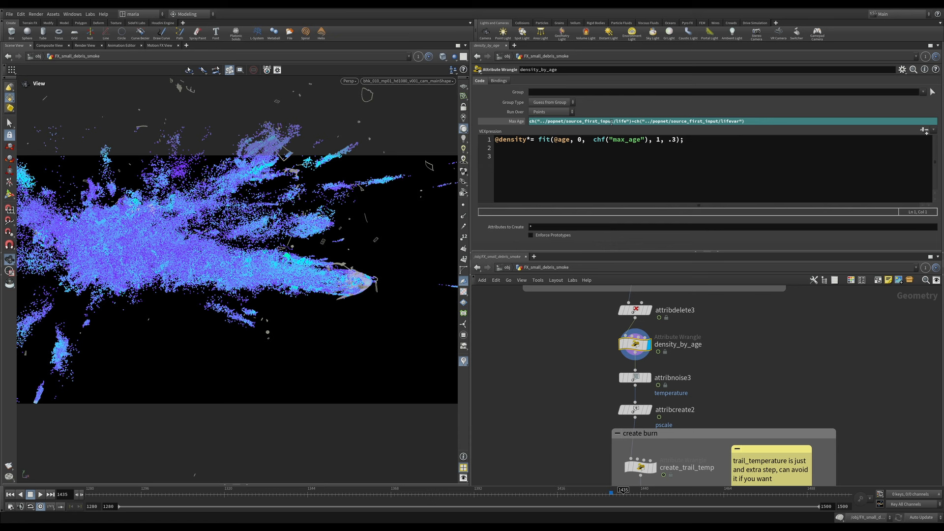
{"action": "left_click", "coordinate": [515, 121]}
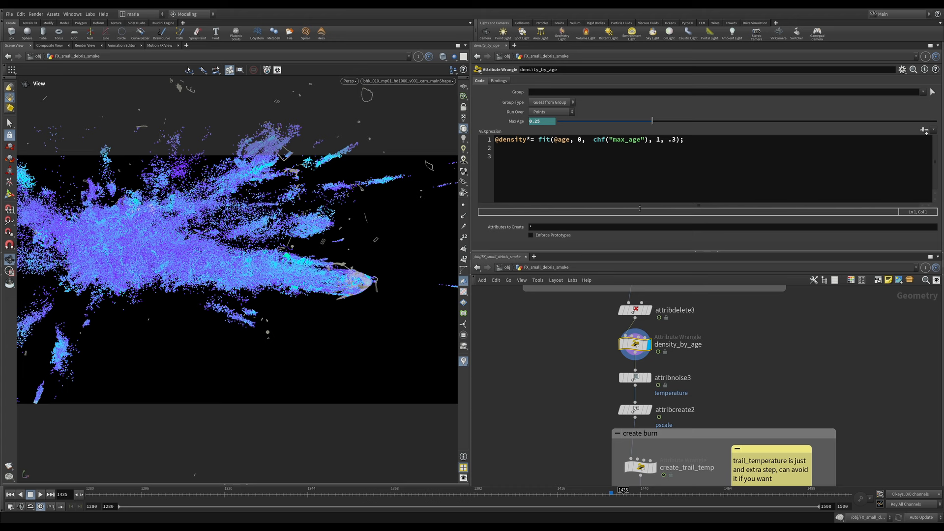
Display attribnoise3, visualize its temperature attribute on the points, and review the noise value, pattern and animation settings
{"action": "middle_click_drag", "start_coordinate": [555, 391], "coordinate": [543, 330]}
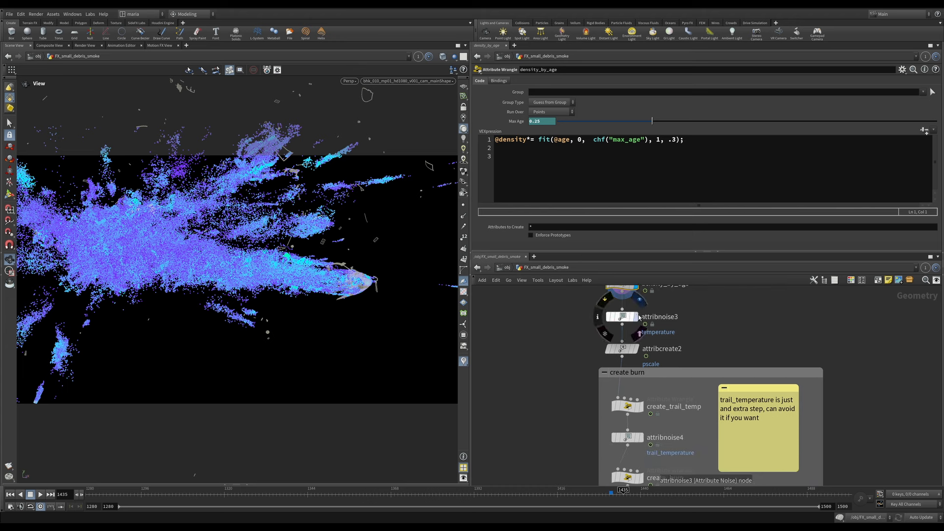
{"action": "left_click", "coordinate": [622, 317]}
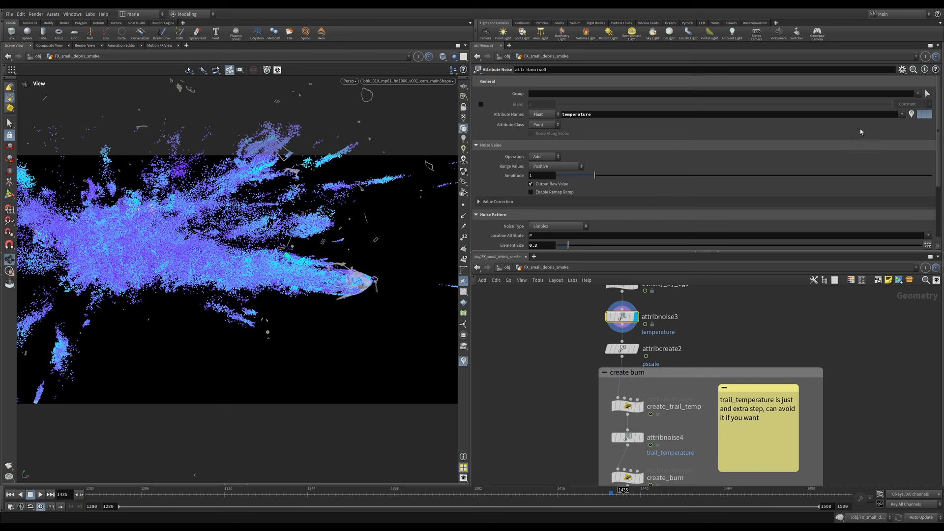
{"action": "left_click", "coordinate": [911, 115]}
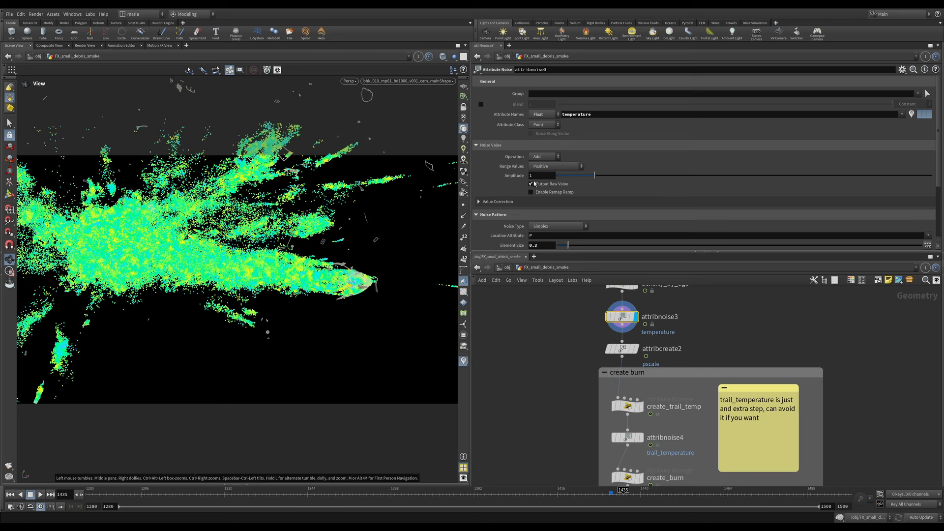
{"action": "scroll", "coordinate": [500, 172], "scroll_direction": "down", "scroll_amount": 1}
{"action": "scroll", "coordinate": [500, 169], "scroll_direction": "down", "scroll_amount": 4}
{"action": "left_click", "coordinate": [479, 201]}
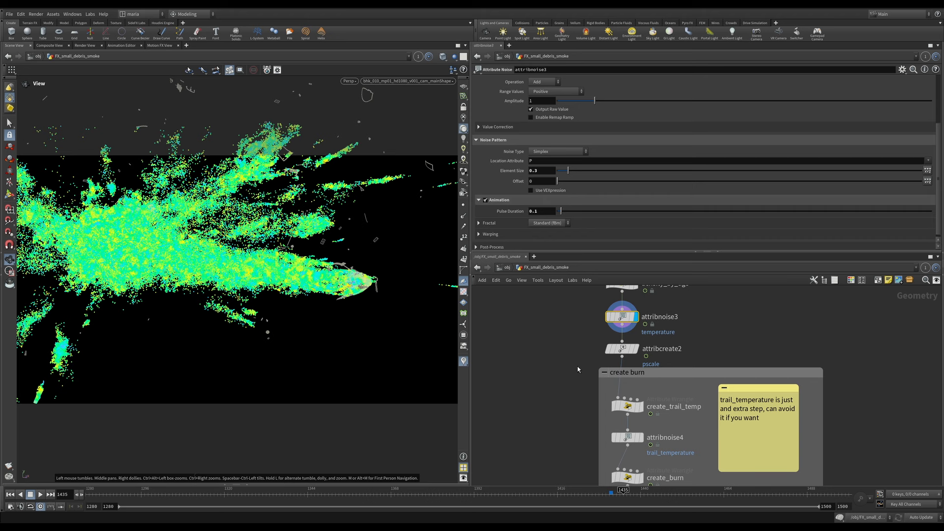
Display attribcreate2, review its pscale settings, and toggle the pscale visualization on and off from the node info
{"action": "middle_click_drag", "start_coordinate": [579, 369], "coordinate": [578, 350]}
{"action": "left_click", "coordinate": [622, 349]}
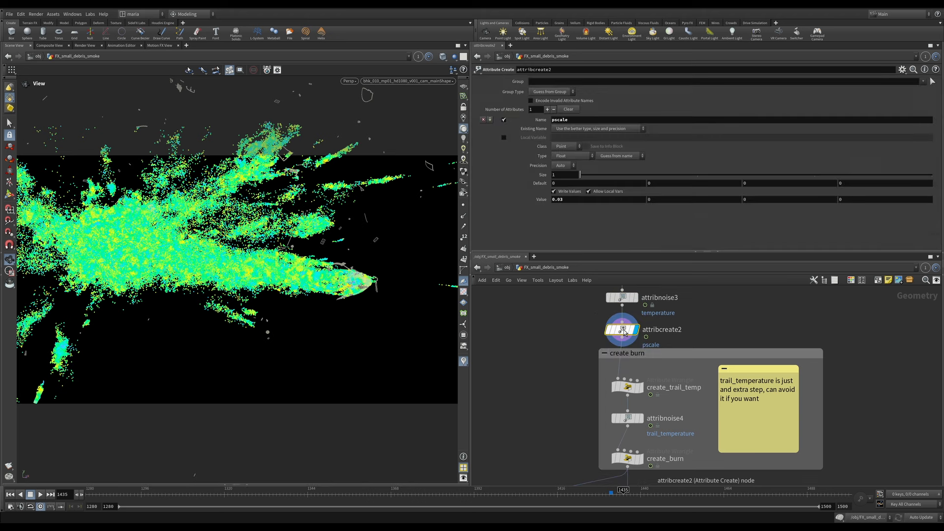
{"action": "left_click", "coordinate": [596, 330]}
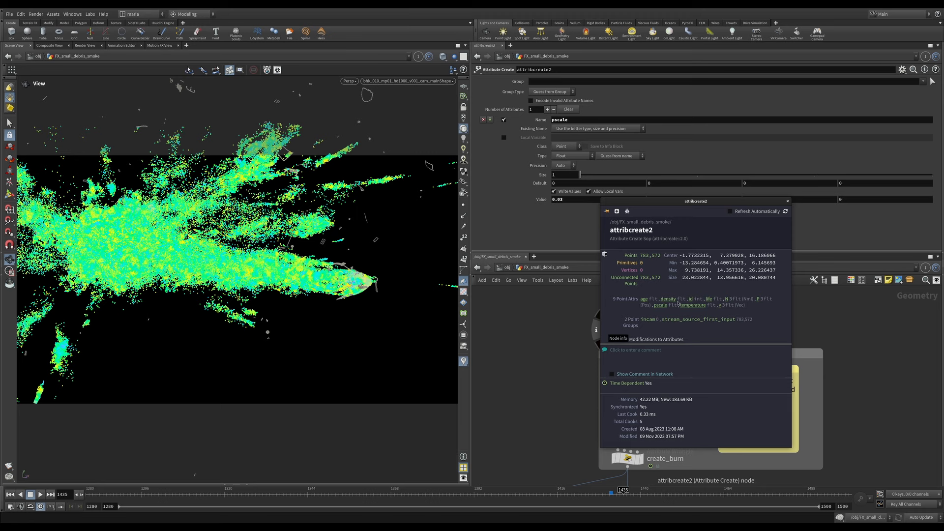
{"action": "left_click", "coordinate": [661, 305]}
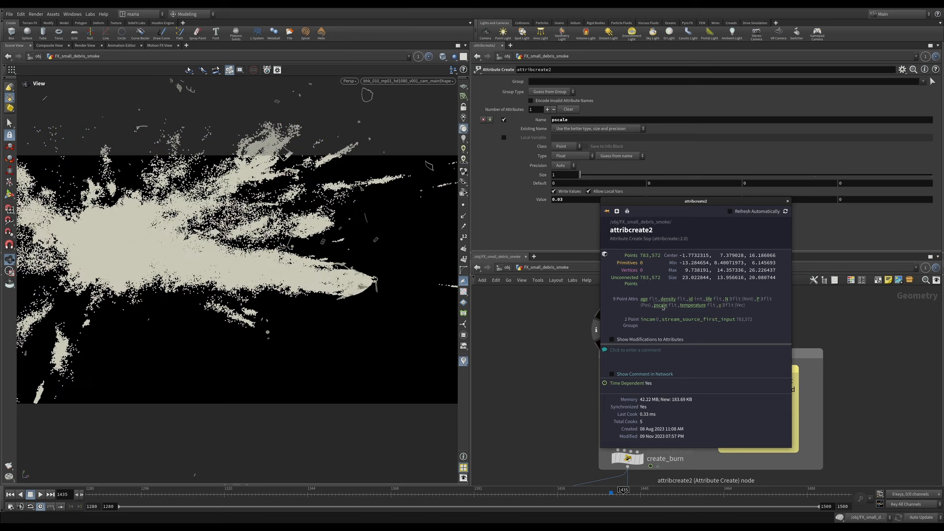
{"action": "left_click", "coordinate": [788, 201]}
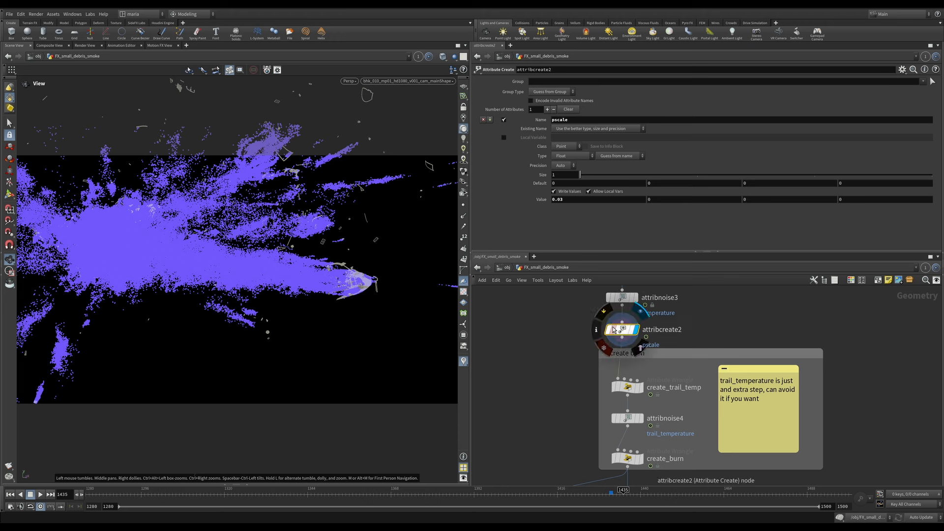
{"action": "left_click", "coordinate": [596, 329]}
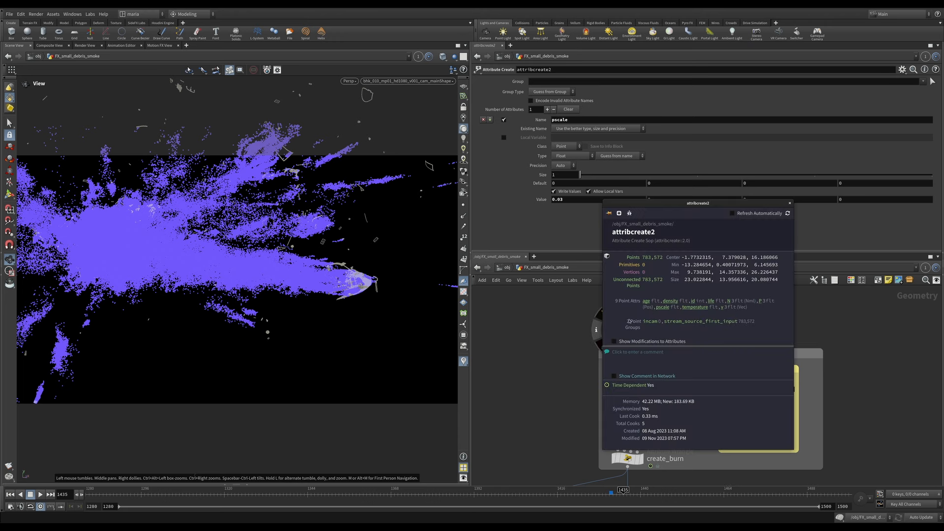
{"action": "left_click", "coordinate": [790, 203]}
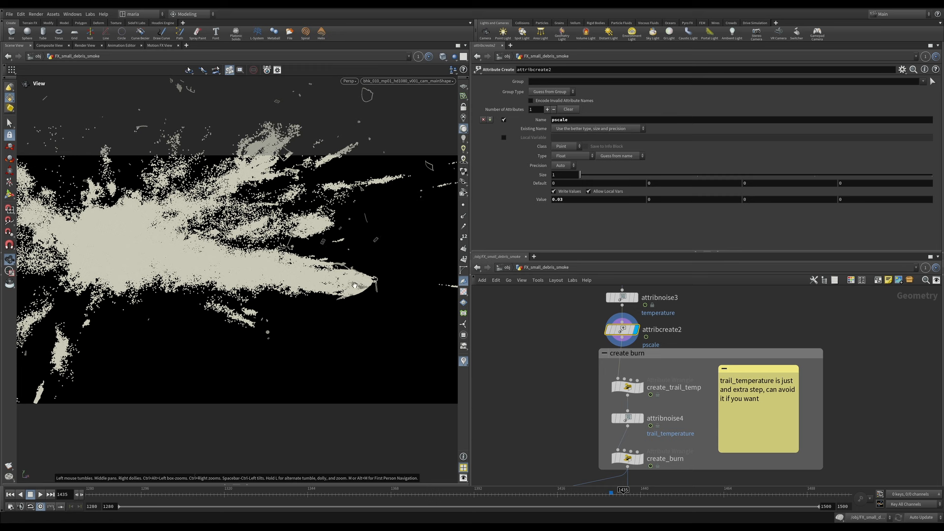
Display create_trail_temp in the create burn box and review its trail_temperature code and the expression behind Max Age
{"action": "middle_click_drag", "start_coordinate": [577, 406], "coordinate": [523, 376]}
{"action": "mouse_move", "coordinate": [571, 377]}
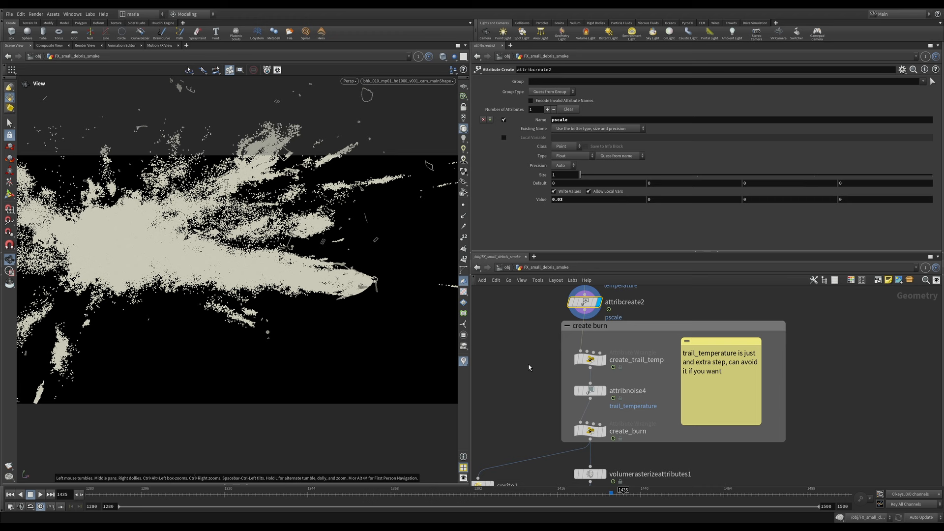
{"action": "scroll", "coordinate": [528, 379], "scroll_direction": "up", "scroll_amount": 2}
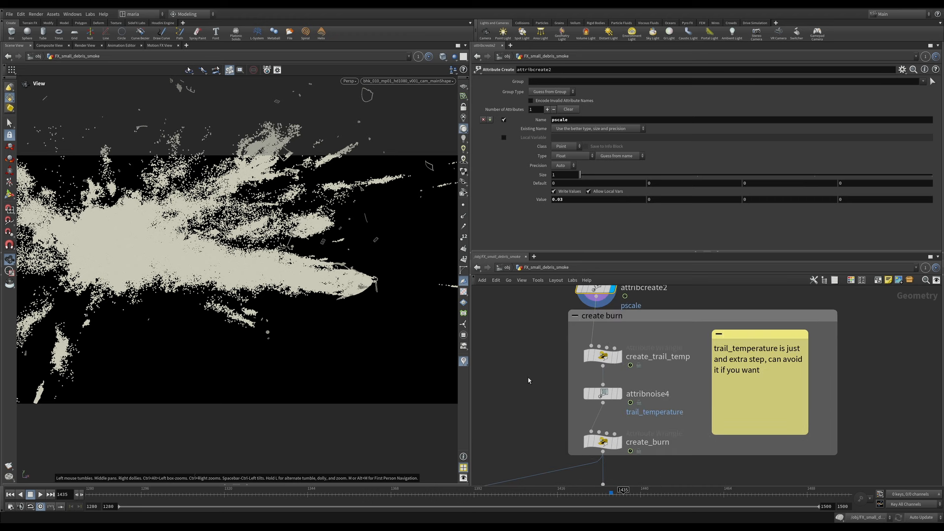
{"action": "middle_click_drag", "start_coordinate": [532, 384], "coordinate": [522, 360]}
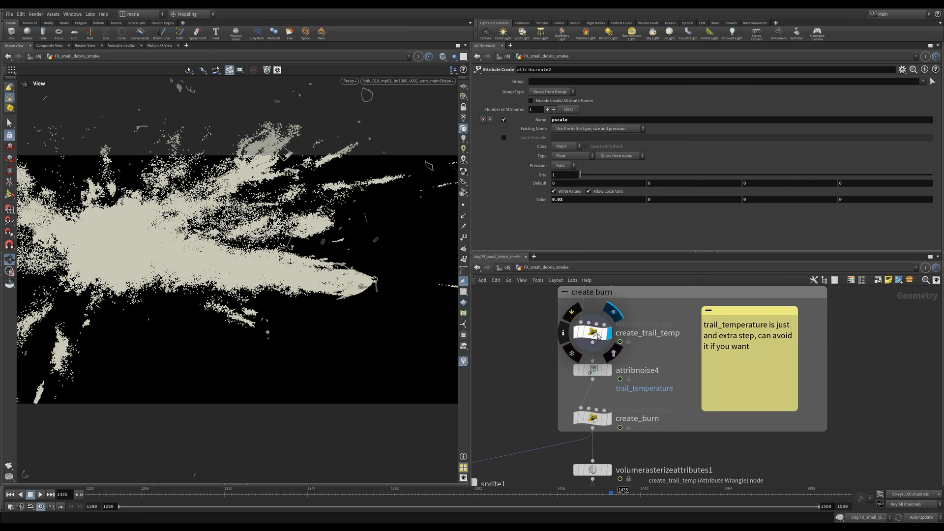
{"action": "left_click", "coordinate": [596, 334]}
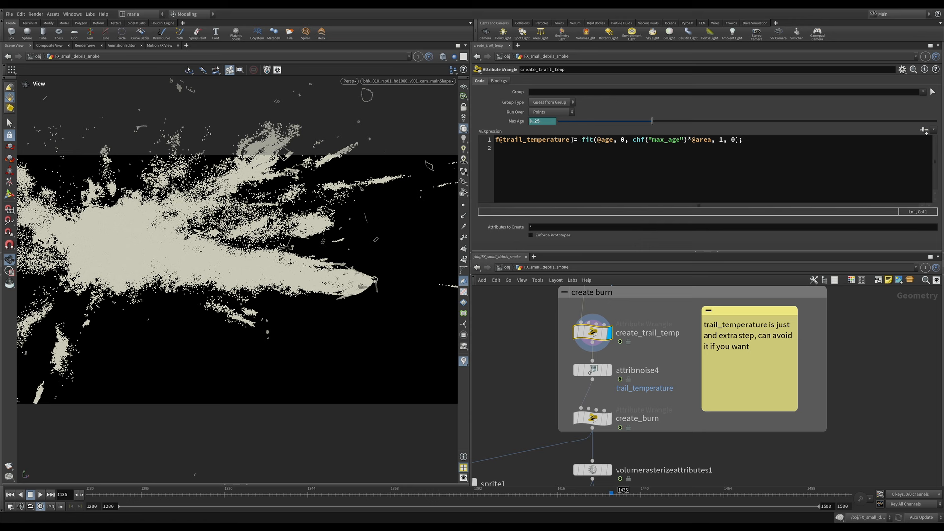
{"action": "left_click_drag", "start_coordinate": [569, 140], "coordinate": [506, 143]}
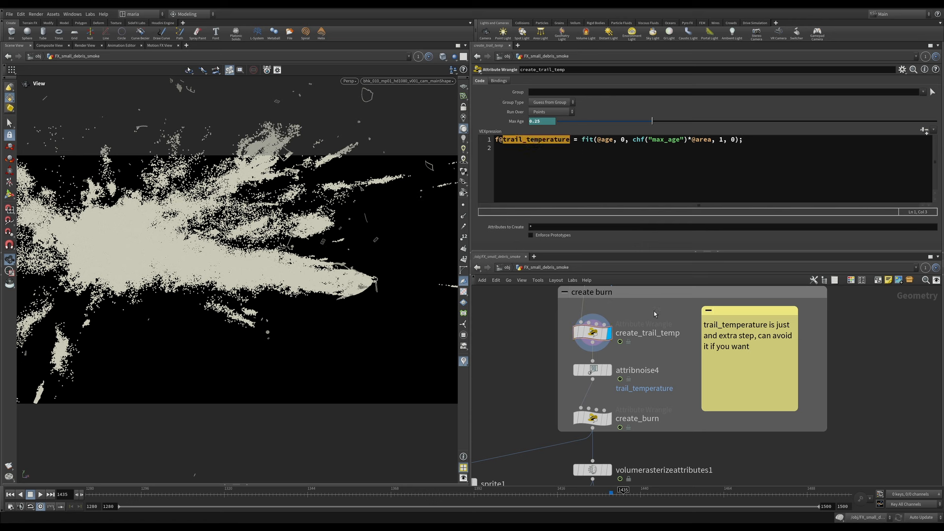
{"action": "left_click", "coordinate": [545, 182]}
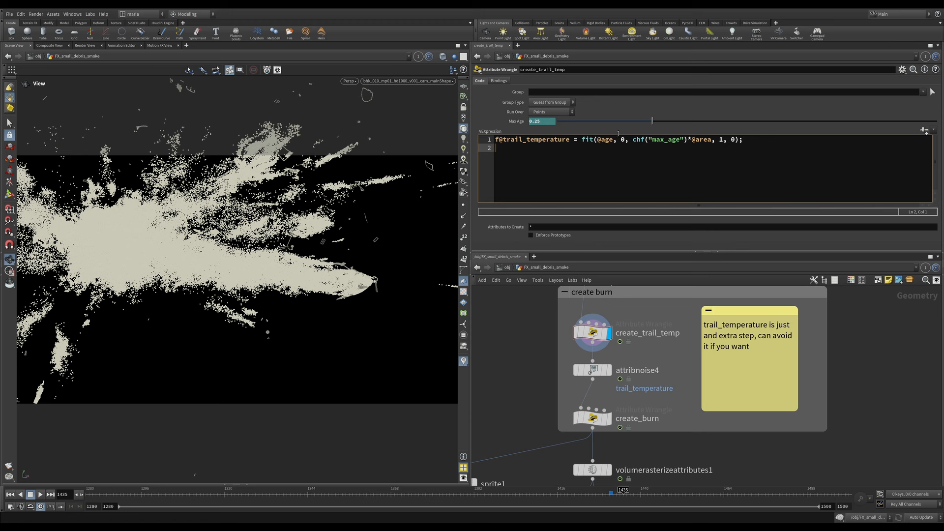
{"action": "left_click", "coordinate": [517, 121]}
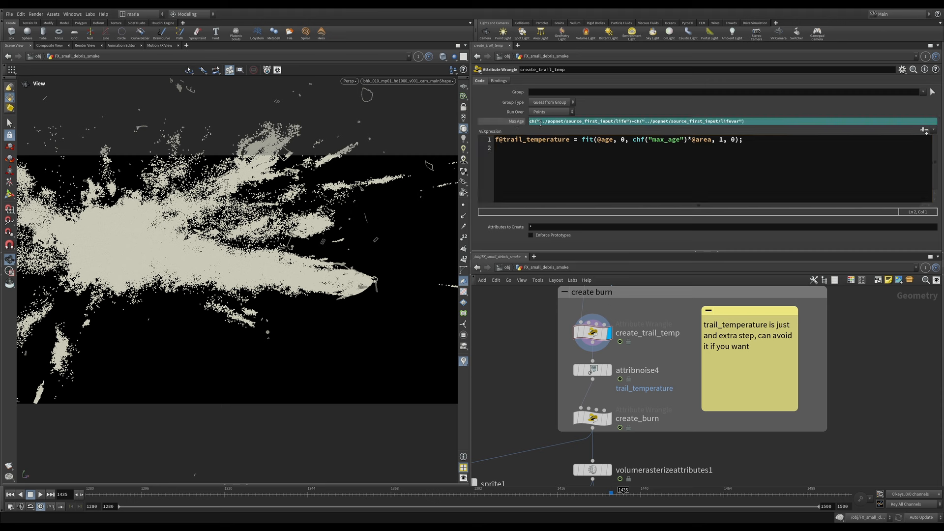
{"action": "left_click", "coordinate": [515, 123]}
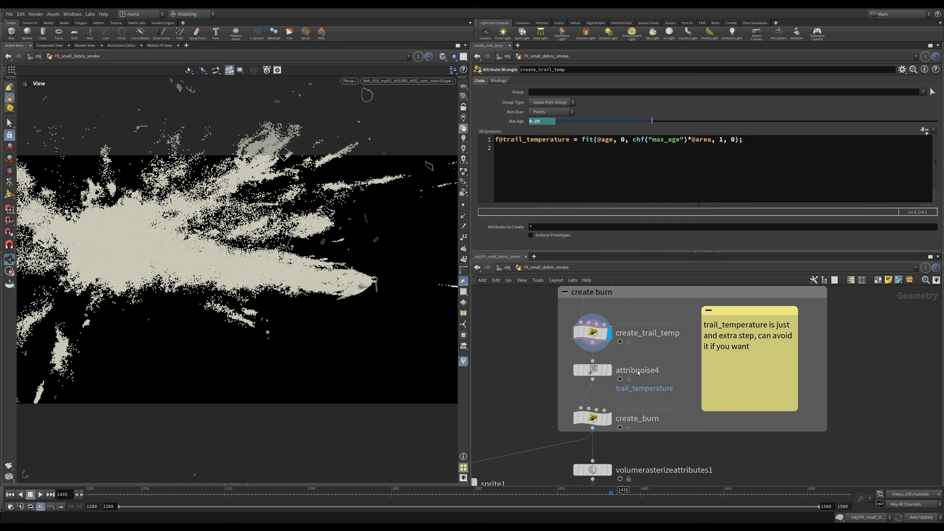
Display attribnoise4, review its noise range settings, and visualize the trail_temperature attribute on the points
{"action": "left_click", "coordinate": [608, 368]}
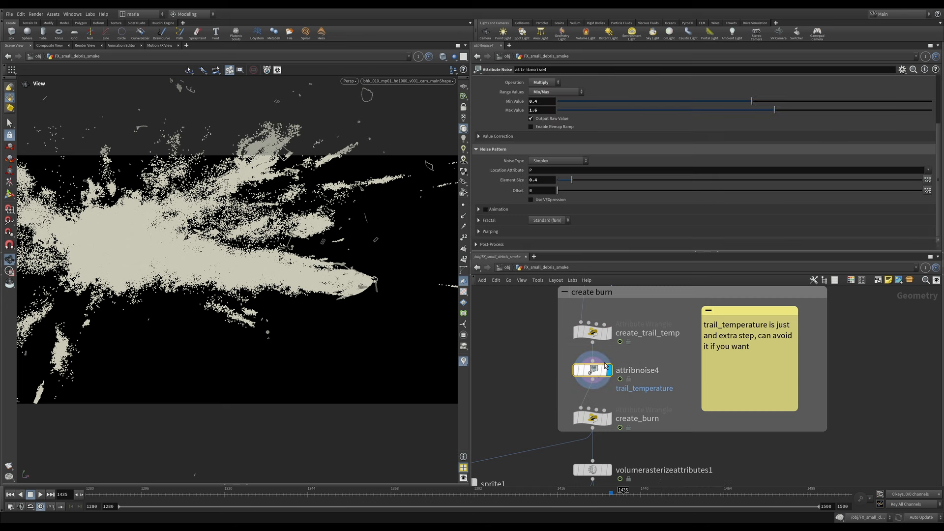
{"action": "scroll", "coordinate": [830, 134], "scroll_direction": "up", "scroll_amount": 4}
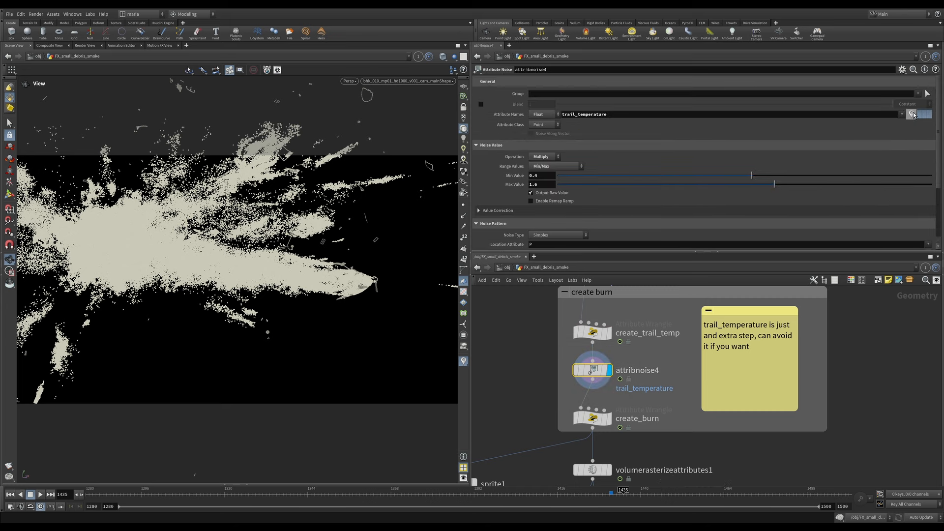
{"action": "left_click", "coordinate": [913, 114]}
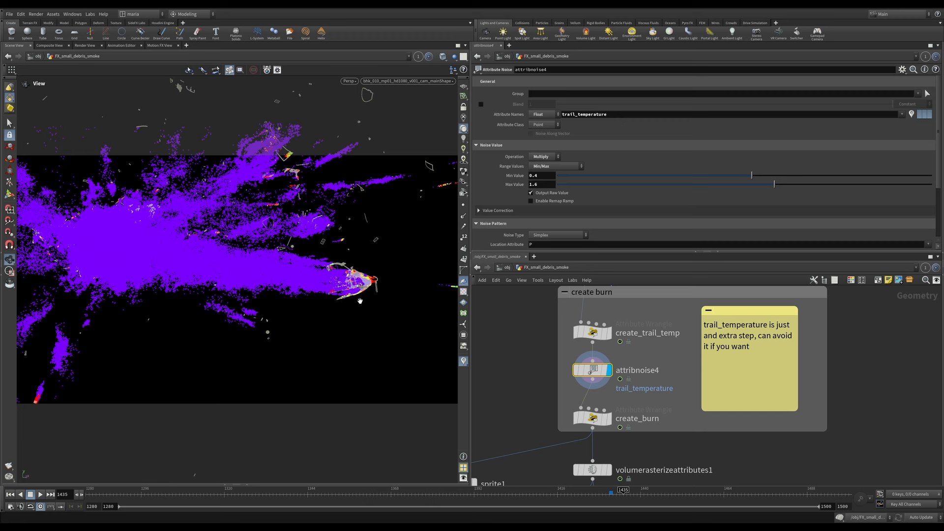
{"action": "middle_click_drag", "start_coordinate": [638, 402], "coordinate": [651, 354]}
{"action": "left_click", "coordinate": [606, 372]}
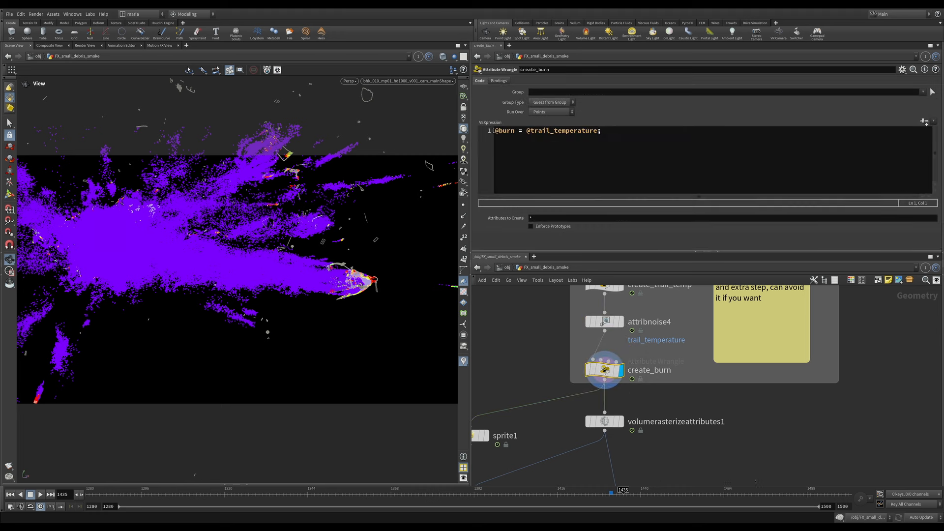
{"action": "mouse_move", "coordinate": [607, 373]}
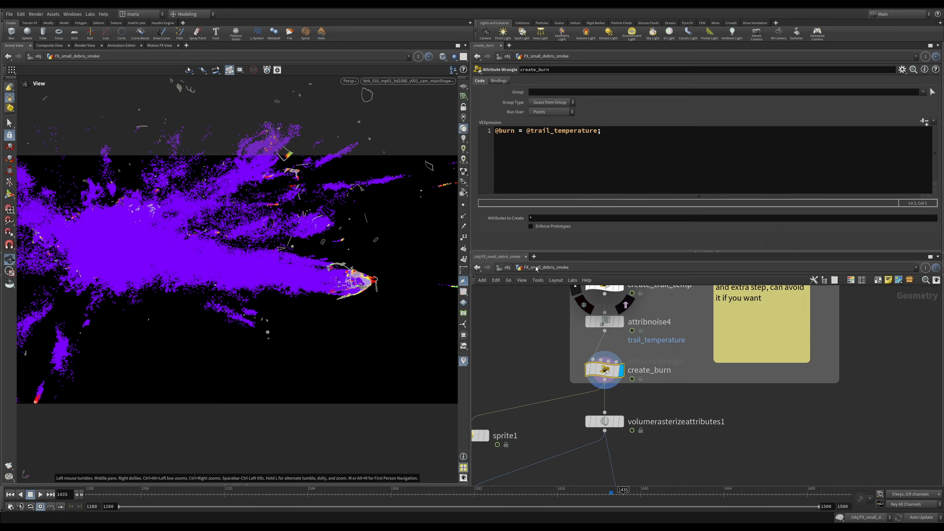
Display volumerasterizeattributes1 and review its rasterized attributes, voxel size and velocity blur settings
{"action": "middle_click_drag", "start_coordinate": [667, 404], "coordinate": [726, 364]}
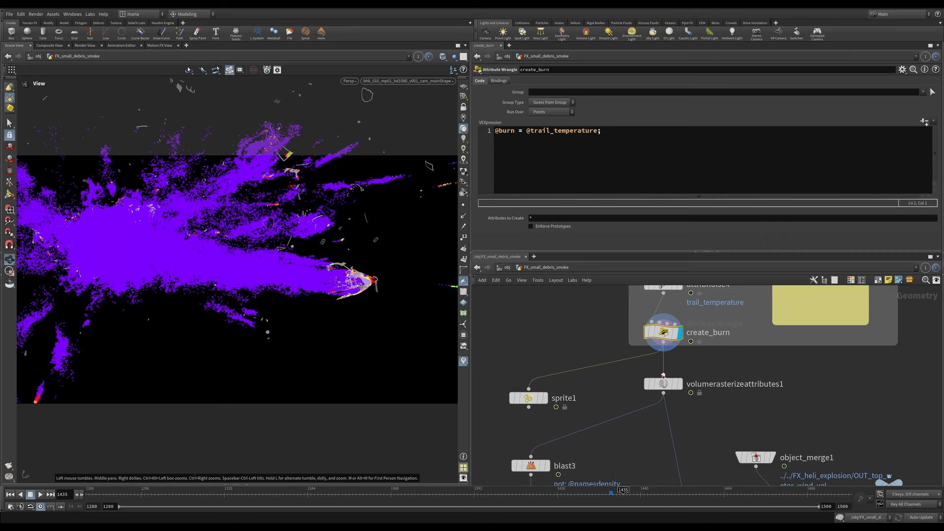
{"action": "mouse_move", "coordinate": [686, 389]}
{"action": "left_click", "coordinate": [683, 364]}
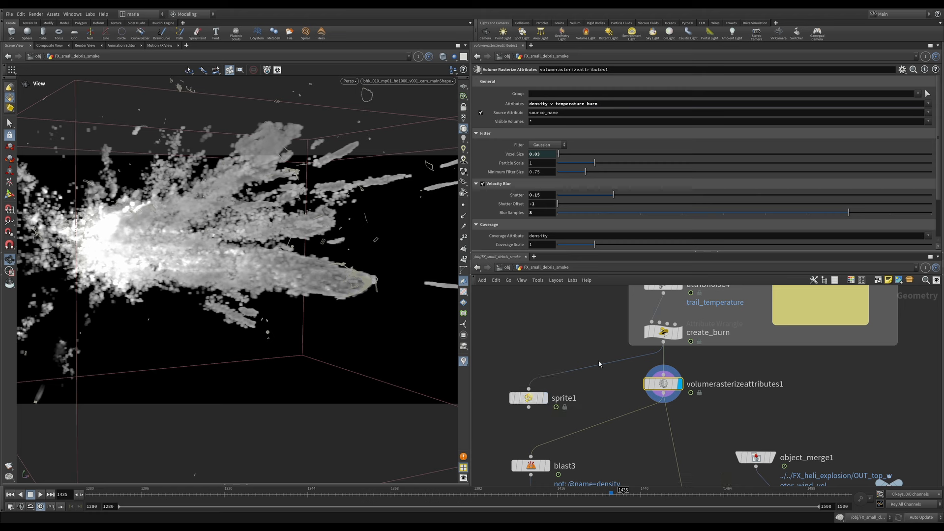
Display blast3 and volumevisualization1 to preview the rasterized density, temperature and burn volumes as smoke and fire
{"action": "middle_click_drag", "start_coordinate": [601, 392], "coordinate": [603, 311]}
{"action": "mouse_move", "coordinate": [533, 384]}
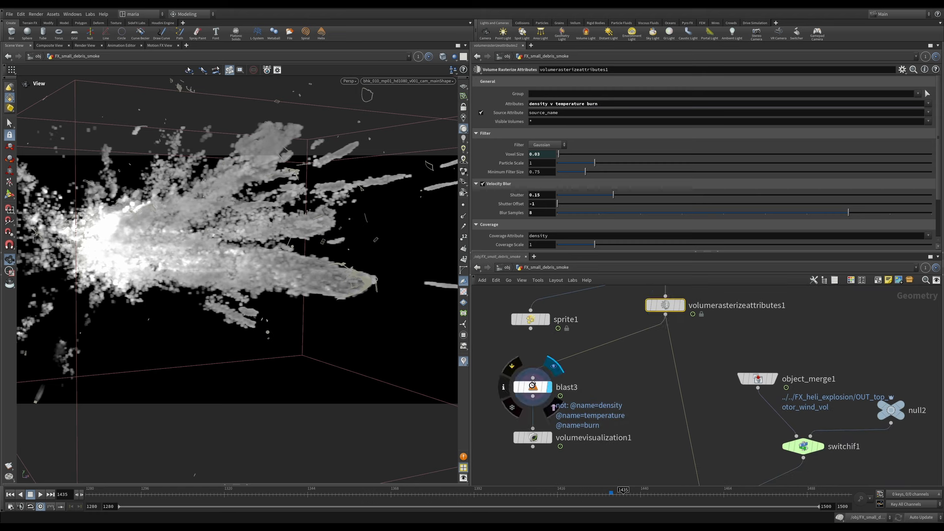
{"action": "left_click", "coordinate": [533, 386]}
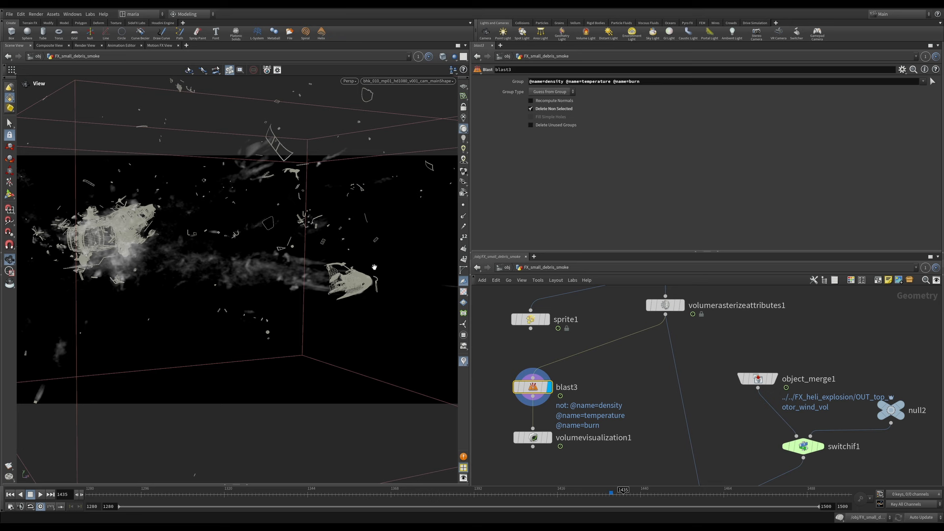
{"action": "left_click", "coordinate": [550, 438]}
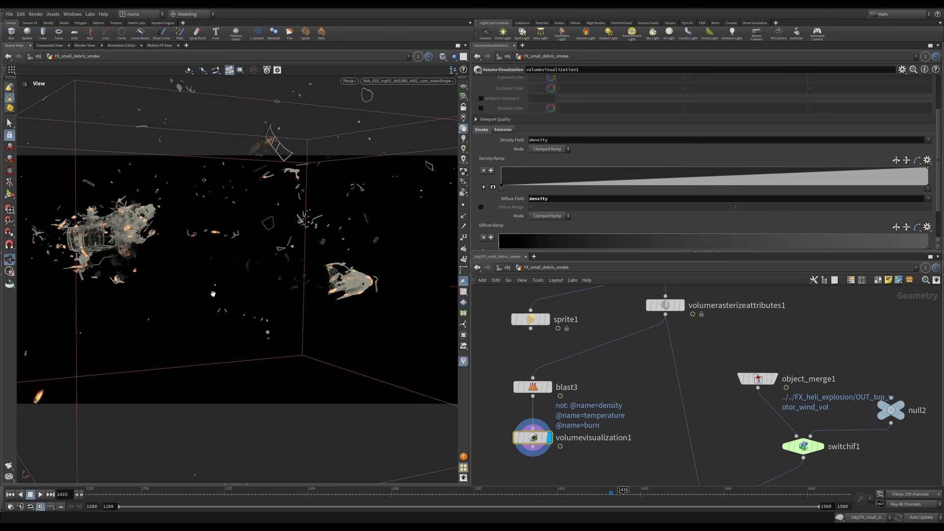
Display blast3 again and recheck the attribute and voxel size settings of volumerasterizeattributes1
{"action": "middle_click_drag", "start_coordinate": [514, 350], "coordinate": [512, 388]}
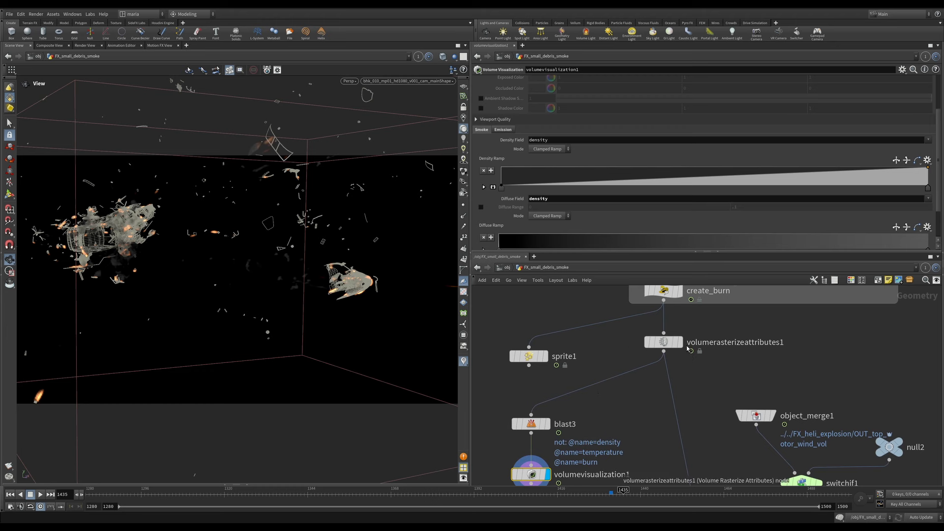
{"action": "left_click", "coordinate": [669, 343]}
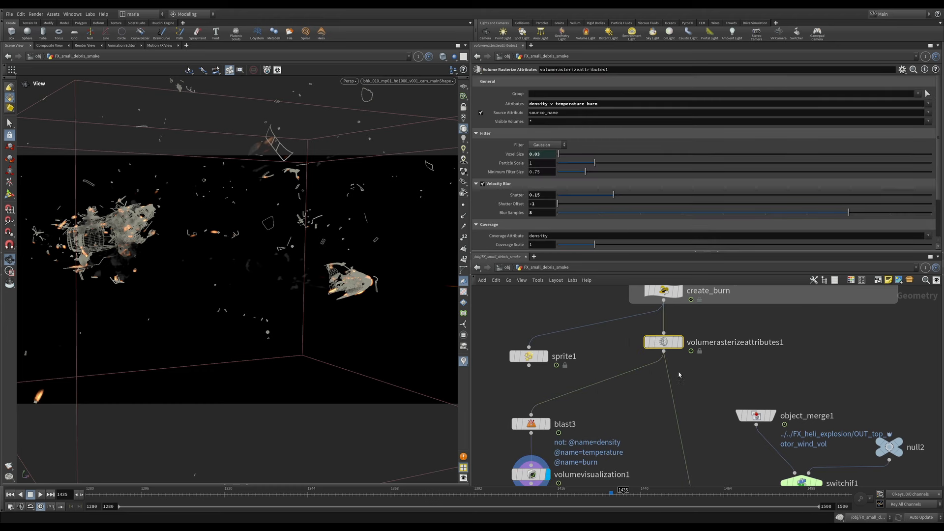
{"action": "key", "text": "r"}
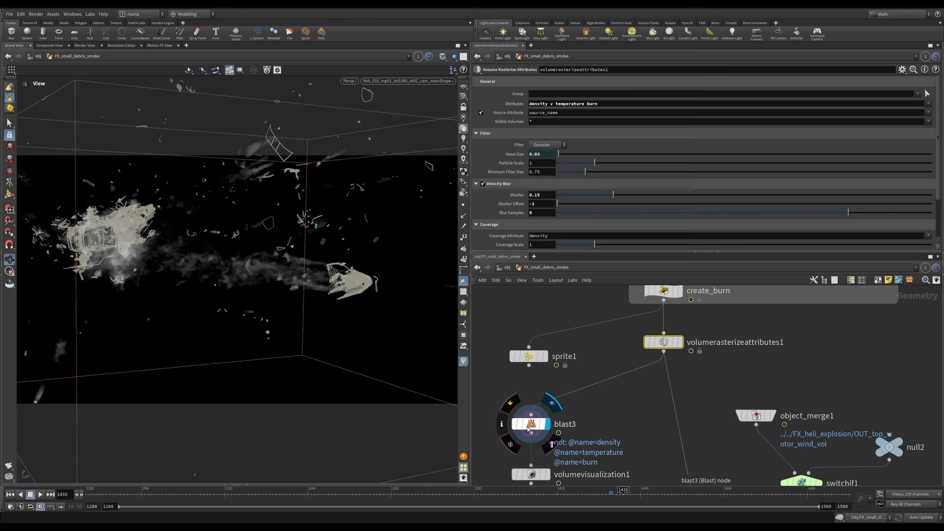
{"action": "left_click", "coordinate": [528, 429]}
{"action": "left_click", "coordinate": [664, 342]}
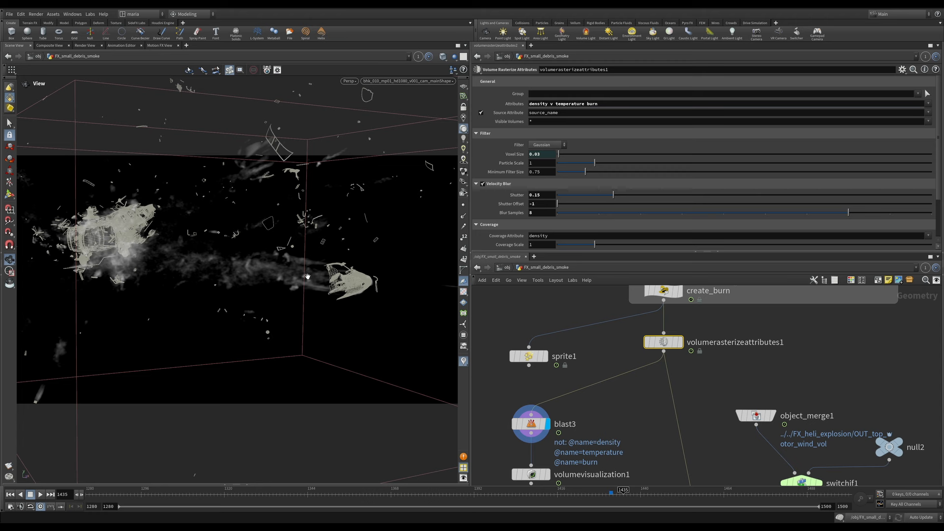
Review the pscale value in attribcreate2 and display the debris points through sprite1
{"action": "middle_click_drag", "start_coordinate": [609, 343], "coordinate": [613, 425]}
{"action": "mouse_move", "coordinate": [585, 290]}
{"action": "middle_mouse_down"}
{"action": "mouse_move", "coordinate": [585, 361]}
{"action": "mouse_move", "coordinate": [600, 368]}
{"action": "middle_mouse_up"}
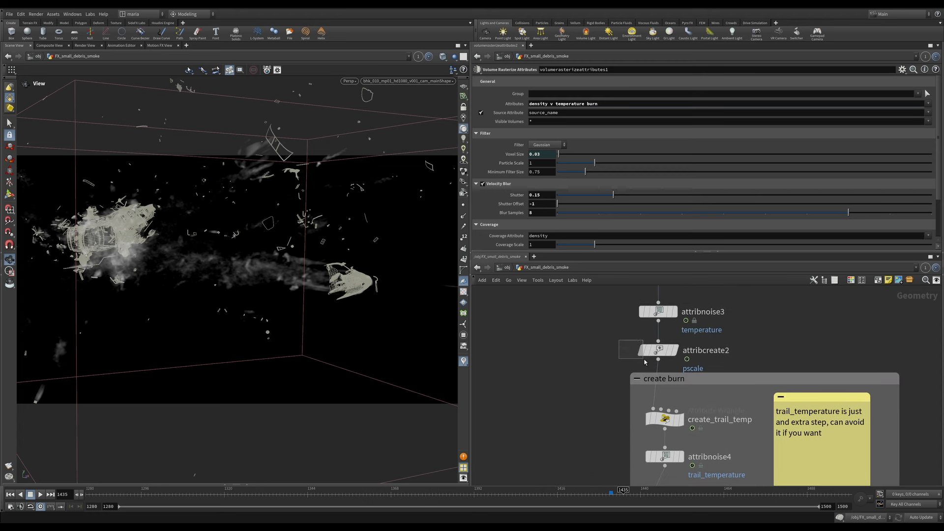
{"action": "left_click", "coordinate": [658, 350]}
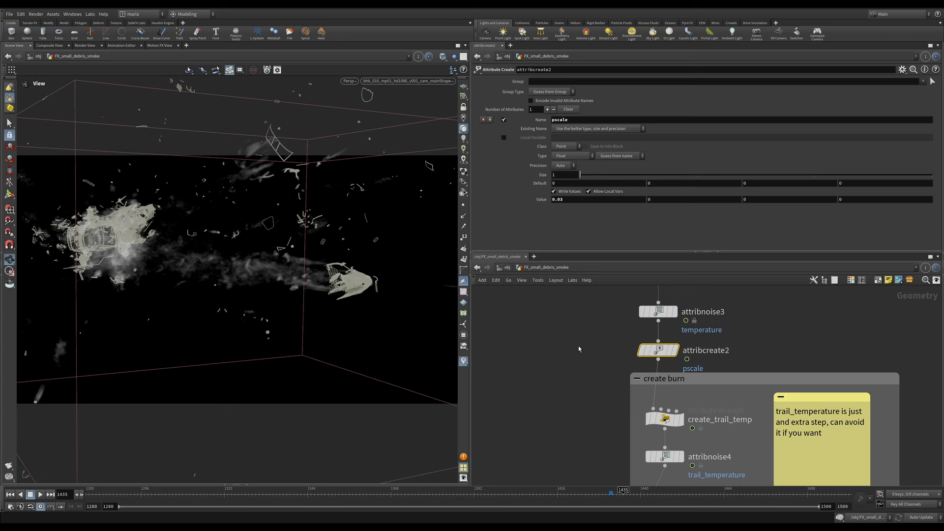
{"action": "middle_click_drag", "start_coordinate": [565, 477], "coordinate": [601, 301]}
{"action": "left_click", "coordinate": [583, 394]}
{"action": "left_click", "coordinate": [567, 393]}
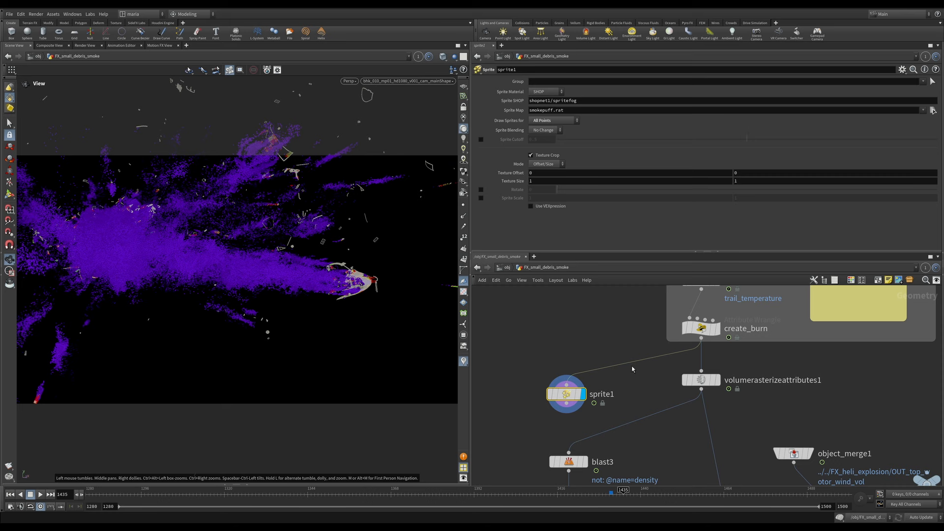
Try a pscale value of 0.1 in attribcreate2 and undo the change
{"action": "middle_click_drag", "start_coordinate": [581, 328], "coordinate": [560, 424]}
{"action": "middle_click_drag", "start_coordinate": [580, 355], "coordinate": [570, 430]}
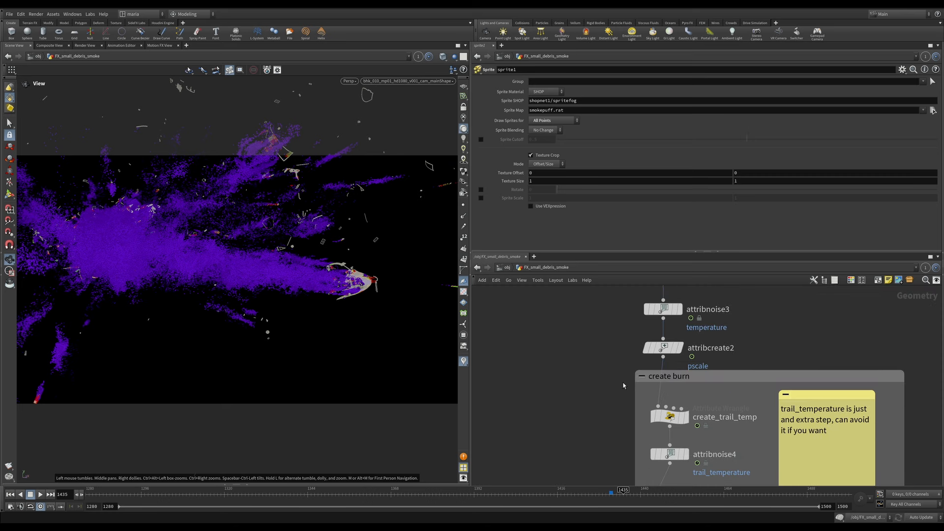
{"action": "left_click", "coordinate": [656, 348]}
{"action": "left_click", "coordinate": [578, 199]}
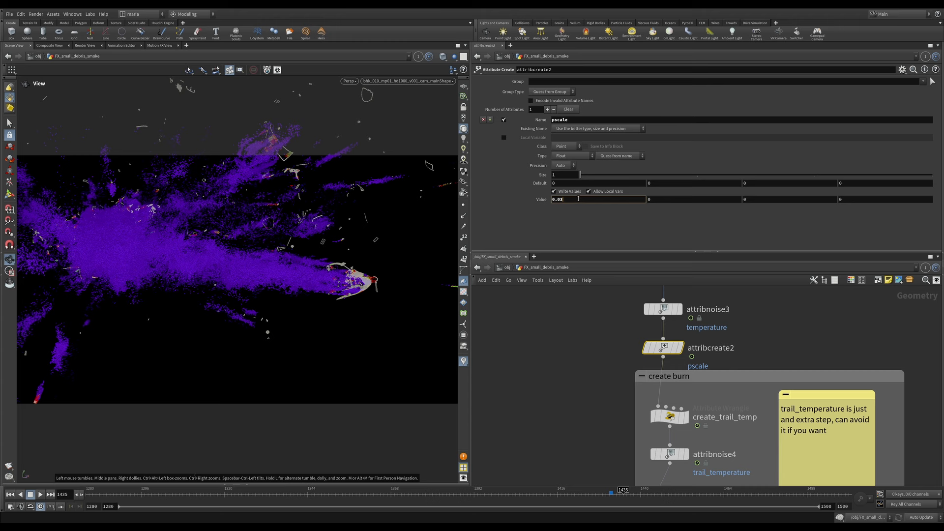
{"action": "key", "text": "Return"}
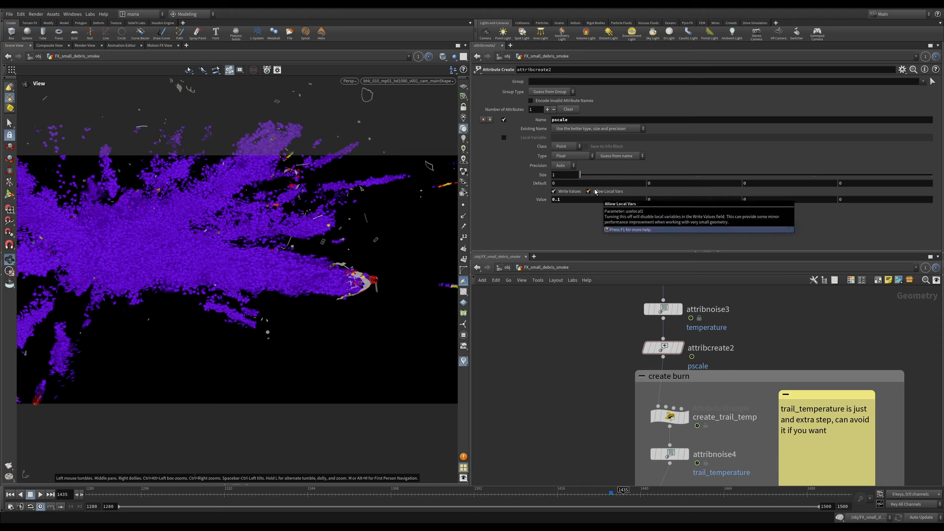
{"action": "key", "text": "ctrl+z"}
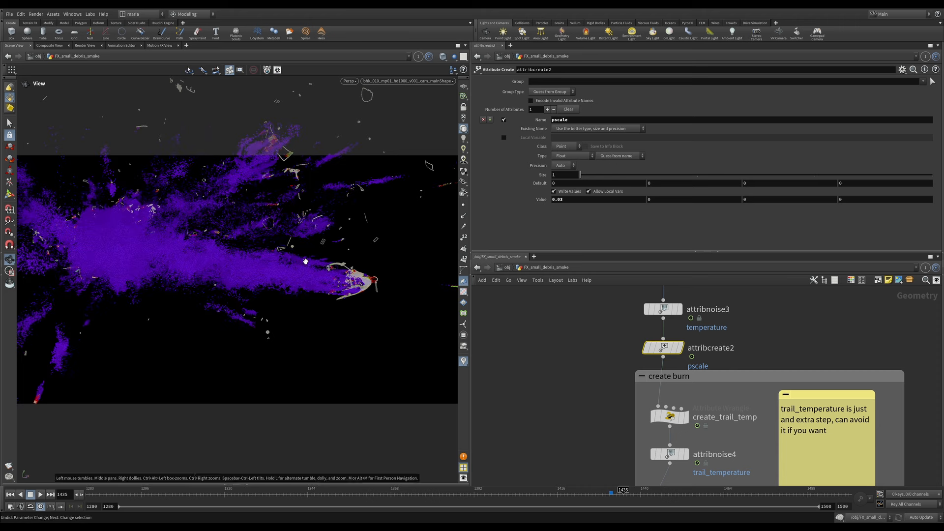
Display volumerasterizeattributes1 again to view the rasterized debris smoke source
{"action": "middle_click_drag", "start_coordinate": [575, 416], "coordinate": [550, 279]}
{"action": "middle_click_drag", "start_coordinate": [535, 397], "coordinate": [567, 274]}
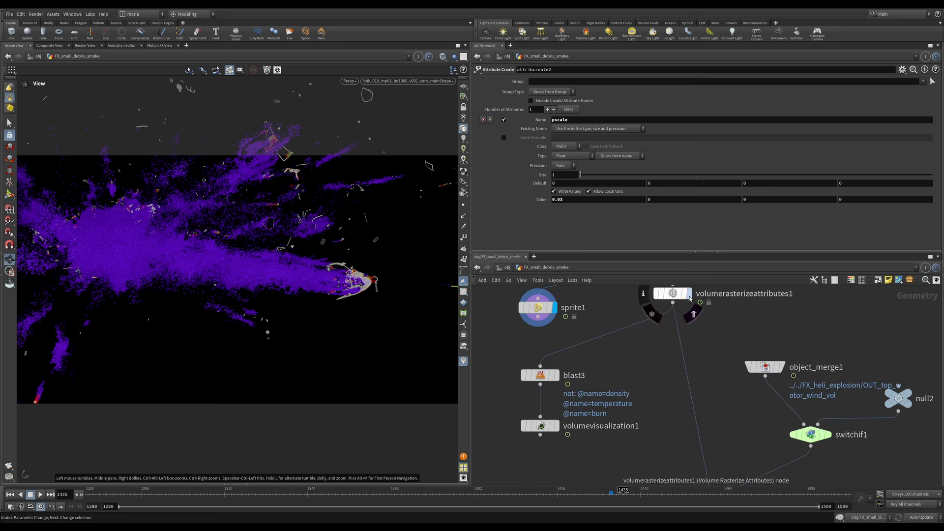
{"action": "left_click", "coordinate": [686, 294]}
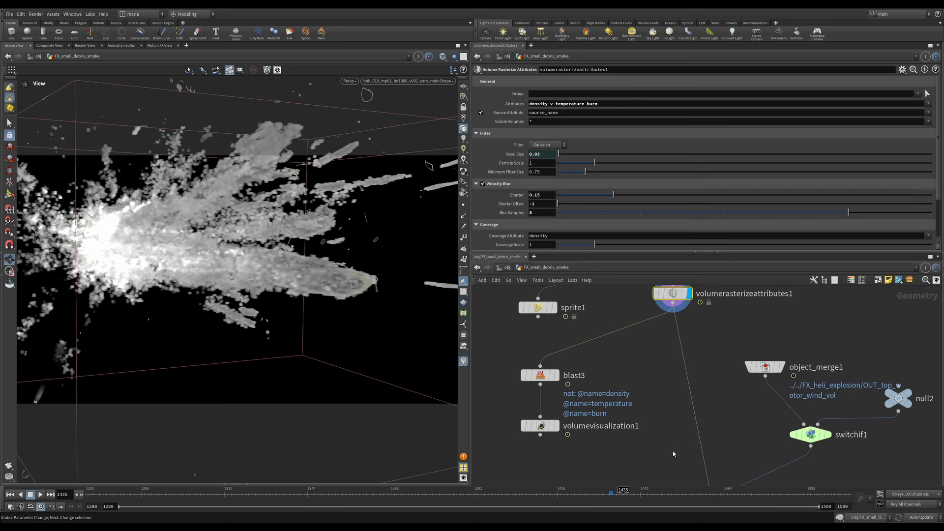
Display object_merge1 to inspect the imported rotor wind volume, and review the frame expression that drives switchif1
{"action": "middle_click_drag", "start_coordinate": [679, 444], "coordinate": [537, 389]}
{"action": "scroll", "coordinate": [558, 396], "scroll_direction": "down", "scroll_amount": 3}
{"action": "scroll", "coordinate": [558, 393], "scroll_direction": "down", "scroll_amount": 1}
{"action": "scroll", "coordinate": [537, 390], "scroll_direction": "up", "scroll_amount": 1}
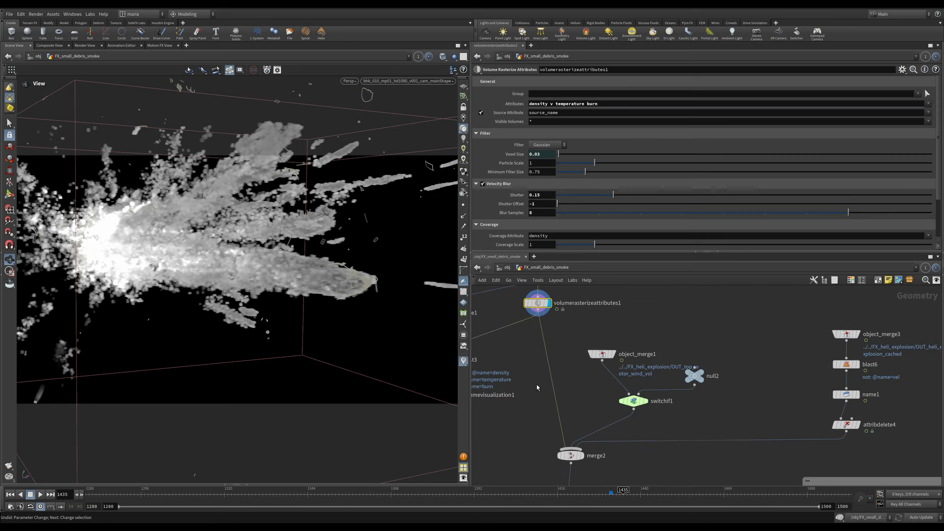
{"action": "scroll", "coordinate": [537, 390], "scroll_direction": "up", "scroll_amount": 1}
{"action": "scroll", "coordinate": [537, 388], "scroll_direction": "down", "scroll_amount": 1}
{"action": "left_click", "coordinate": [603, 358]}
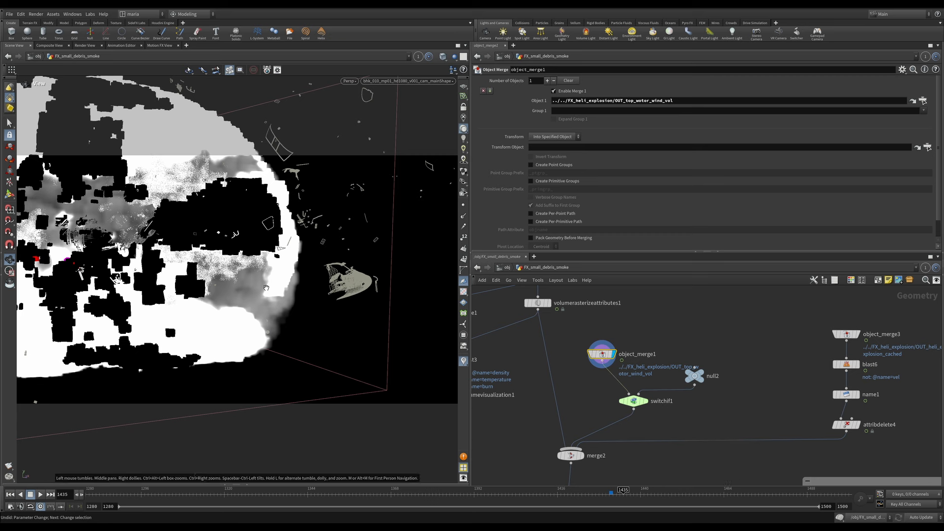
{"action": "left_click", "coordinate": [635, 402]}
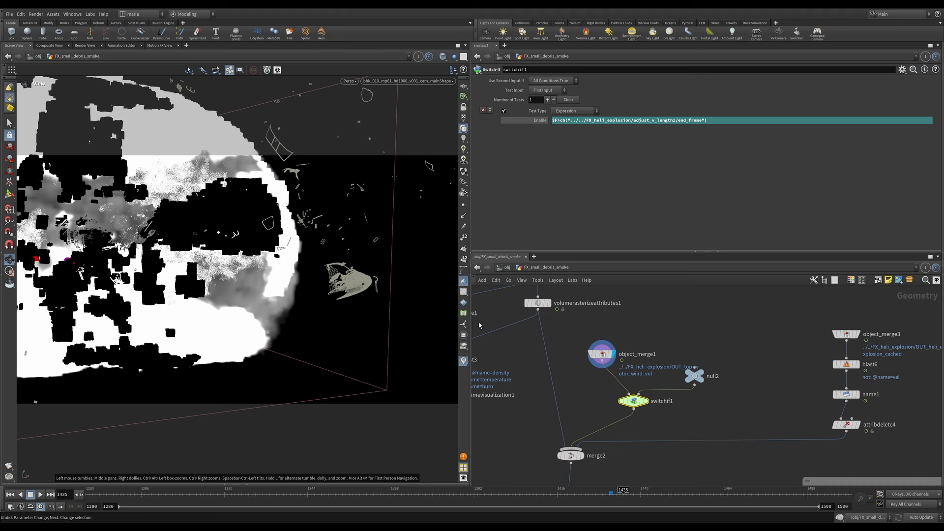
Display object_merge3 with the cached helicopter explosion, and blast6, which isolates its vel volume
{"action": "middle_click_drag", "start_coordinate": [786, 414], "coordinate": [746, 406]}
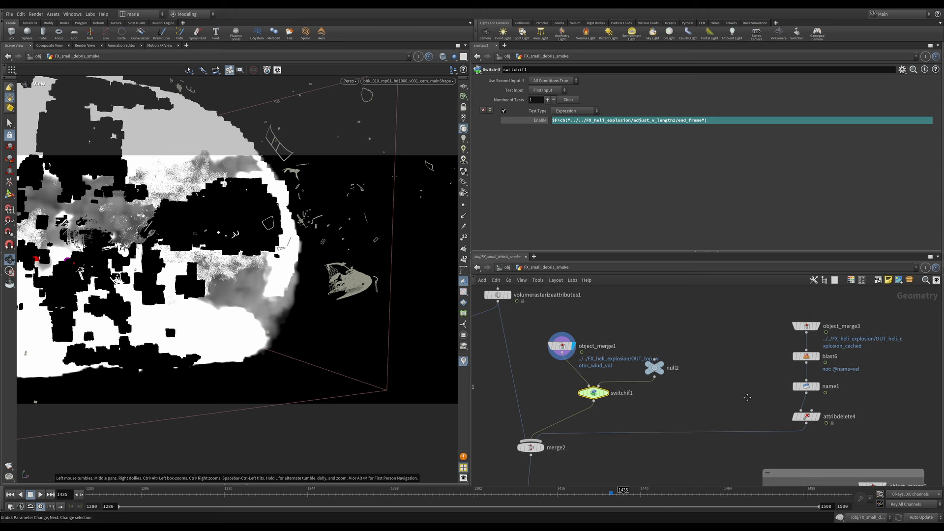
{"action": "left_click", "coordinate": [818, 326]}
{"action": "left_click", "coordinate": [805, 328]}
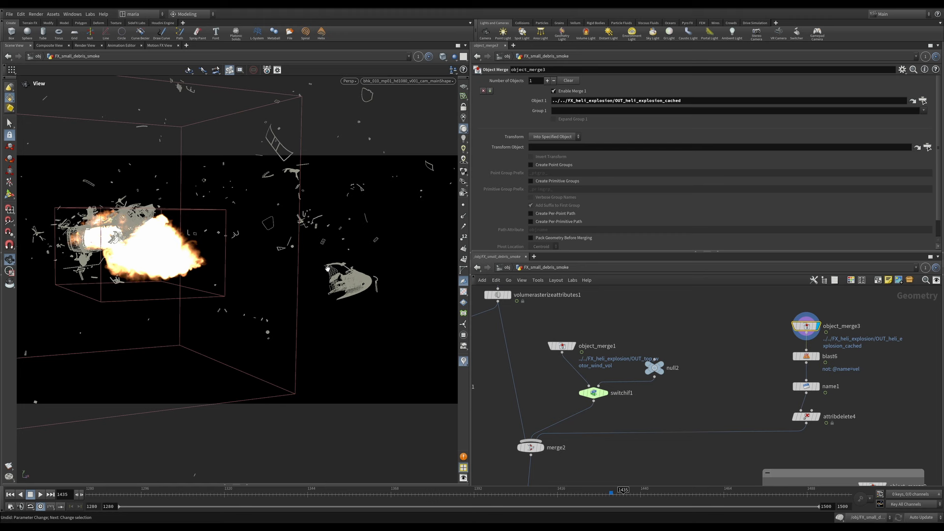
{"action": "mouse_move", "coordinate": [805, 329]}
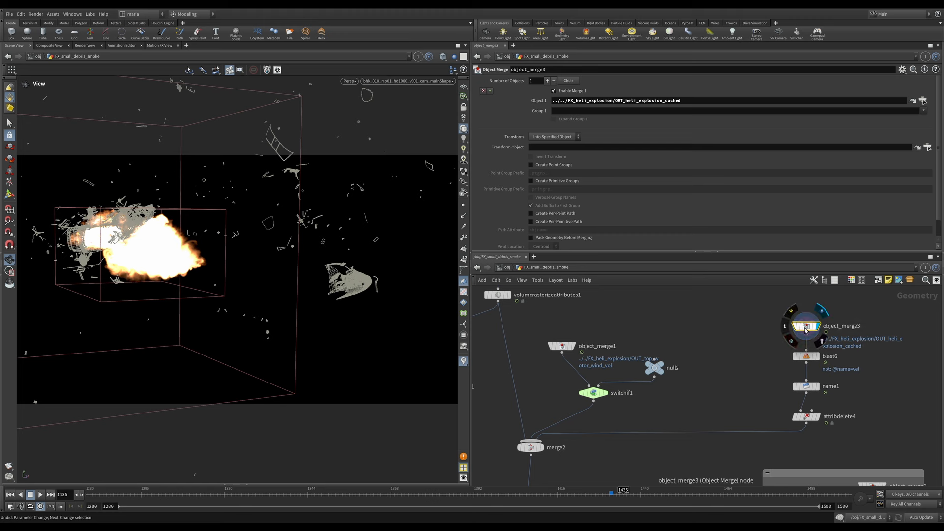
{"action": "left_click", "coordinate": [809, 357]}
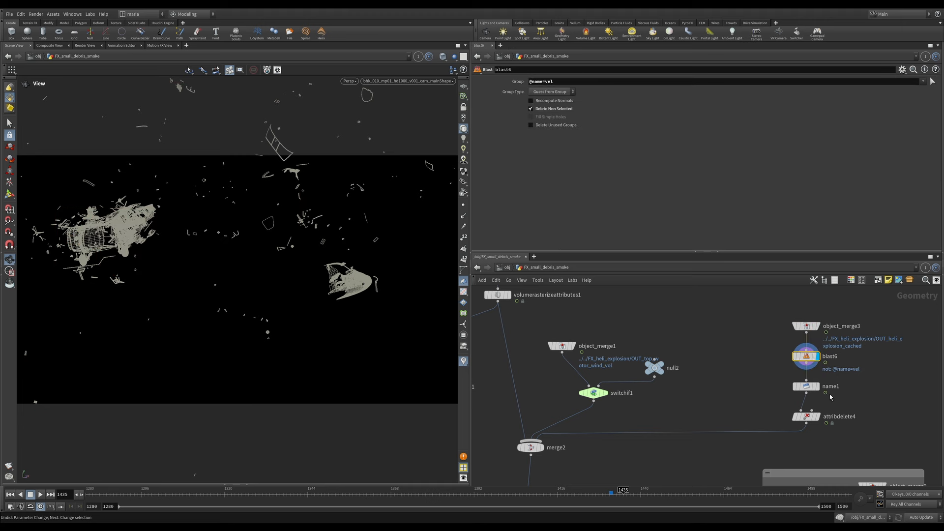
Display name1 and attribdelete4 to review the renaming of vel to explosion_vel and the attribute cleanup
{"action": "left_click", "coordinate": [806, 387]}
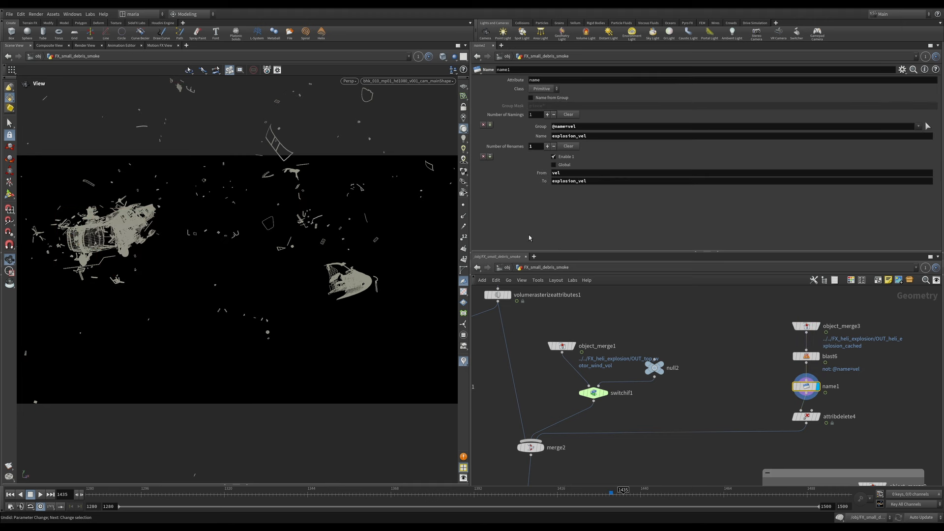
{"action": "left_click_drag", "start_coordinate": [595, 182], "coordinate": [552, 182]}
{"action": "left_click", "coordinate": [574, 200]}
{"action": "left_click", "coordinate": [825, 397]}
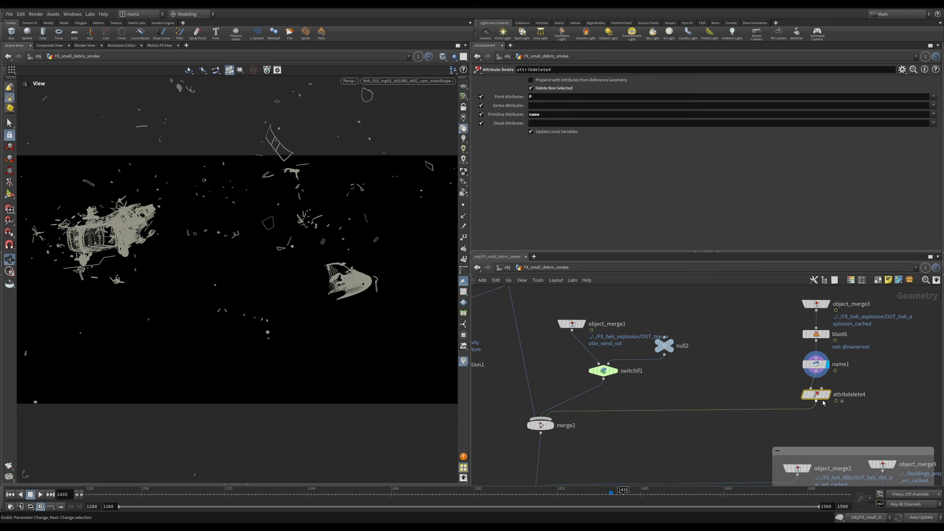
{"action": "left_click", "coordinate": [831, 380]}
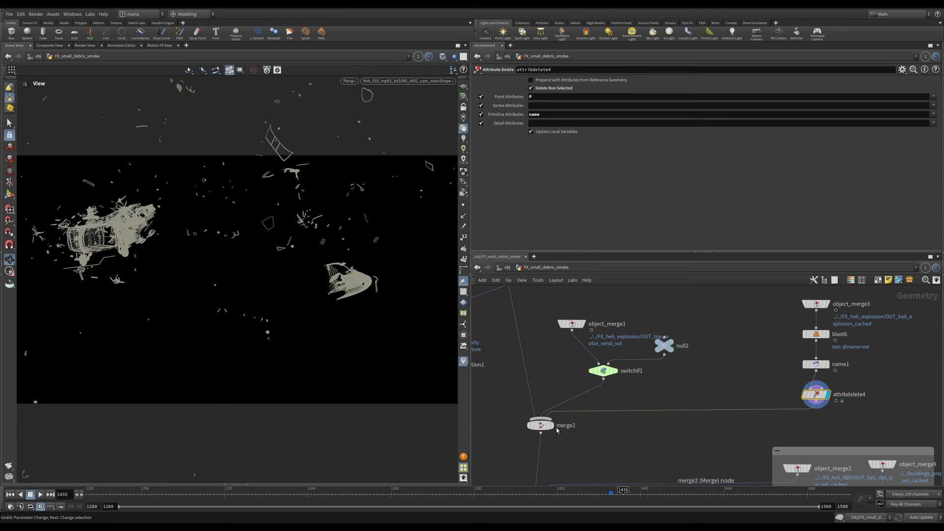
Display merge2 and examine its node info for the list of combined source volumes
{"action": "mouse_move", "coordinate": [541, 426]}
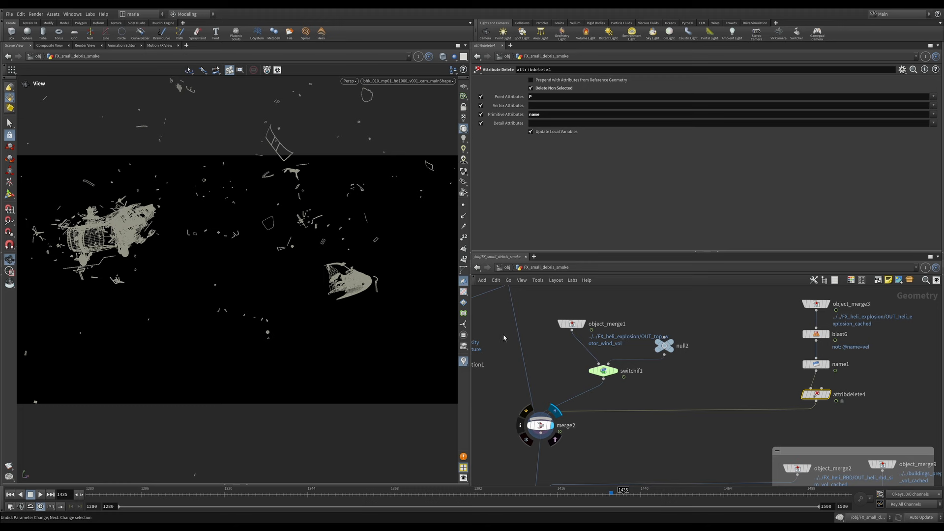
{"action": "left_click", "coordinate": [566, 425]}
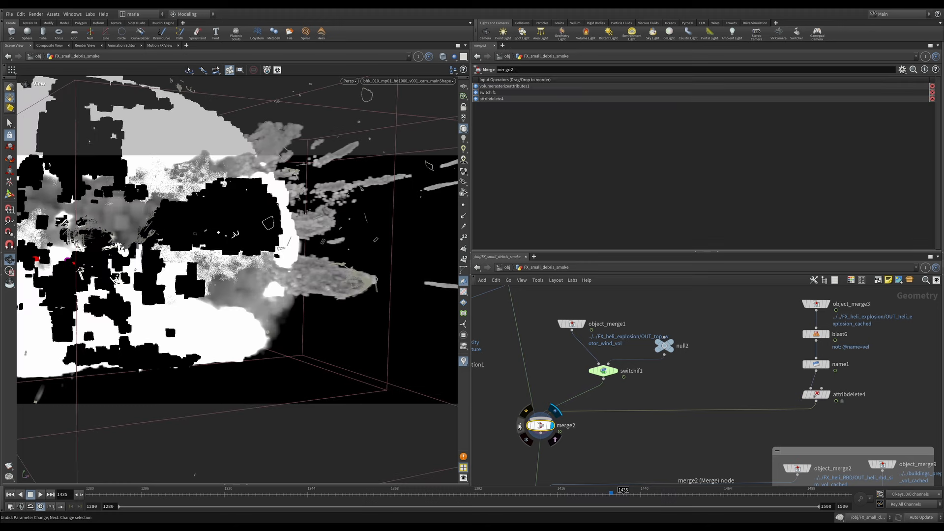
{"action": "left_click", "coordinate": [519, 426]}
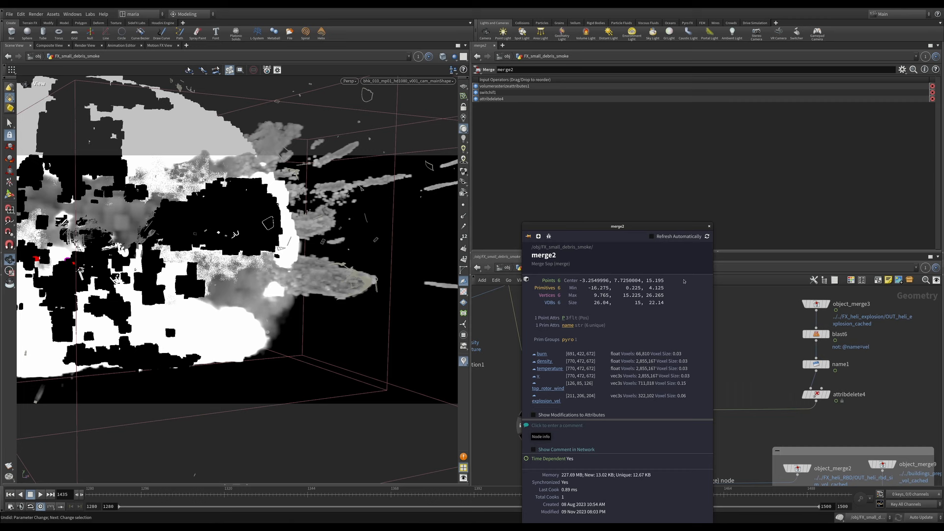
{"action": "left_click", "coordinate": [710, 227]}
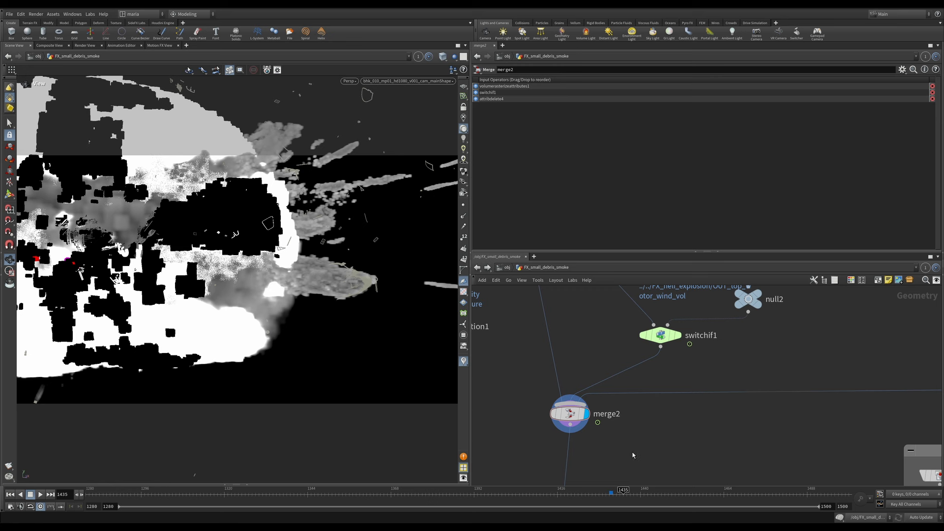
Switch the scene's update mode to Manual
{"action": "middle_click_drag", "start_coordinate": [630, 451], "coordinate": [632, 336]}
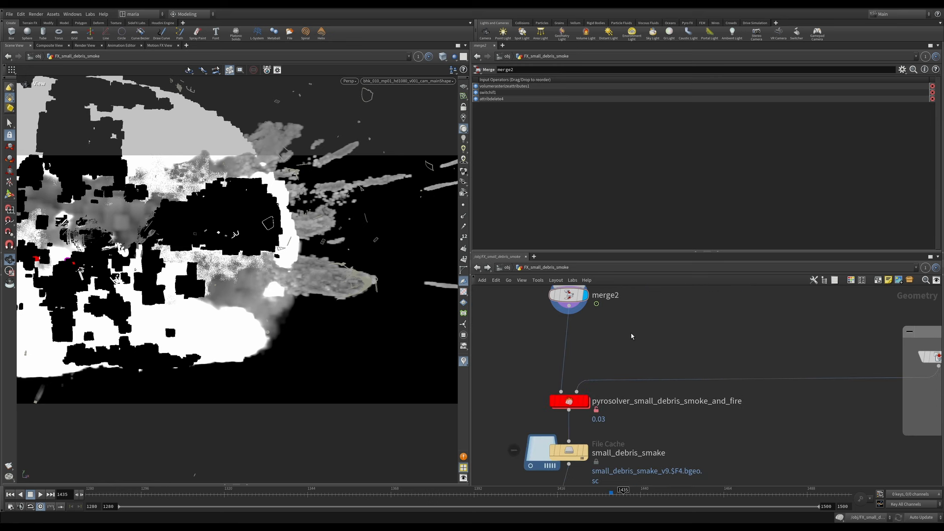
{"action": "left_click", "coordinate": [921, 517]}
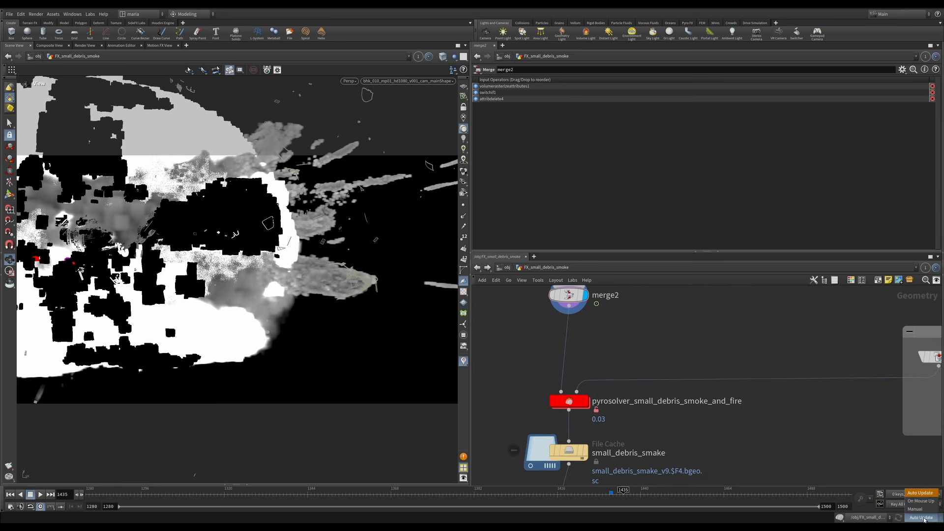
{"action": "left_click", "coordinate": [919, 516]}
Open the setup parameters of pyrosolver_small_debris_smoke_and_fire to review its voxel size and simulation substeps
{"action": "middle_click_drag", "start_coordinate": [634, 421], "coordinate": [620, 425]}
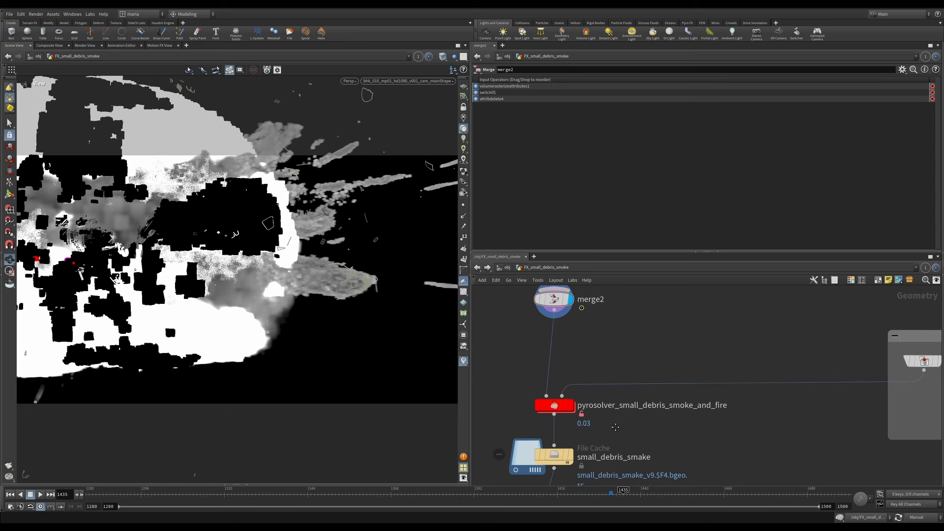
{"action": "left_click", "coordinate": [554, 404]}
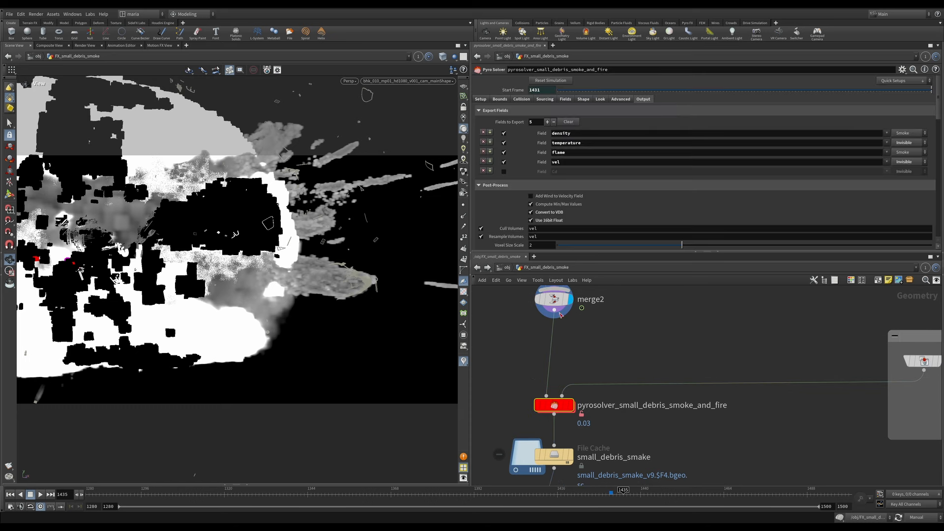
{"action": "left_click", "coordinate": [480, 99]}
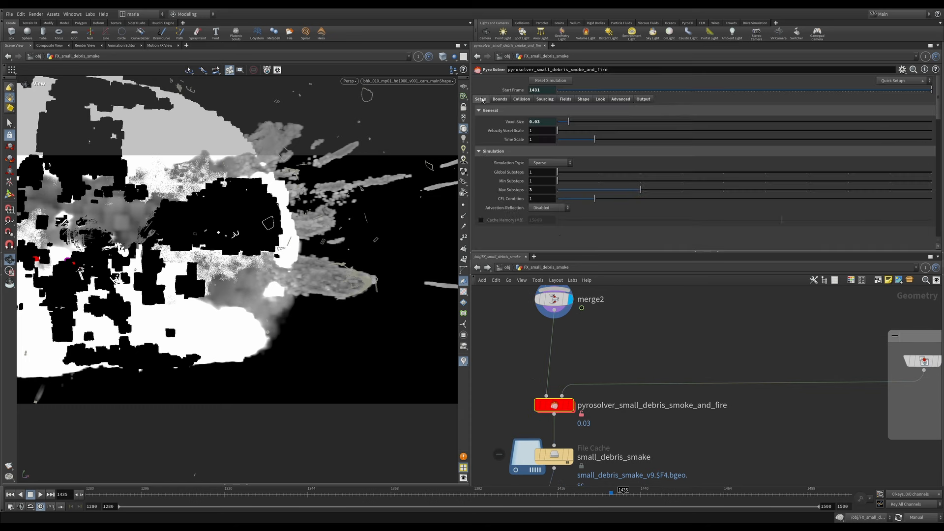
Reveal the solver's Voxel Size expression and inspect the referenced volumerasterizeattributes1 node before returning to pyrosolver_small_debris_smoke_and_fire
{"action": "left_click", "coordinate": [517, 123]}
{"action": "middle_click_drag", "start_coordinate": [636, 294], "coordinate": [639, 391]}
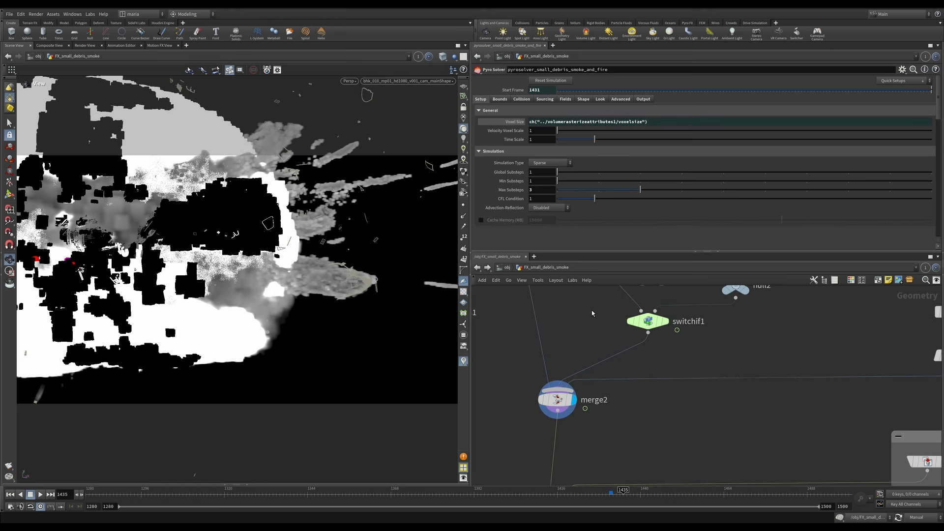
{"action": "middle_click_drag", "start_coordinate": [592, 314], "coordinate": [609, 412]}
{"action": "middle_click_drag", "start_coordinate": [567, 339], "coordinate": [577, 423]}
{"action": "left_click_drag", "start_coordinate": [573, 392], "coordinate": [525, 360]}
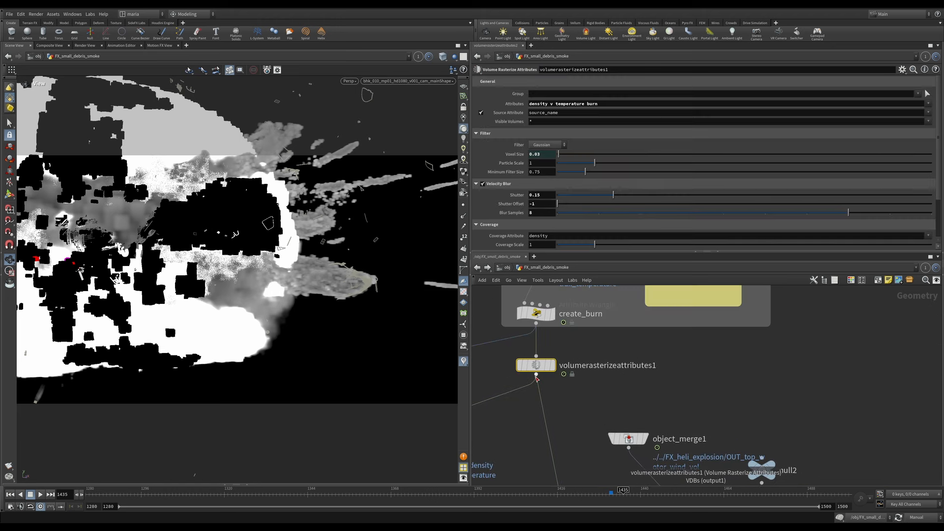
{"action": "middle_click_drag", "start_coordinate": [561, 418], "coordinate": [539, 316]}
{"action": "middle_click_drag", "start_coordinate": [534, 422], "coordinate": [538, 323]}
{"action": "left_click_drag", "start_coordinate": [517, 340], "coordinate": [639, 388]}
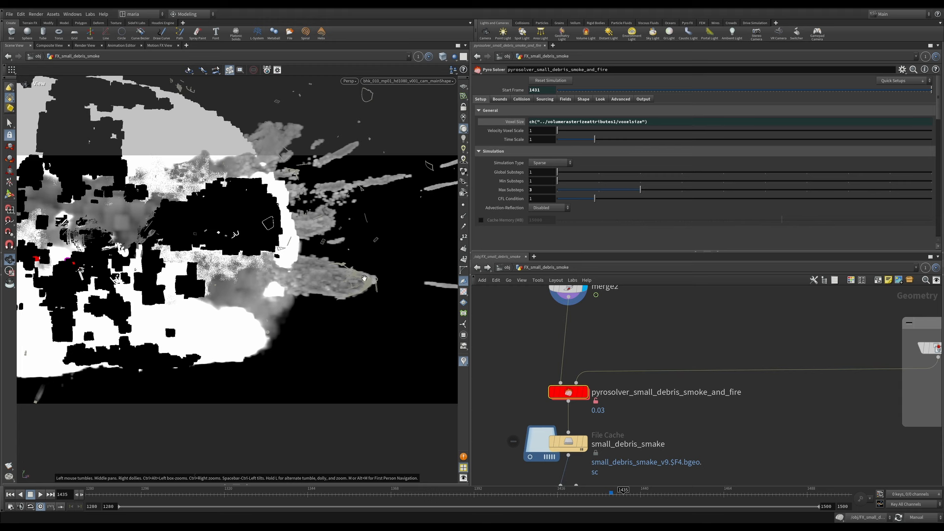
Display vdbclip1 and cook the view by switching the update mode to Auto Update, and set it back to Manual
{"action": "middle_click_drag", "start_coordinate": [526, 410], "coordinate": [526, 313]}
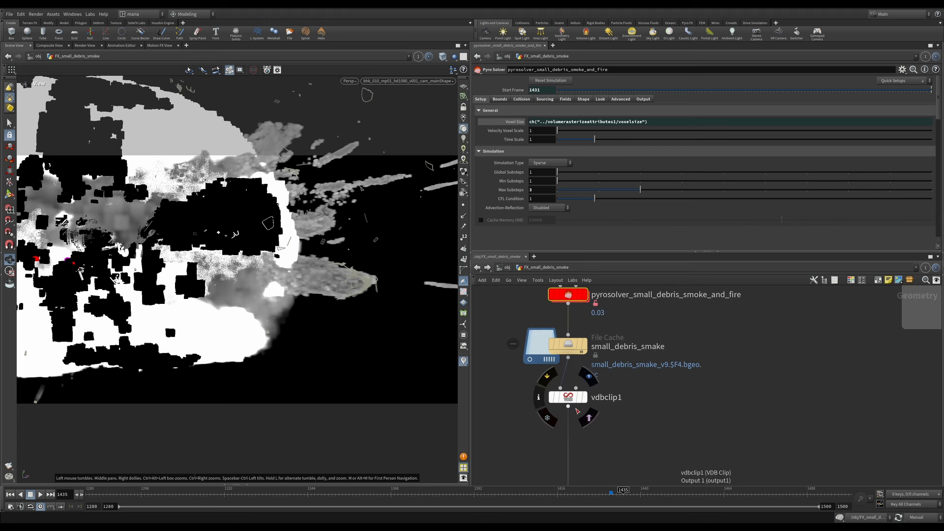
{"action": "left_click", "coordinate": [583, 397]}
{"action": "left_click", "coordinate": [569, 398]}
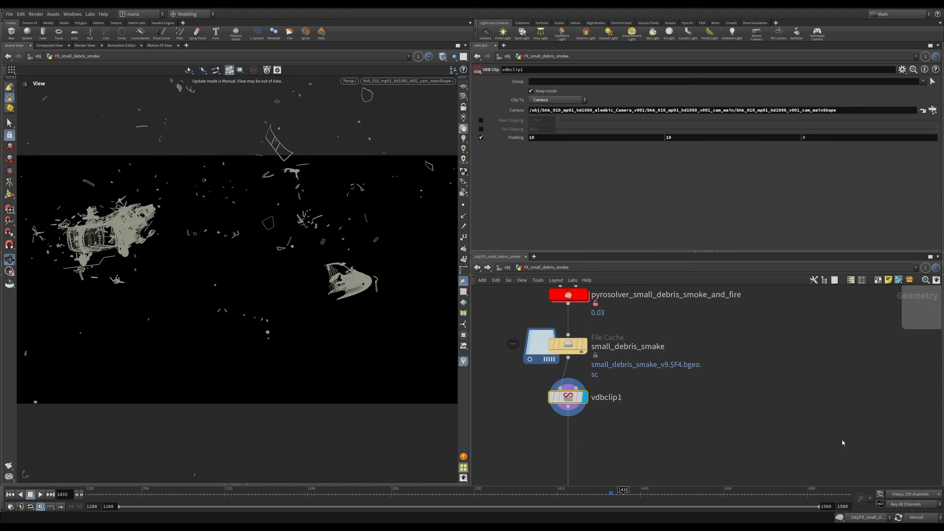
{"action": "left_click", "coordinate": [917, 518]}
{"action": "left_click", "coordinate": [917, 494]}
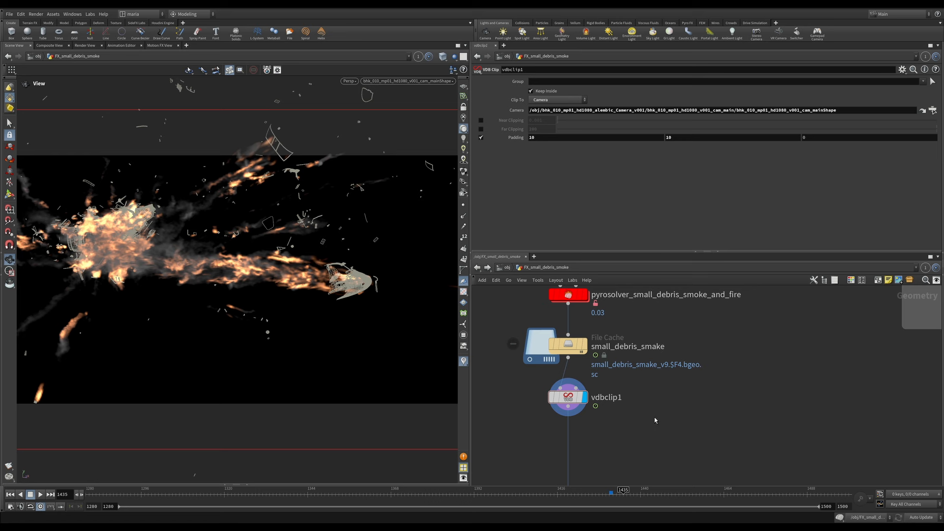
{"action": "left_click", "coordinate": [920, 517]}
{"action": "left_click", "coordinate": [919, 511]}
Open the collision parameters of pyrosolver_small_debris_smoke_and_fire to review the source collision and ground plane settings
{"action": "middle_click_drag", "start_coordinate": [633, 349], "coordinate": [624, 400]}
{"action": "left_click", "coordinate": [560, 345]}
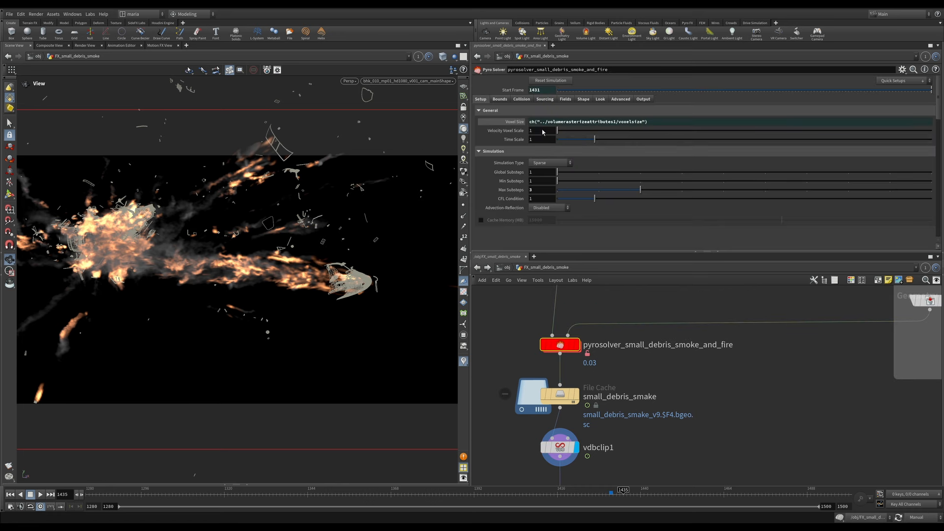
{"action": "left_click", "coordinate": [521, 99]}
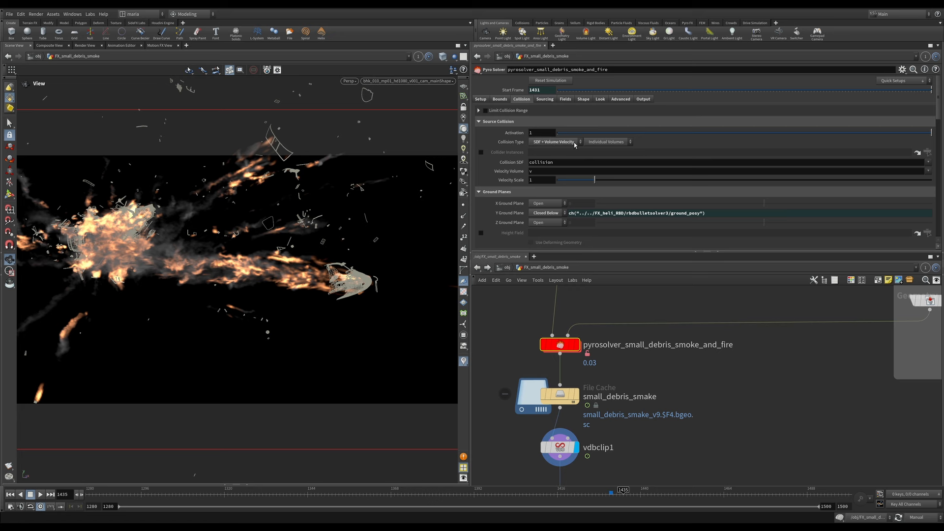
Display the object_merge2 collision input and select the OUT_buildings null to review the collider sources
{"action": "middle_click_drag", "start_coordinate": [694, 357], "coordinate": [485, 380]}
{"action": "scroll", "coordinate": [657, 360], "scroll_direction": "up", "scroll_amount": 2}
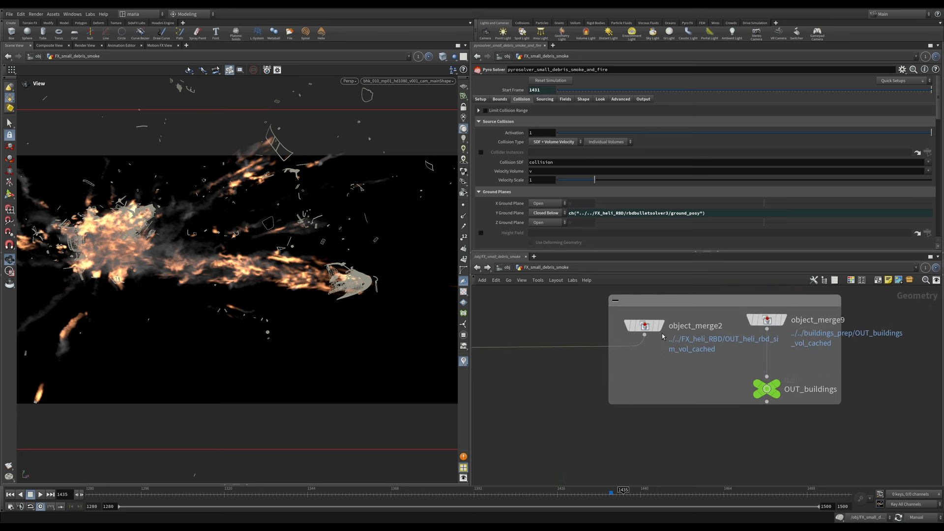
{"action": "mouse_move", "coordinate": [662, 325]}
{"action": "left_click", "coordinate": [666, 303]}
{"action": "left_click", "coordinate": [648, 325]}
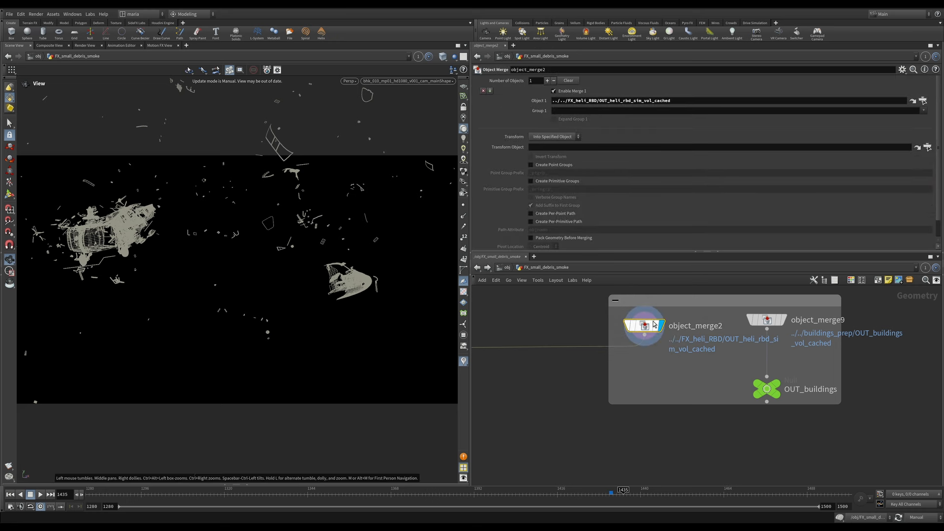
{"action": "mouse_move", "coordinate": [646, 325]}
{"action": "left_click", "coordinate": [759, 396]}
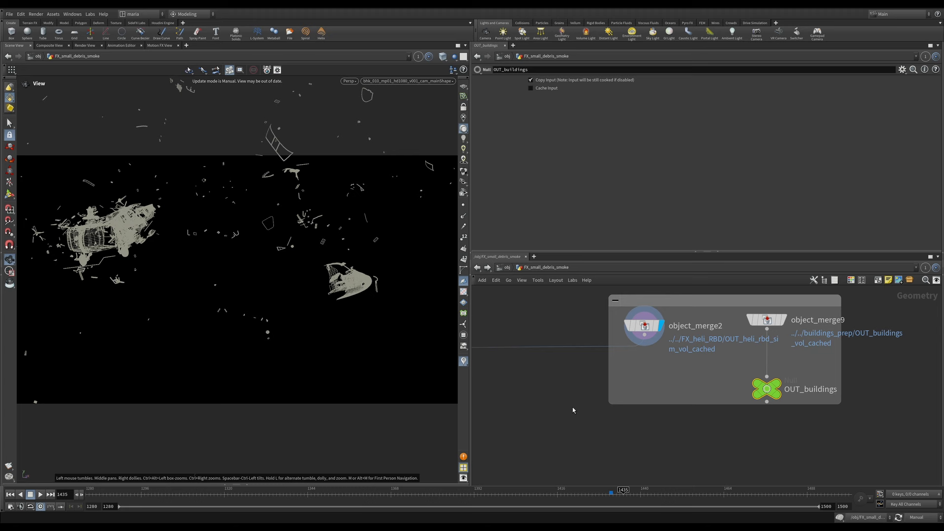
Enter the pyro solver's dopnet1 to examine the collider_buildings static object, and return to the FX_small_debris_smoke network
{"action": "middle_click_drag", "start_coordinate": [623, 393], "coordinate": [785, 354]}
{"action": "scroll", "coordinate": [856, 358], "scroll_direction": "down", "scroll_amount": 2}
{"action": "middle_click_drag", "start_coordinate": [877, 368], "coordinate": [919, 365]}
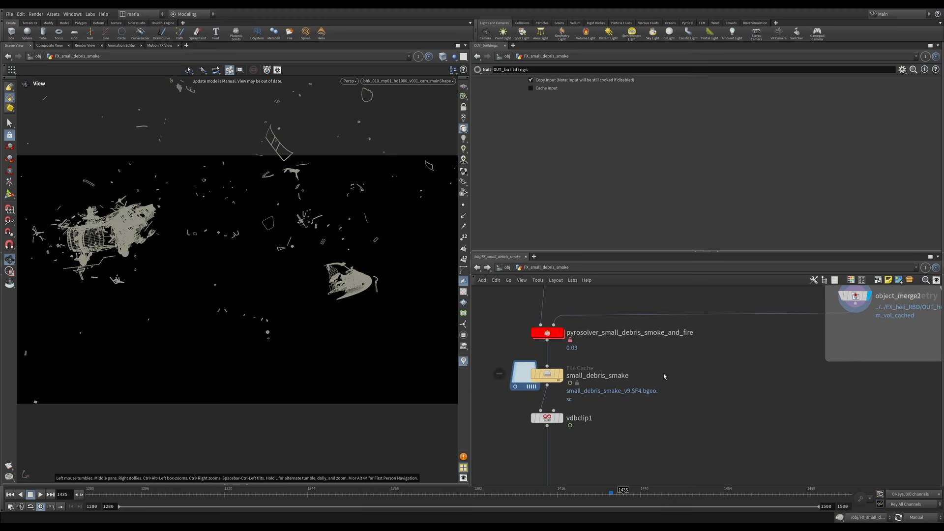
{"action": "double_click", "coordinate": [547, 333]}
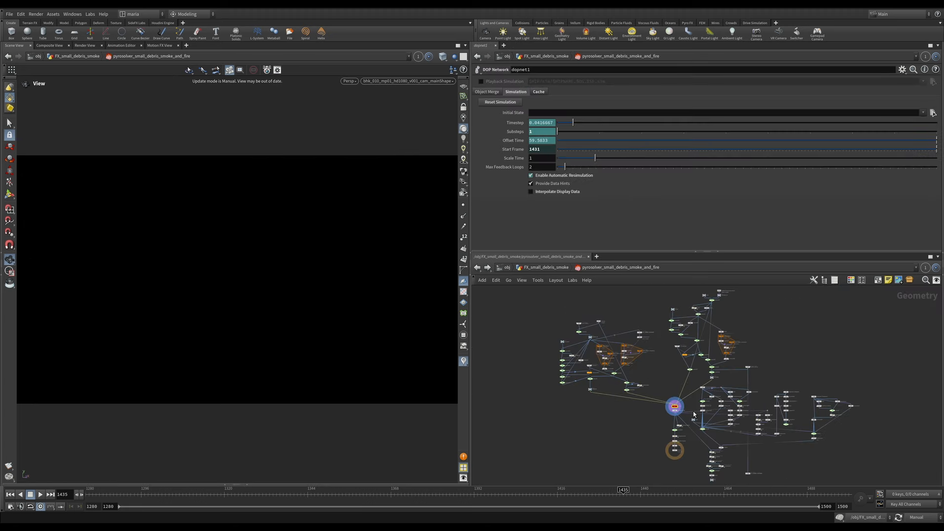
{"action": "double_click", "coordinate": [673, 407]}
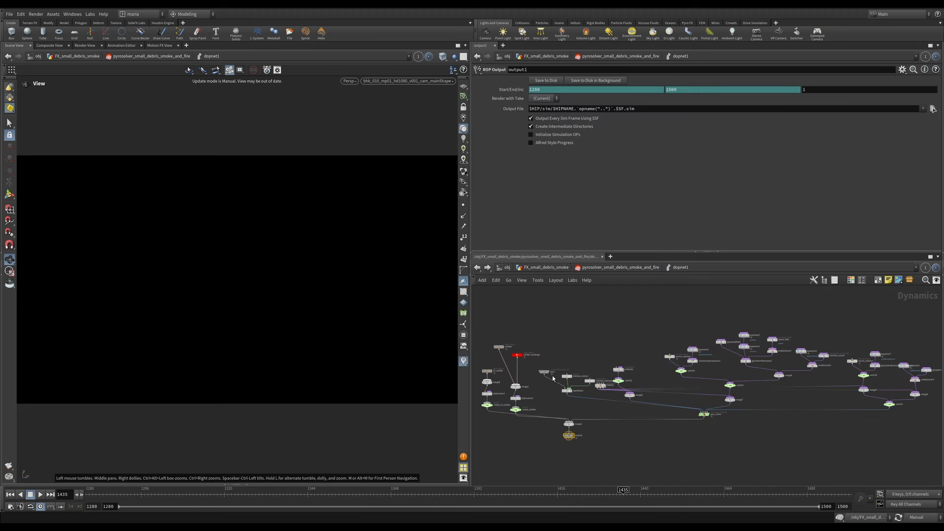
{"action": "scroll", "coordinate": [553, 378], "scroll_direction": "up", "scroll_amount": 5}
{"action": "left_click", "coordinate": [563, 364]}
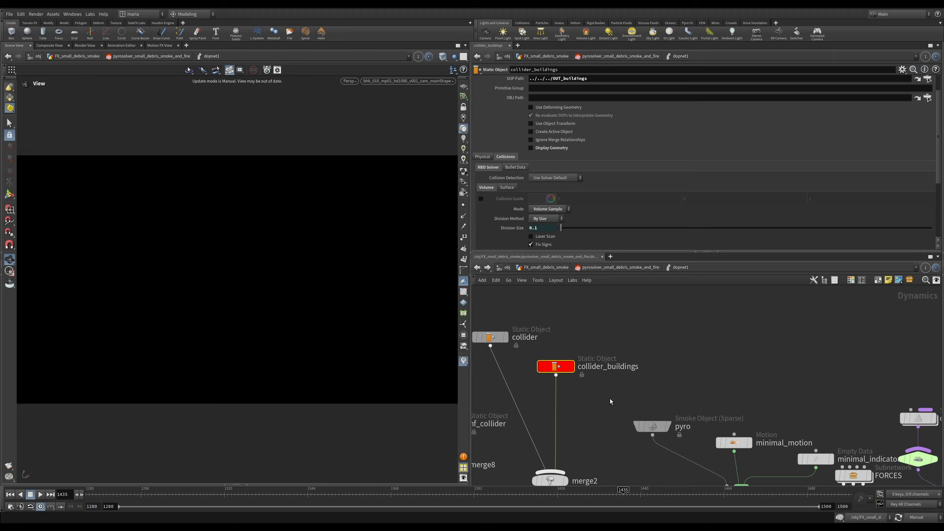
{"action": "key", "text": "u"}
{"action": "key", "text": "u"}
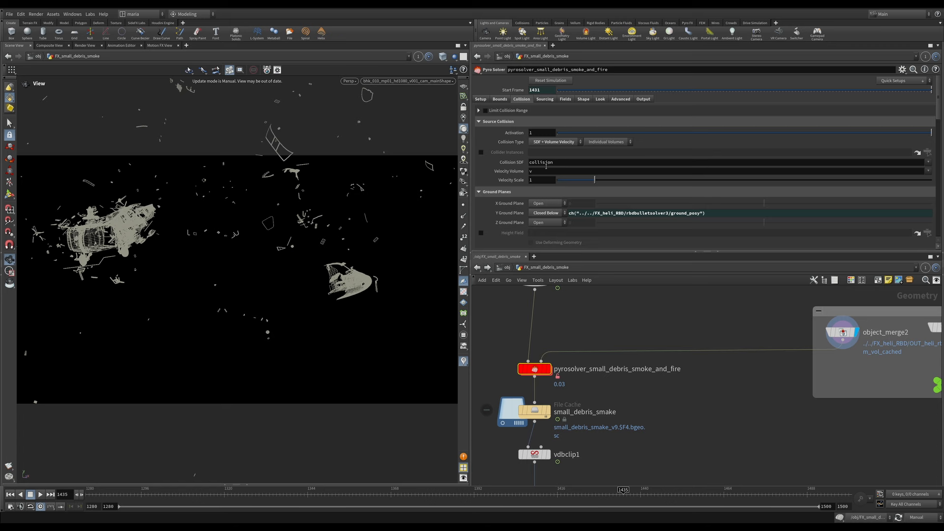
Open the solver's sourcing parameters in an enlarged parameter area and review the density, temperature, flame and vel sources
{"action": "left_click", "coordinate": [543, 99]}
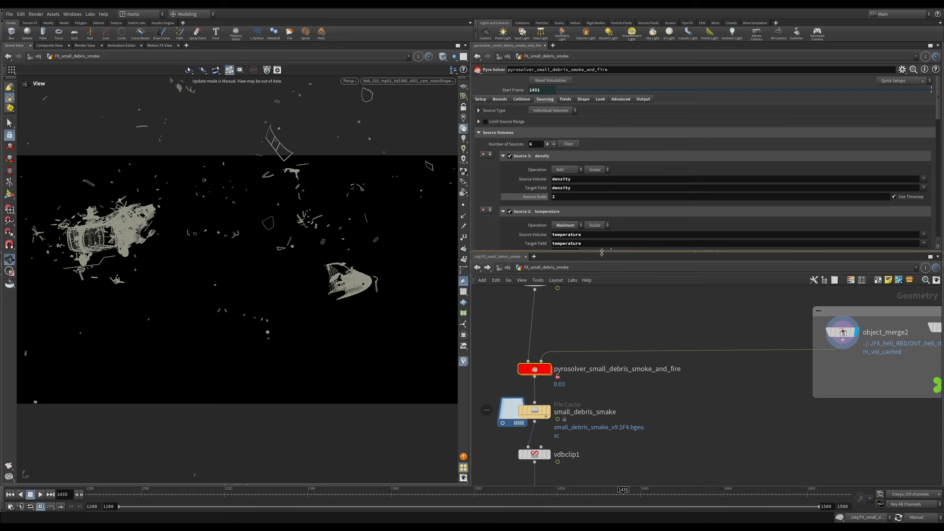
{"action": "left_click_drag", "start_coordinate": [602, 255], "coordinate": [606, 291]}
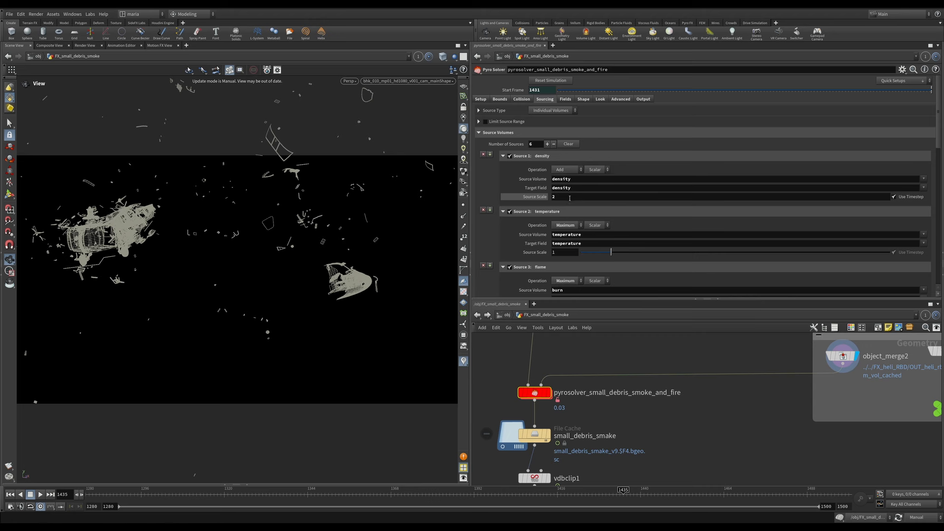
{"action": "scroll", "coordinate": [569, 198], "scroll_direction": "down", "scroll_amount": 3}
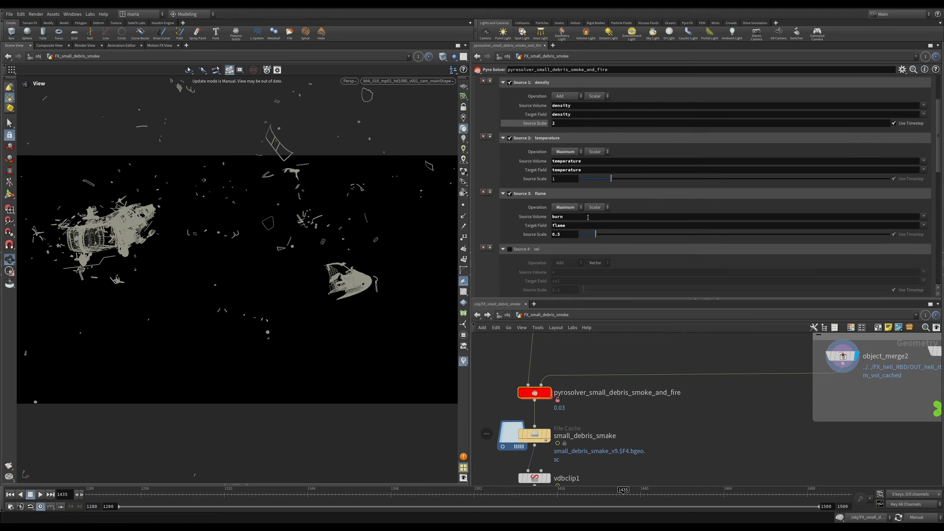
{"action": "scroll", "coordinate": [588, 218], "scroll_direction": "down", "scroll_amount": 2}
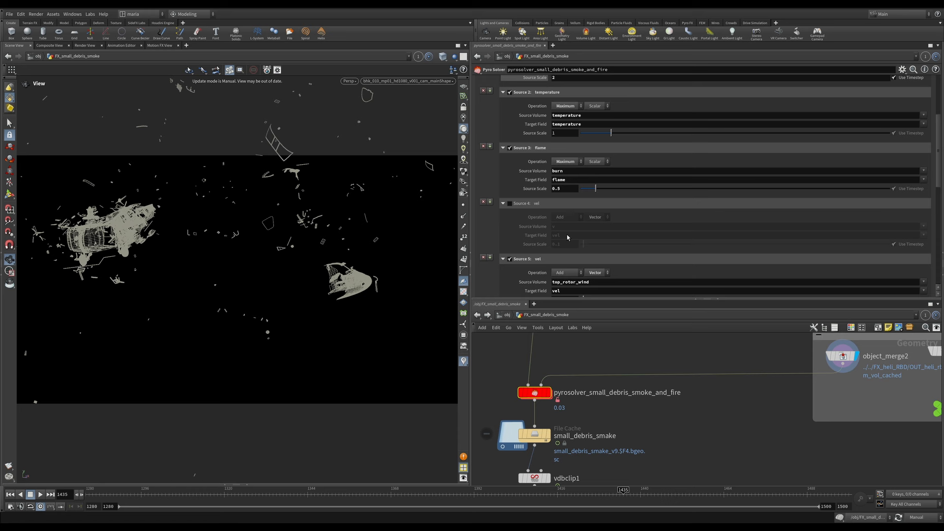
{"action": "scroll", "coordinate": [550, 212], "scroll_direction": "down", "scroll_amount": 3}
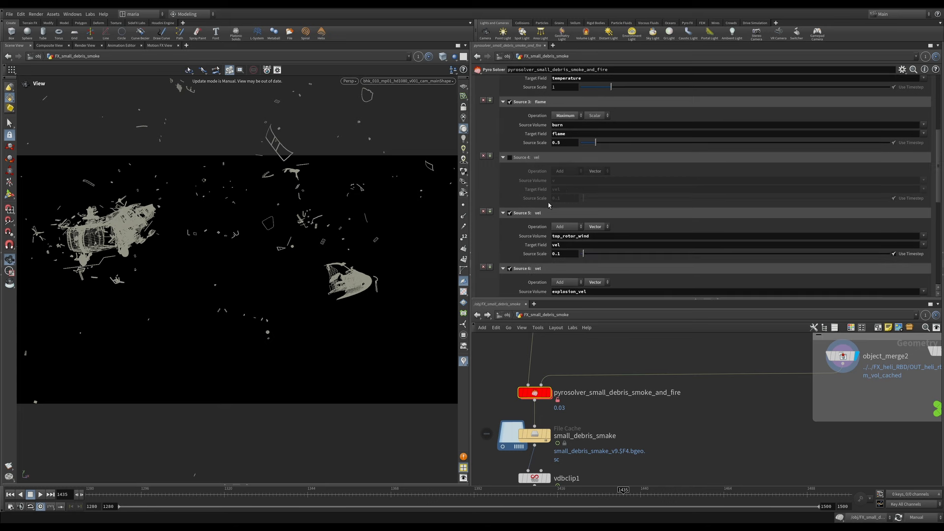
Reveal the Source Scale expression of the explosion_vel source to review how it fades from the start frame
{"action": "scroll", "coordinate": [576, 237], "scroll_direction": "down", "scroll_amount": 2}
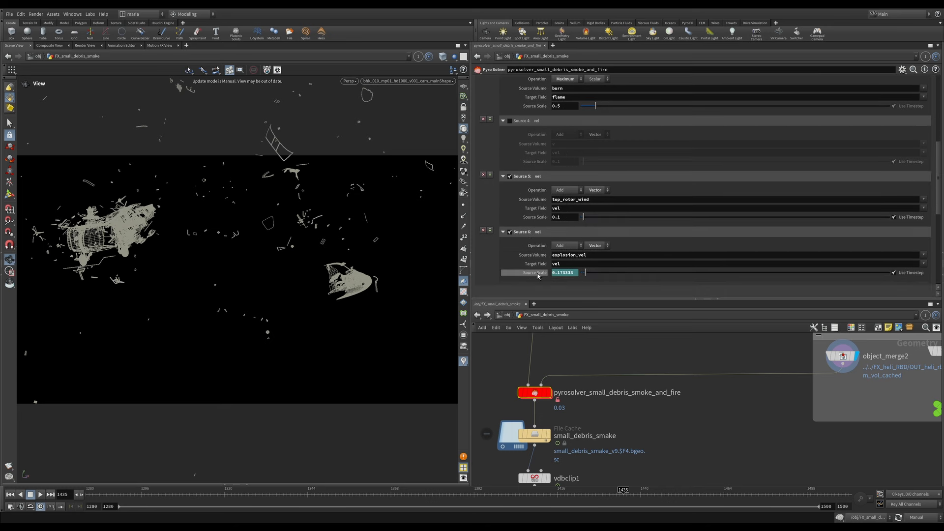
{"action": "type", "text": "0.2*fit($F, ch(\"startframe\"), ch(\"startframe\")+30, 1, 0)"}
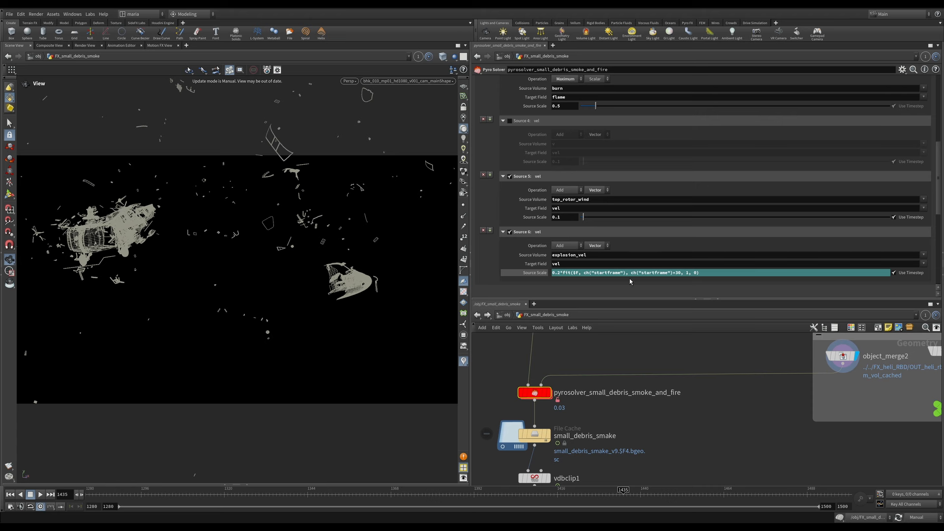
{"action": "scroll", "coordinate": [558, 188], "scroll_direction": "up", "scroll_amount": 6}
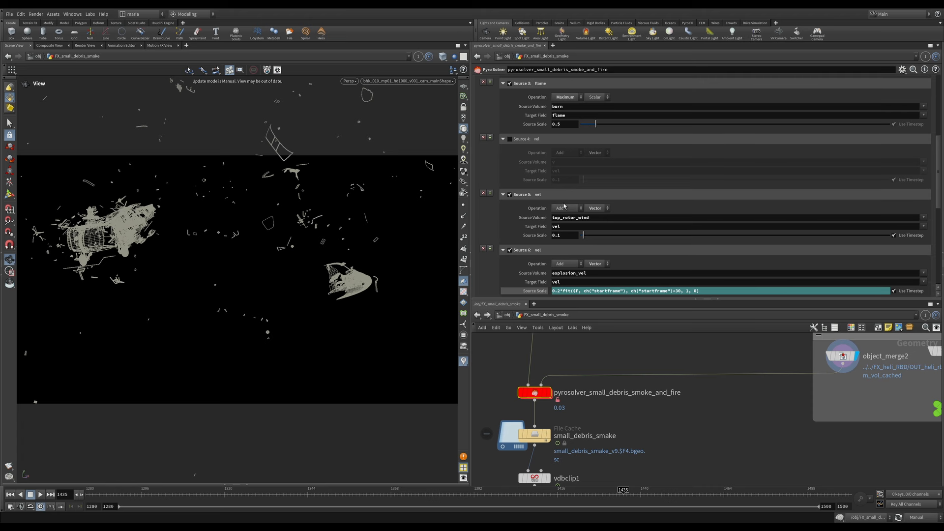
{"action": "scroll", "coordinate": [558, 188], "scroll_direction": "up", "scroll_amount": 3}
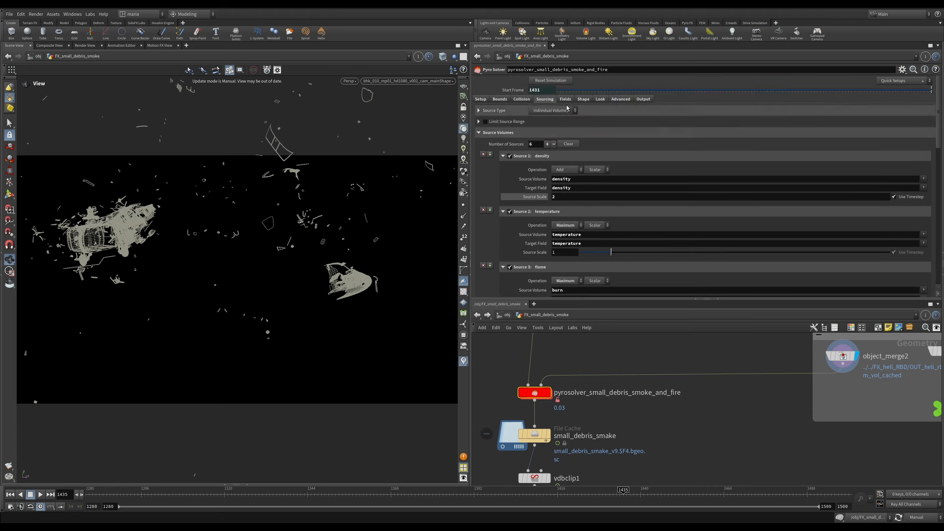
Open the solver's field parameters and review the density dissipation, emission from flame, temperature cooling and flame lifespan settings
{"action": "left_click", "coordinate": [566, 99]}
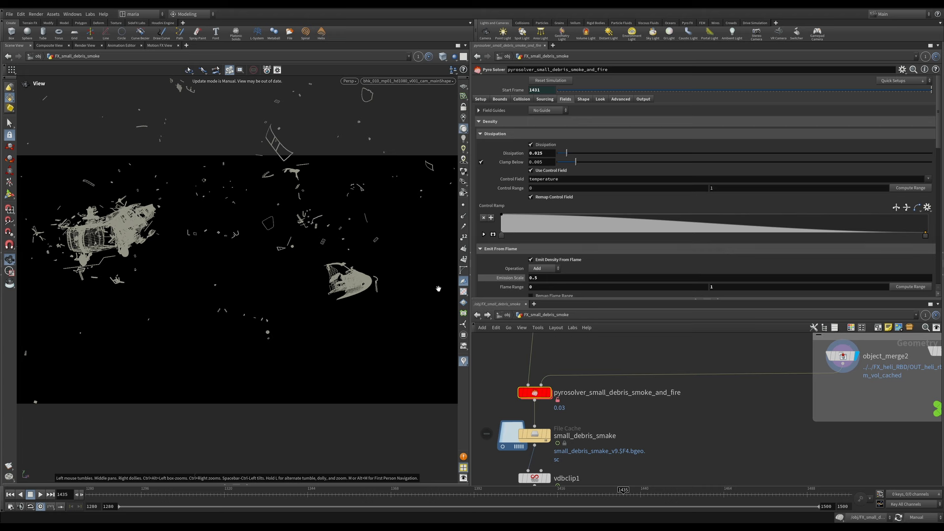
{"action": "scroll", "coordinate": [609, 196], "scroll_direction": "down", "scroll_amount": 1}
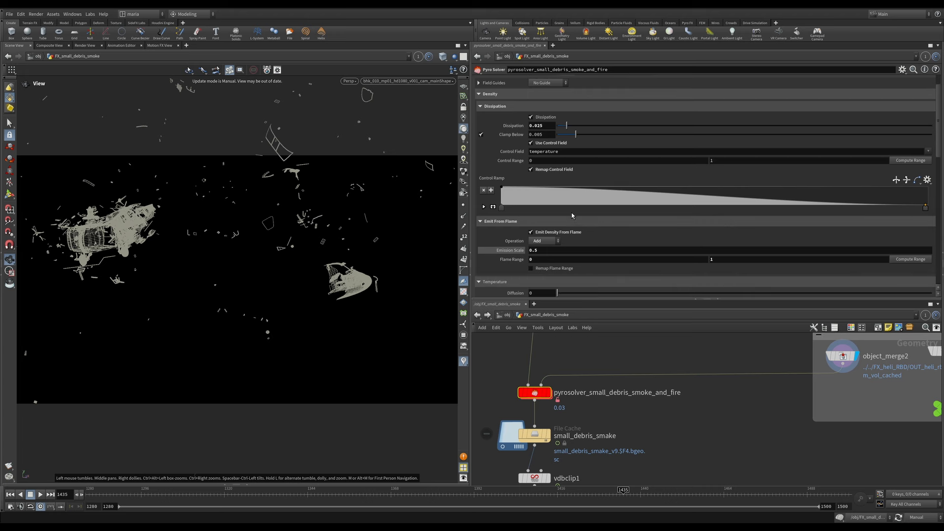
{"action": "scroll", "coordinate": [571, 214], "scroll_direction": "down", "scroll_amount": 1}
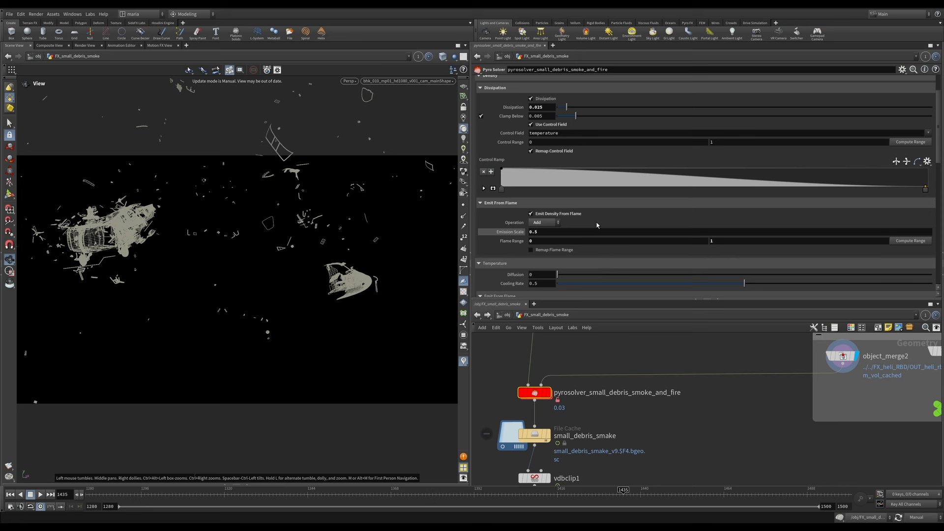
{"action": "scroll", "coordinate": [592, 233], "scroll_direction": "down", "scroll_amount": 3}
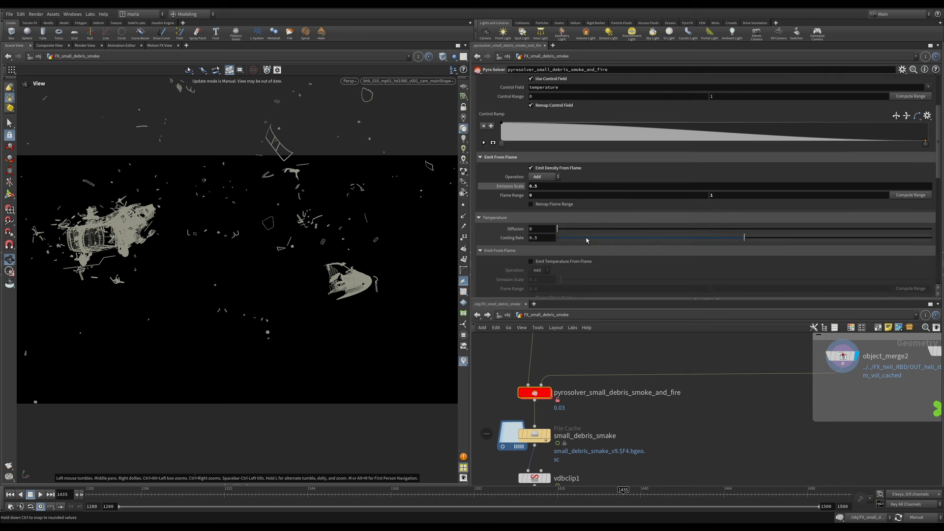
{"action": "scroll", "coordinate": [587, 241], "scroll_direction": "down", "scroll_amount": 2}
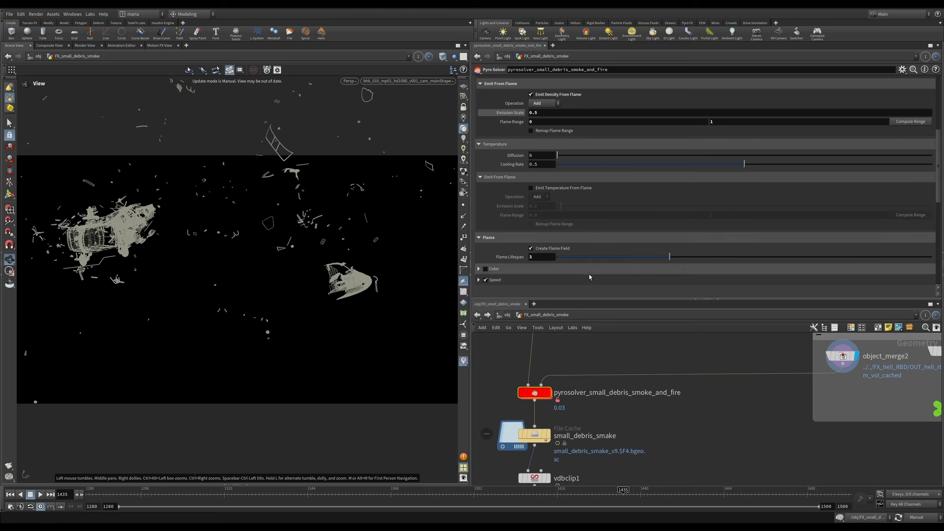
{"action": "scroll", "coordinate": [594, 200], "scroll_direction": "up", "scroll_amount": 7}
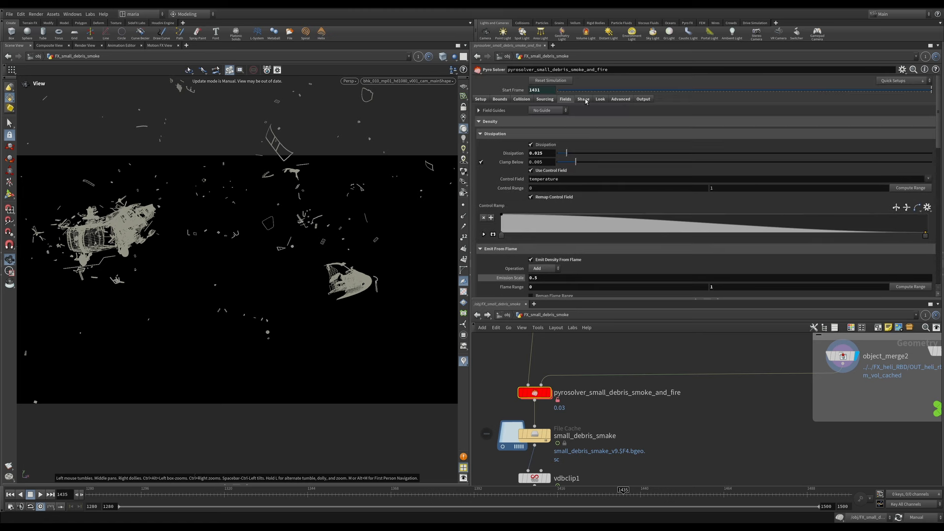
Open the solver's shape parameters and review the buoyancy, gravity and disturbance settings, including the disturbance expression and control field
{"action": "left_click", "coordinate": [583, 100]}
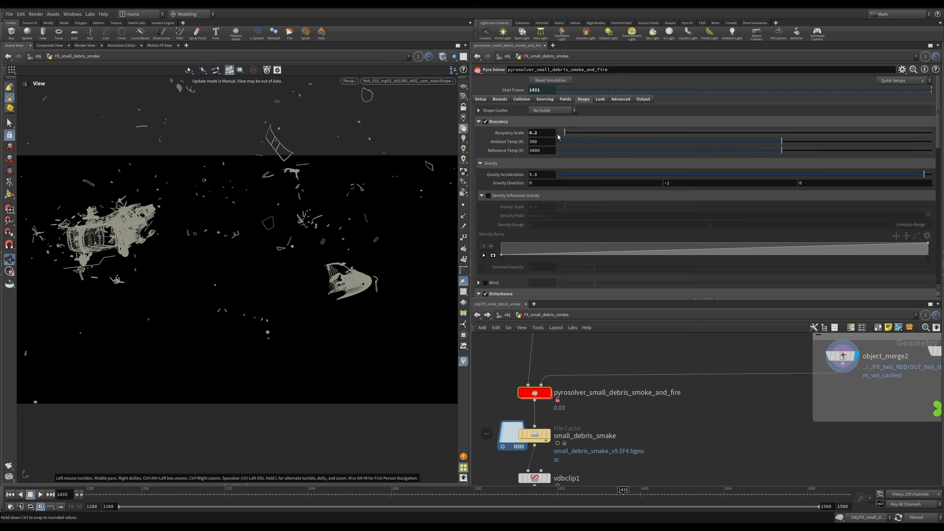
{"action": "scroll", "coordinate": [564, 207], "scroll_direction": "down", "scroll_amount": 4}
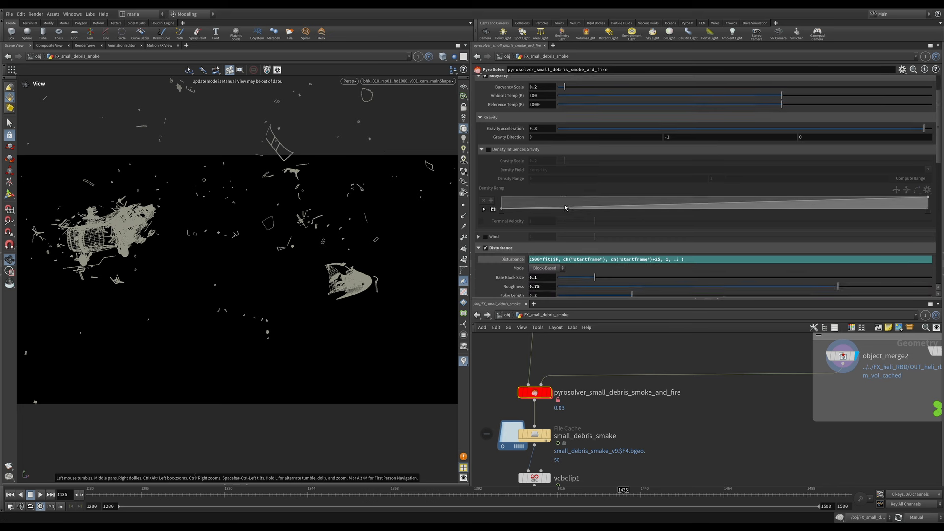
{"action": "scroll", "coordinate": [547, 212], "scroll_direction": "down", "scroll_amount": 1}
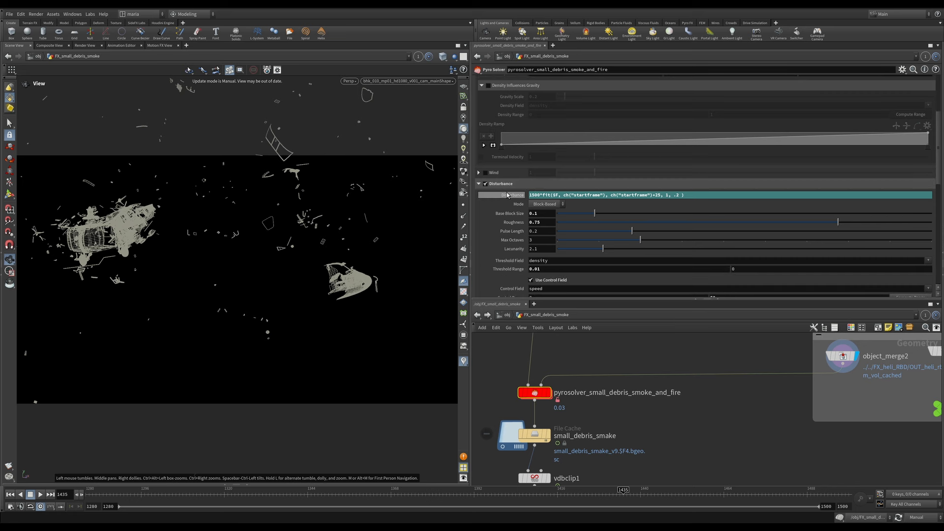
{"action": "scroll", "coordinate": [536, 182], "scroll_direction": "down", "scroll_amount": 1}
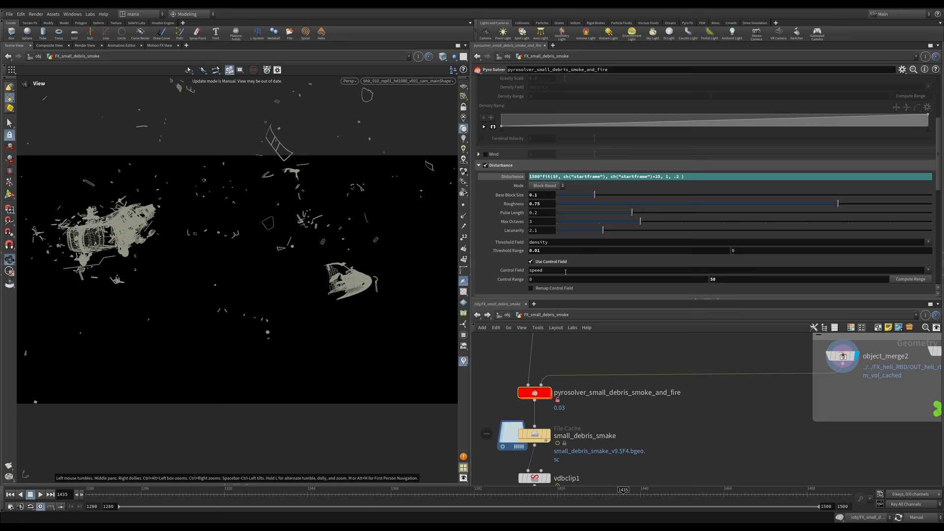
Review the pyro solver's turbulence and shredding settings, and open its output parameters to examine the export fields and post-process options
{"action": "scroll", "coordinate": [566, 272], "scroll_direction": "down", "scroll_amount": 5}
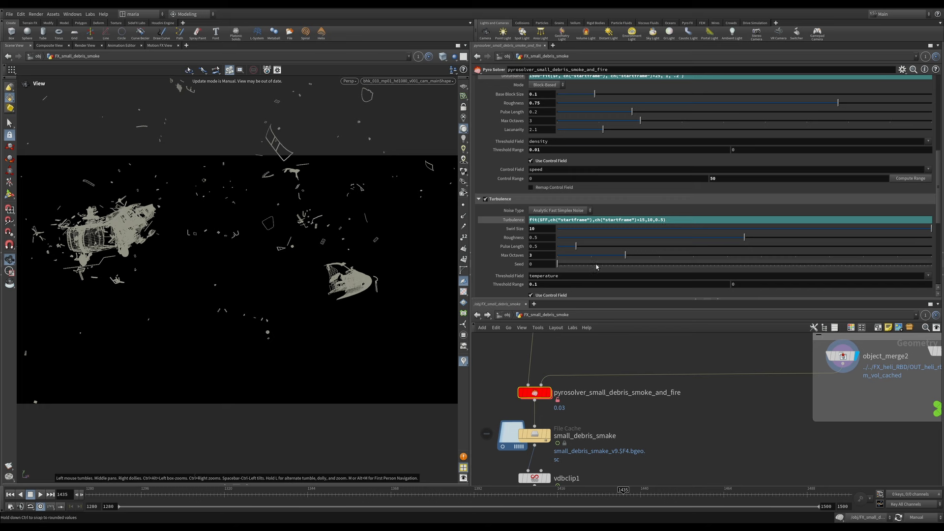
{"action": "scroll", "coordinate": [600, 249], "scroll_direction": "down", "scroll_amount": 5}
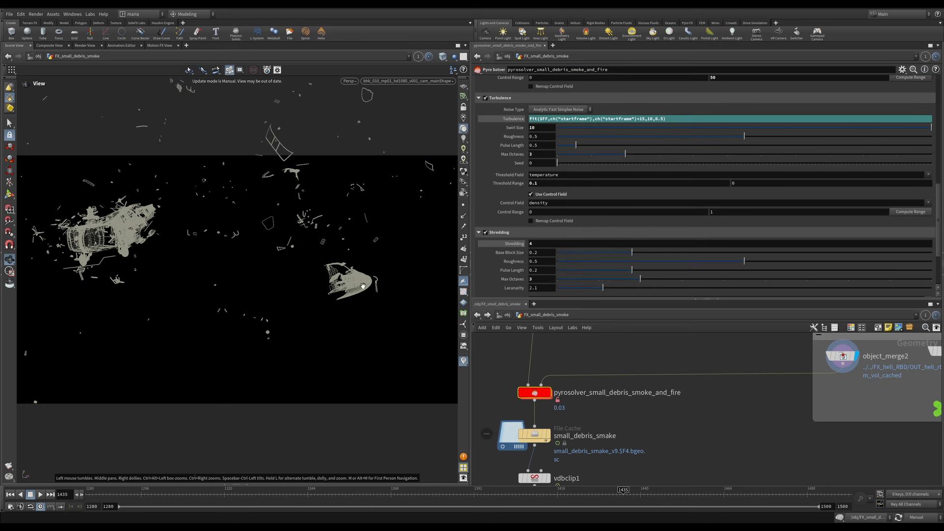
{"action": "scroll", "coordinate": [567, 279], "scroll_direction": "up", "scroll_amount": 2}
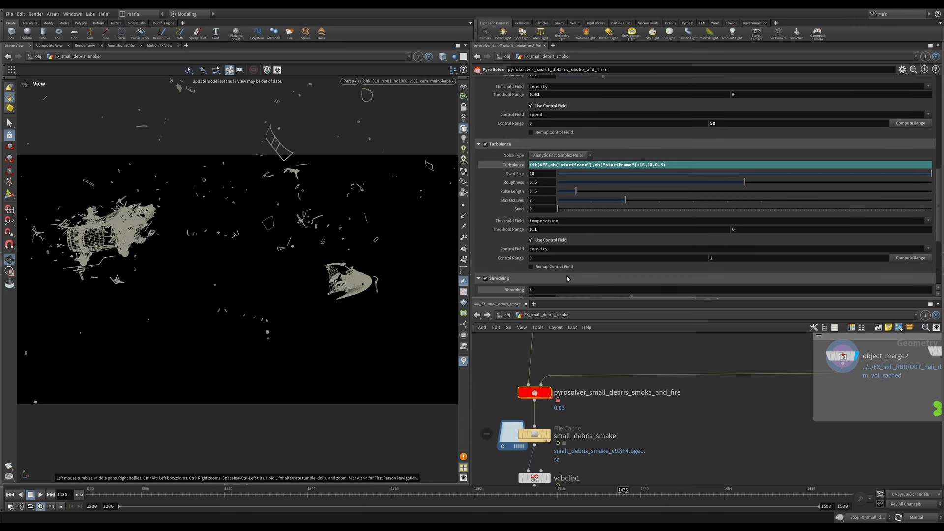
{"action": "scroll", "coordinate": [566, 279], "scroll_direction": "up", "scroll_amount": 10}
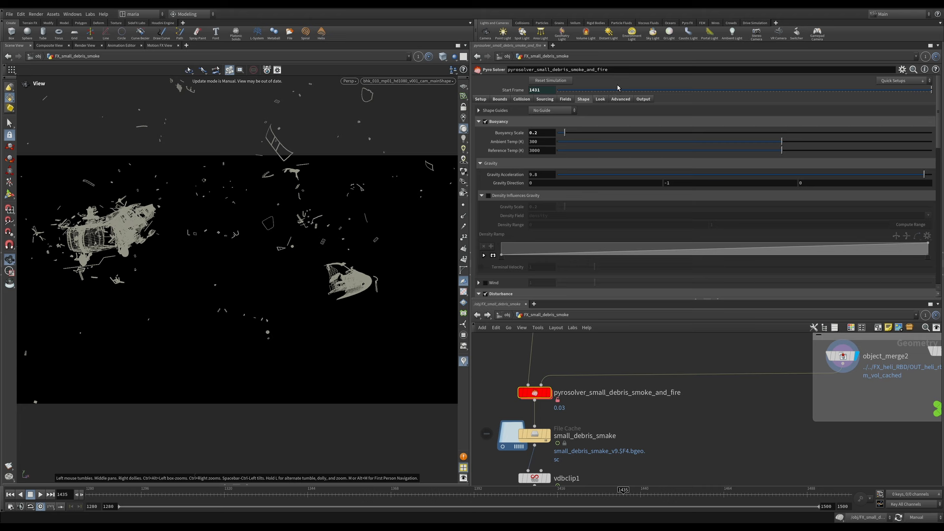
{"action": "left_click", "coordinate": [643, 99]}
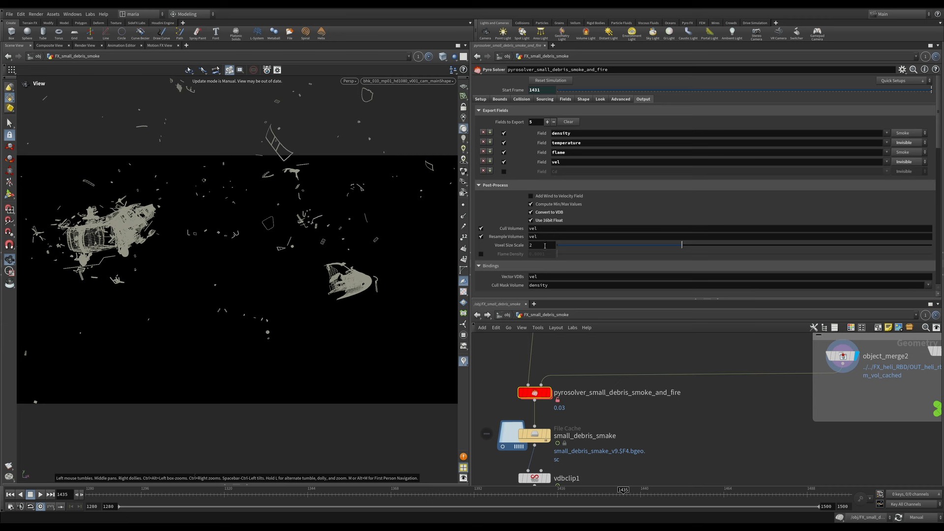
Display the small_debris_smoke file cache and set the scene's update mode to Auto Update to load the cached explosion
{"action": "middle_click_drag", "start_coordinate": [614, 430], "coordinate": [639, 373]}
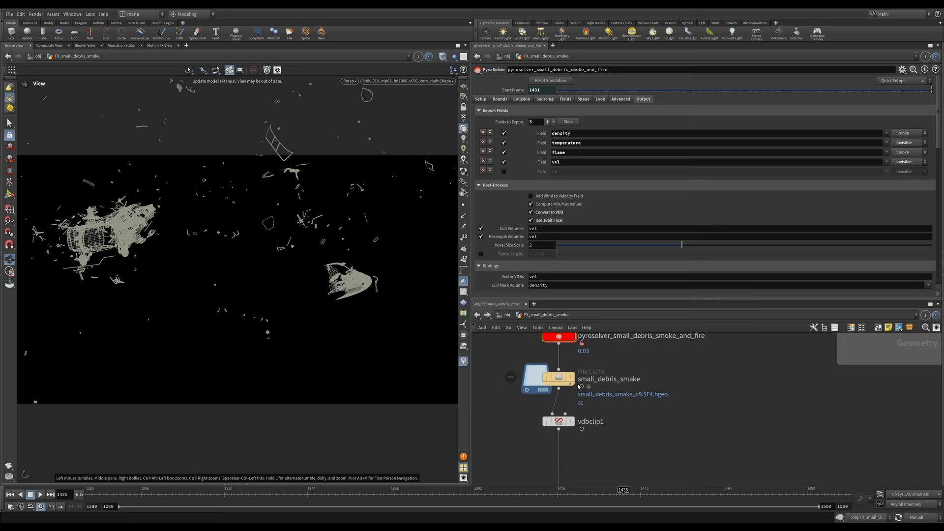
{"action": "left_click", "coordinate": [571, 379]}
{"action": "left_click", "coordinate": [566, 379]}
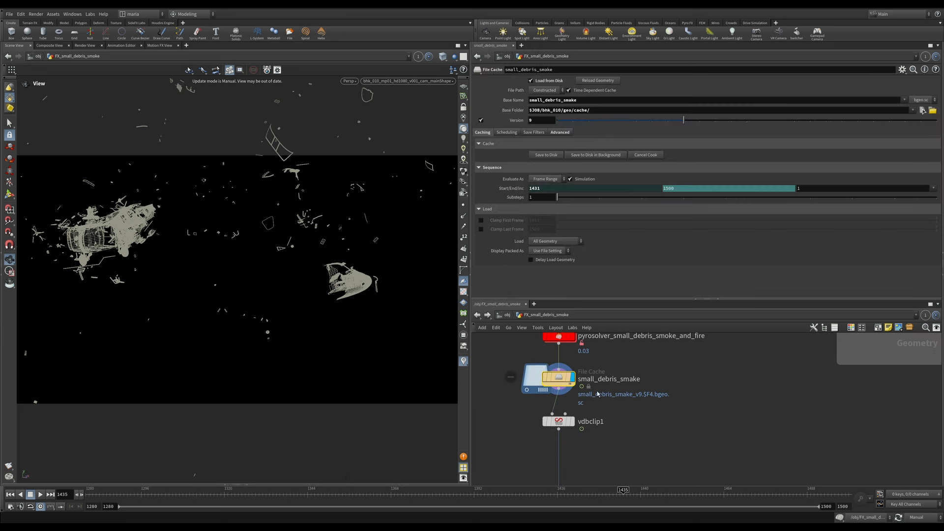
{"action": "left_click", "coordinate": [918, 517]}
{"action": "left_click", "coordinate": [919, 492]}
{"action": "mouse_move", "coordinate": [560, 380]}
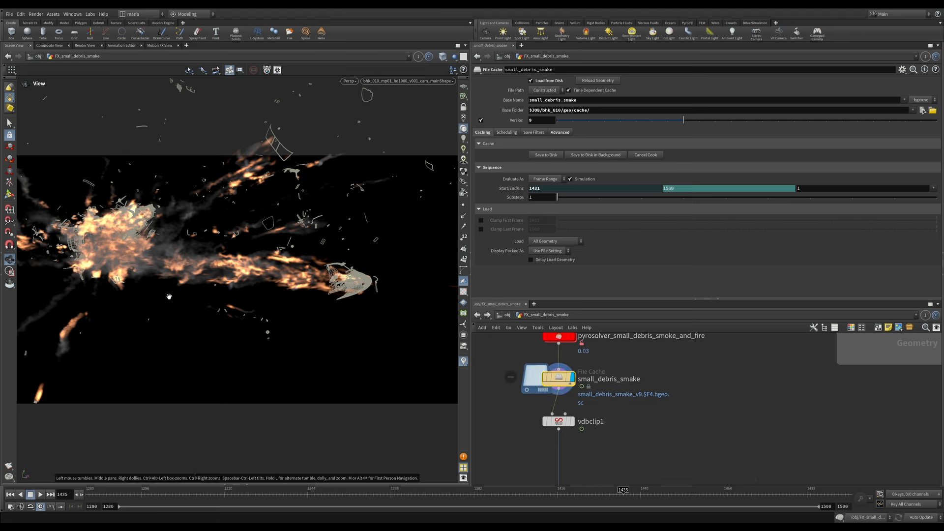
Display the vdbclip1 node, review its camera clipping and padding settings, and go to the LOP TEST 008 note below the render null
{"action": "middle_click_drag", "start_coordinate": [599, 454], "coordinate": [605, 421]}
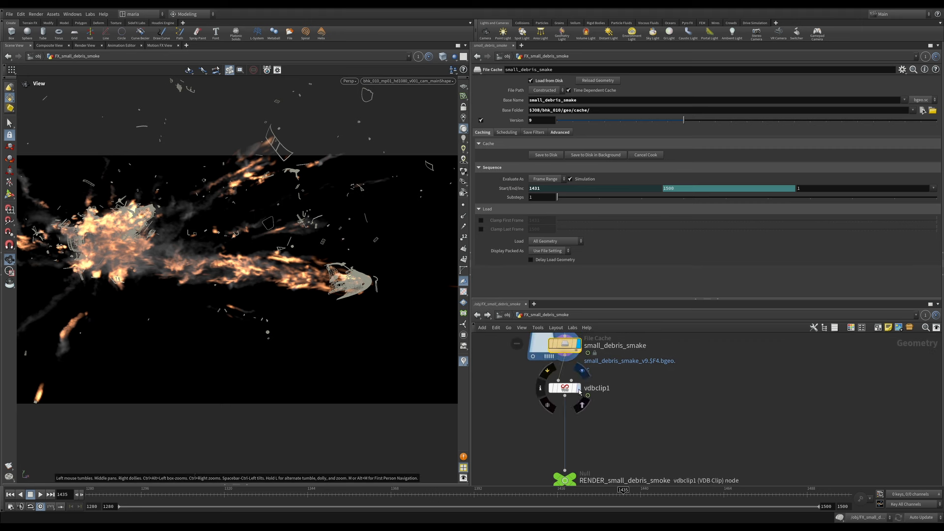
{"action": "left_click", "coordinate": [564, 388]}
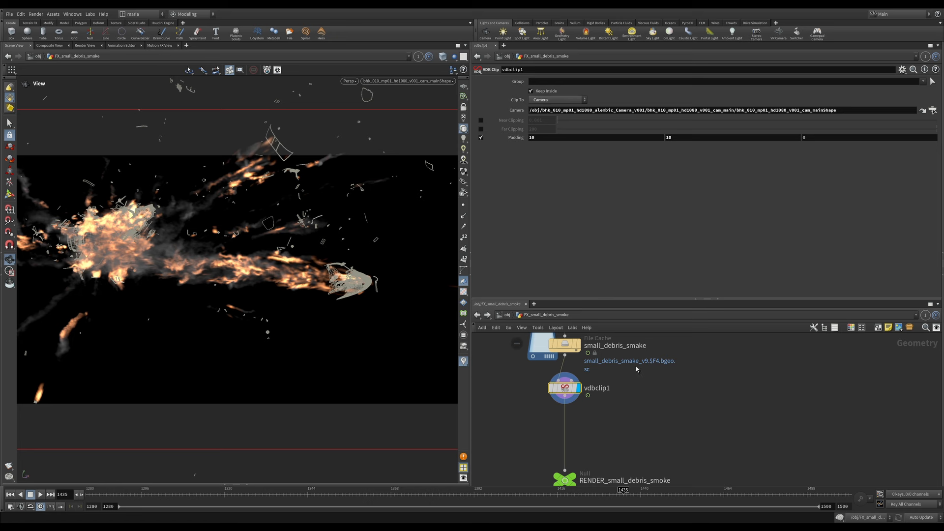
{"action": "middle_click_drag", "start_coordinate": [621, 438], "coordinate": [639, 290]}
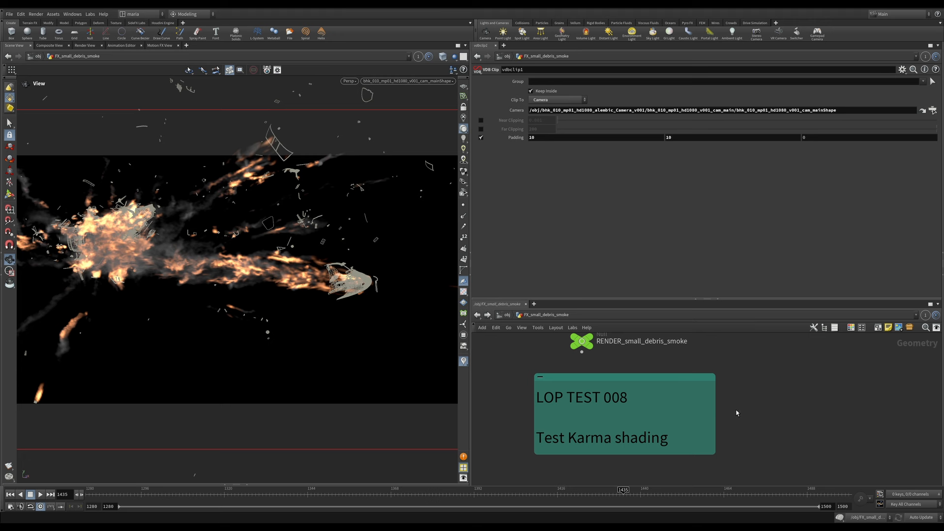
Go to the lopnet_TEST network, find the LOP TEST 008 setup, and display merge5, which combines heli_small_debris_smoke with the cached scene
{"action": "key", "text": "4"}
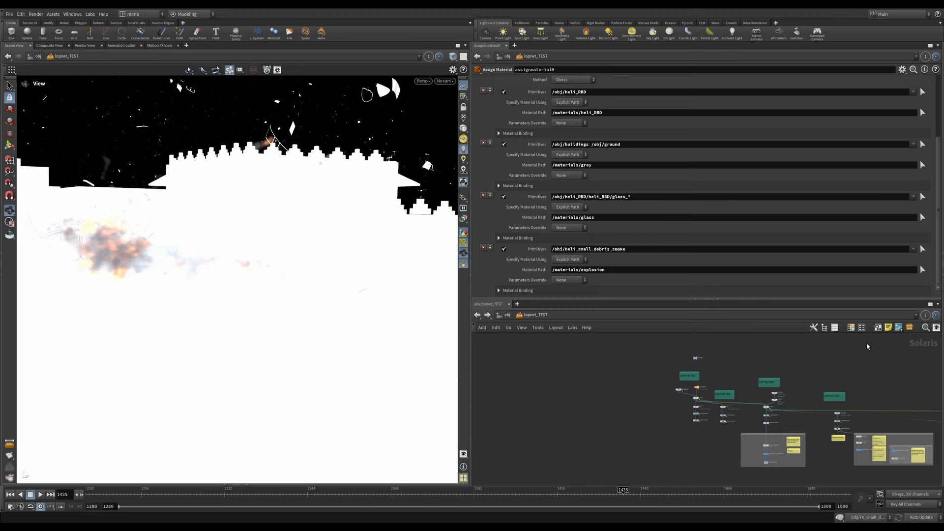
{"action": "scroll", "coordinate": [881, 387], "scroll_direction": "up", "scroll_amount": 3}
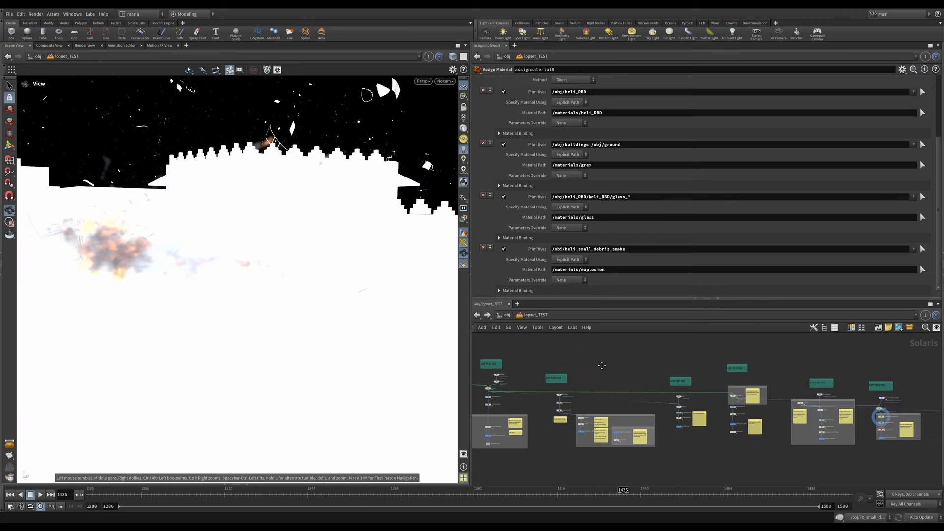
{"action": "middle_click_drag", "start_coordinate": [880, 387], "coordinate": [625, 388]}
{"action": "scroll", "coordinate": [625, 388], "scroll_direction": "up", "scroll_amount": 8}
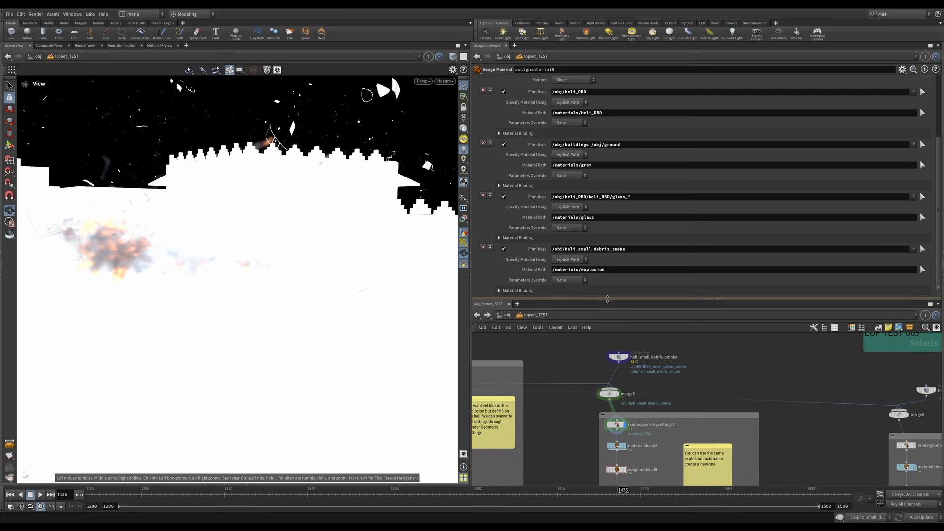
{"action": "left_click_drag", "start_coordinate": [605, 298], "coordinate": [604, 286]}
{"action": "middle_click_drag", "start_coordinate": [608, 392], "coordinate": [611, 440]}
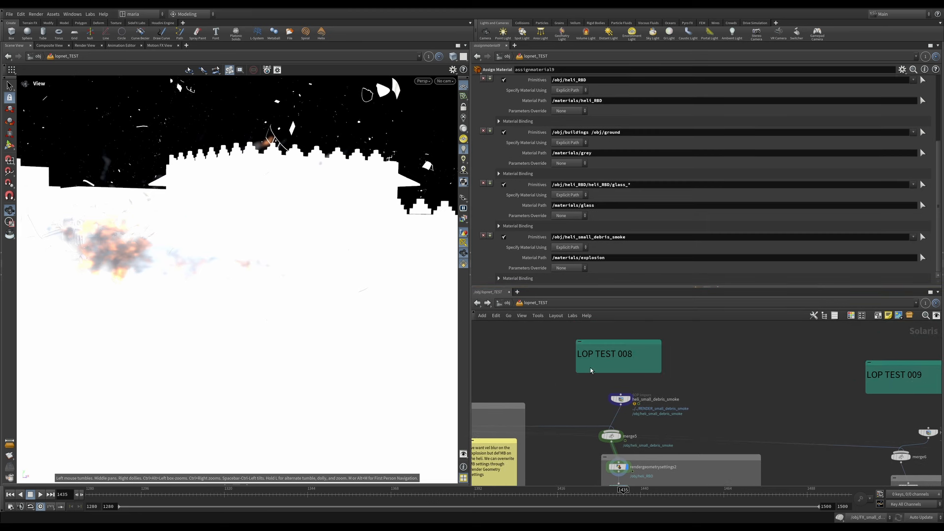
{"action": "scroll", "coordinate": [638, 447], "scroll_direction": "up", "scroll_amount": 3}
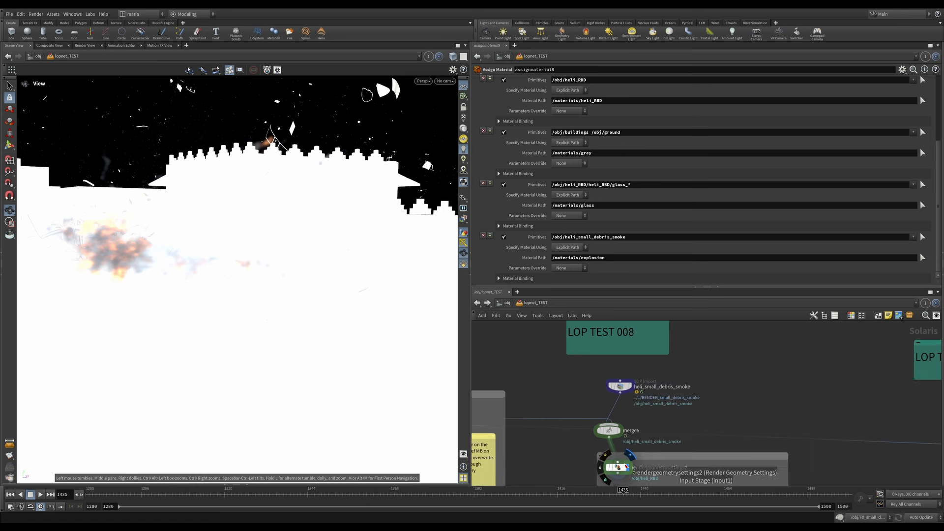
{"action": "left_click", "coordinate": [606, 423]}
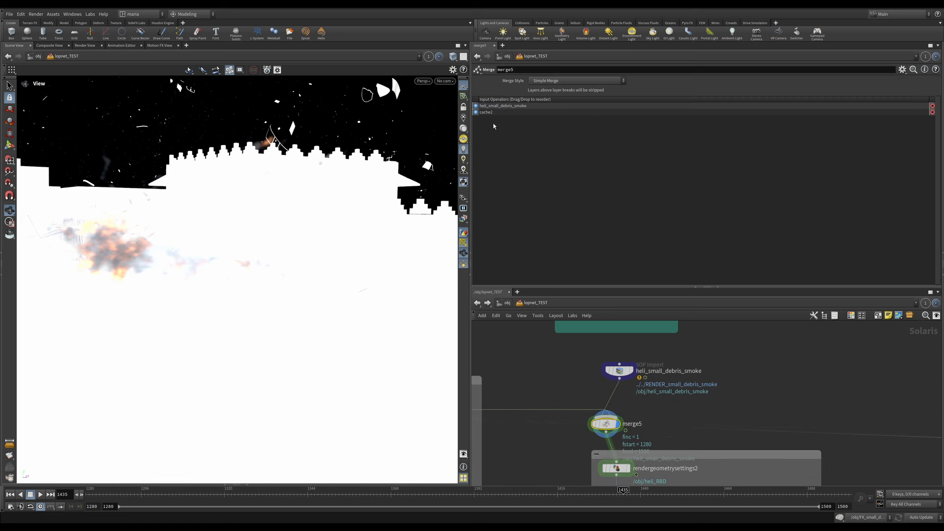
Look through the bhk_010_mp01_hd1080_v001_cam_mainShape camera and set the viewport renderer to Karma XPU
{"action": "left_click", "coordinate": [445, 81]}
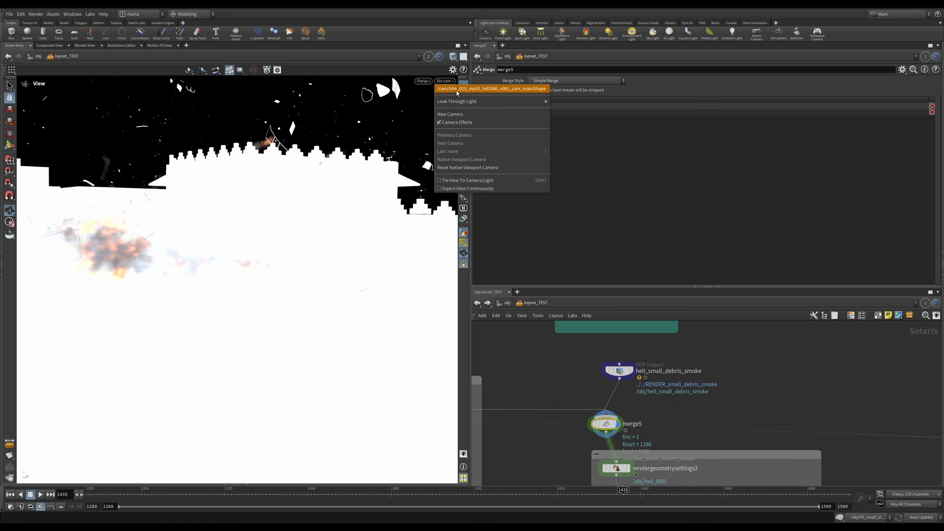
{"action": "left_click", "coordinate": [456, 91]}
{"action": "left_click", "coordinate": [339, 81]}
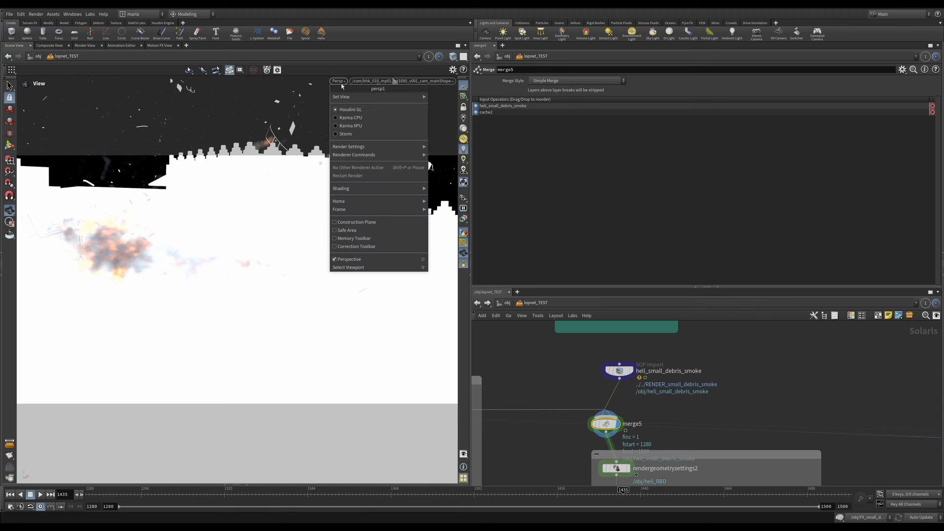
{"action": "left_click", "coordinate": [356, 126]}
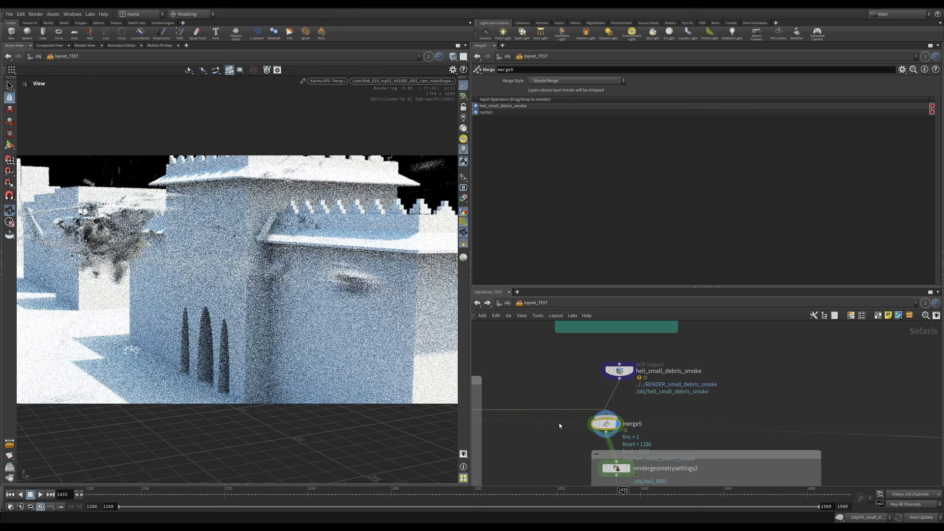
Enlarge the network area and display rendergeometrysettings2 to review its velocity blur override for /obj/heli_RBD
{"action": "middle_click_drag", "start_coordinate": [565, 458], "coordinate": [571, 347]}
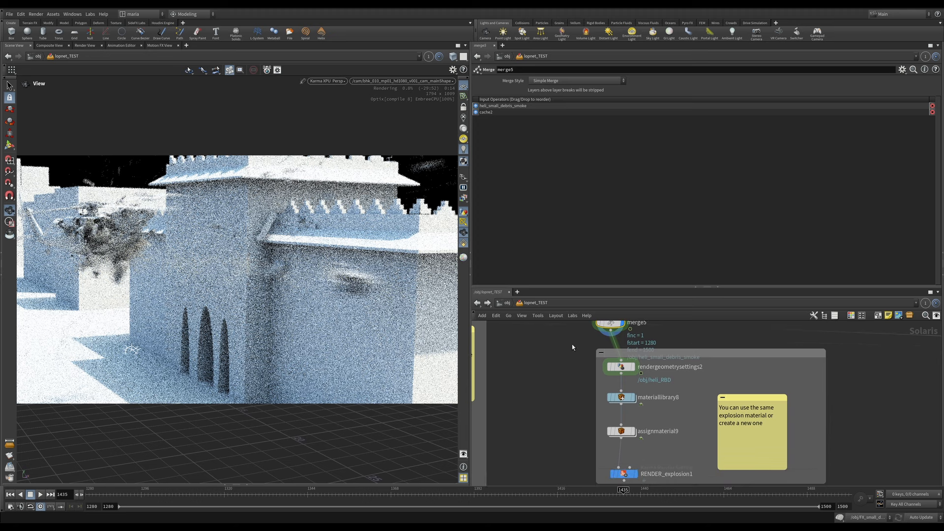
{"action": "left_click_drag", "start_coordinate": [600, 285], "coordinate": [601, 228]}
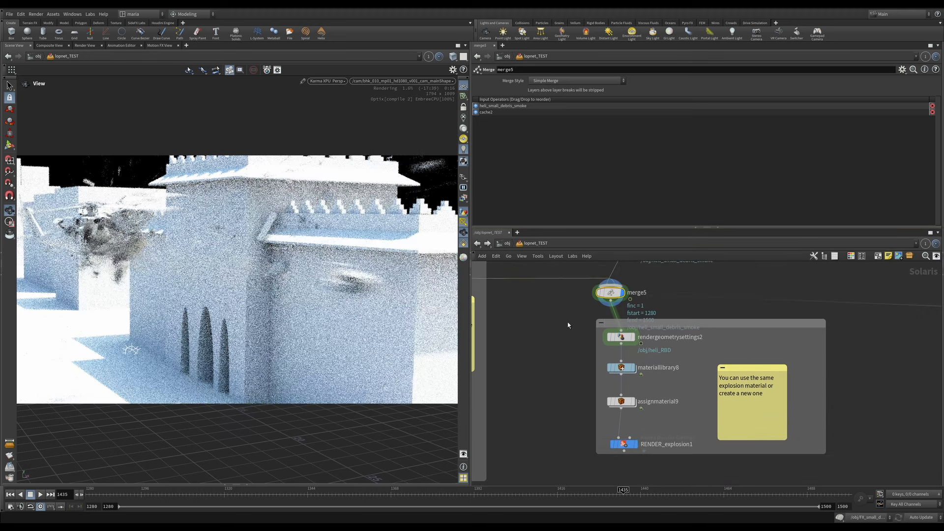
{"action": "middle_click_drag", "start_coordinate": [541, 334], "coordinate": [550, 343]}
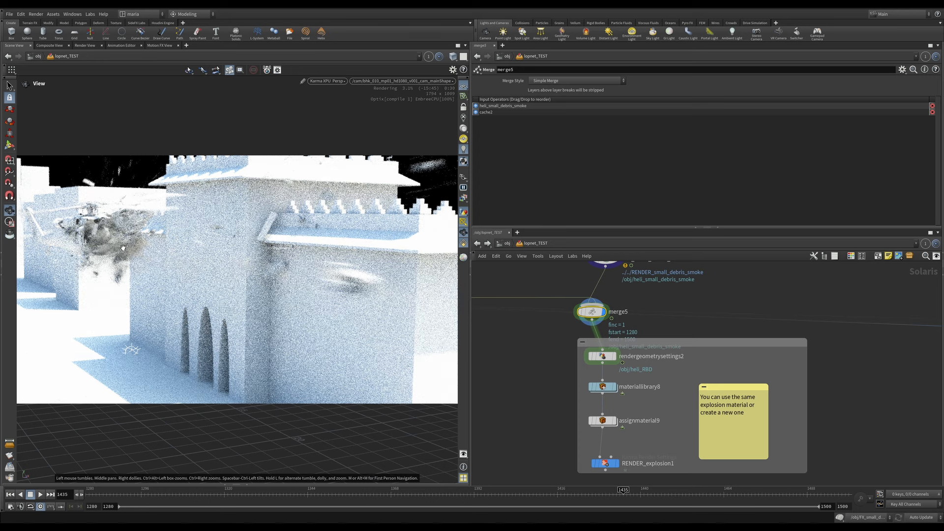
{"action": "left_click", "coordinate": [614, 356]}
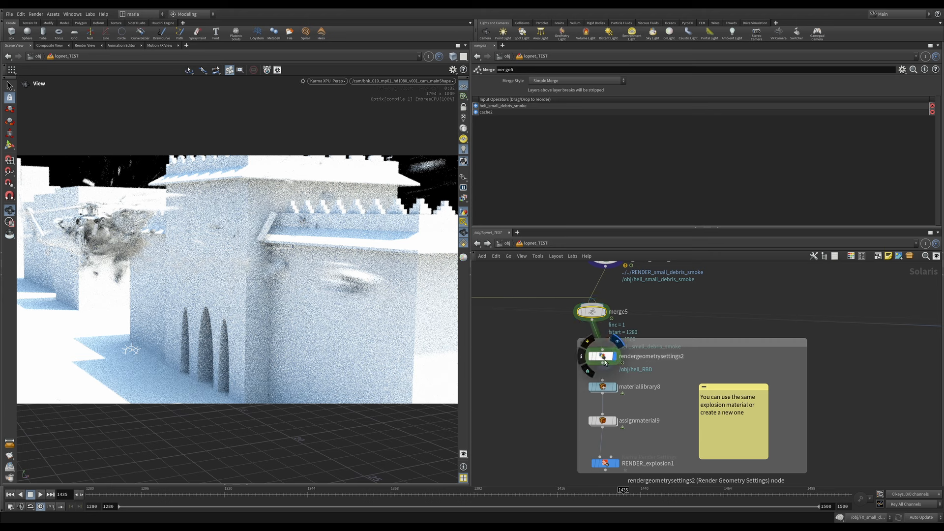
{"action": "left_click", "coordinate": [594, 358]}
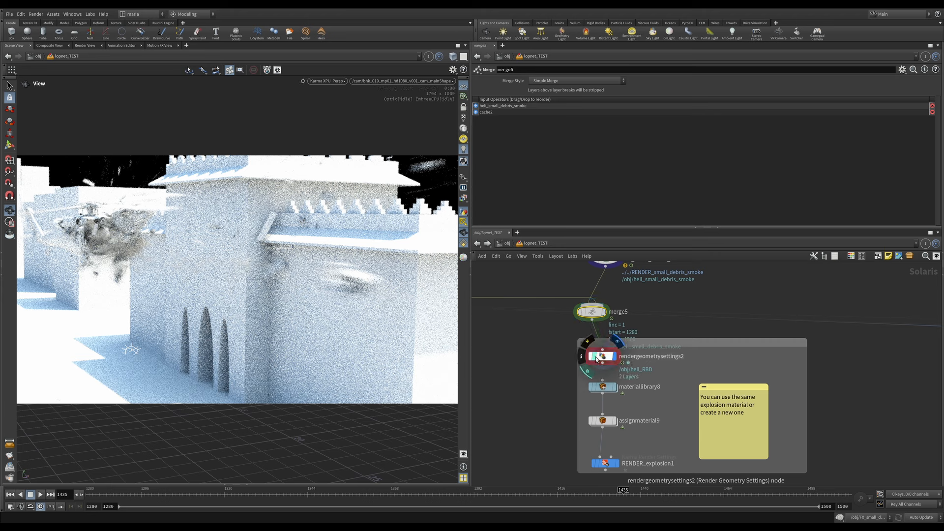
{"action": "left_click", "coordinate": [608, 355]}
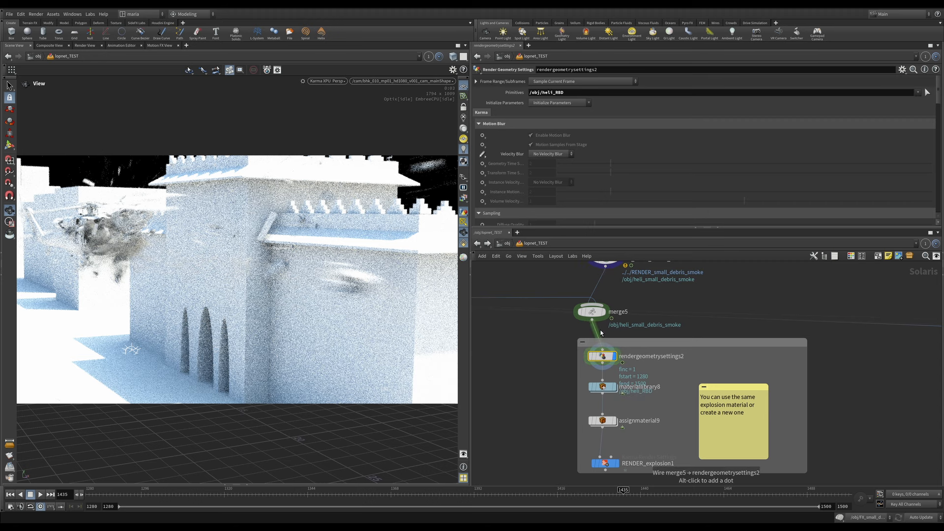
Open materiallibrary8 to examine its explosion material alongside heli_RBD, glass and grey, and return to the lopnet_TEST level
{"action": "left_click", "coordinate": [603, 388]}
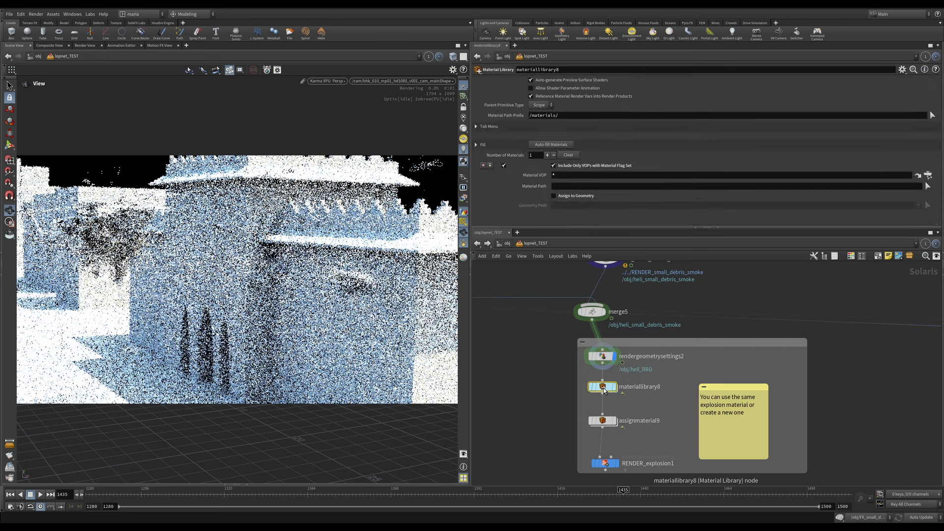
{"action": "double_click", "coordinate": [603, 388]}
{"action": "middle_click_drag", "start_coordinate": [617, 365], "coordinate": [564, 363]}
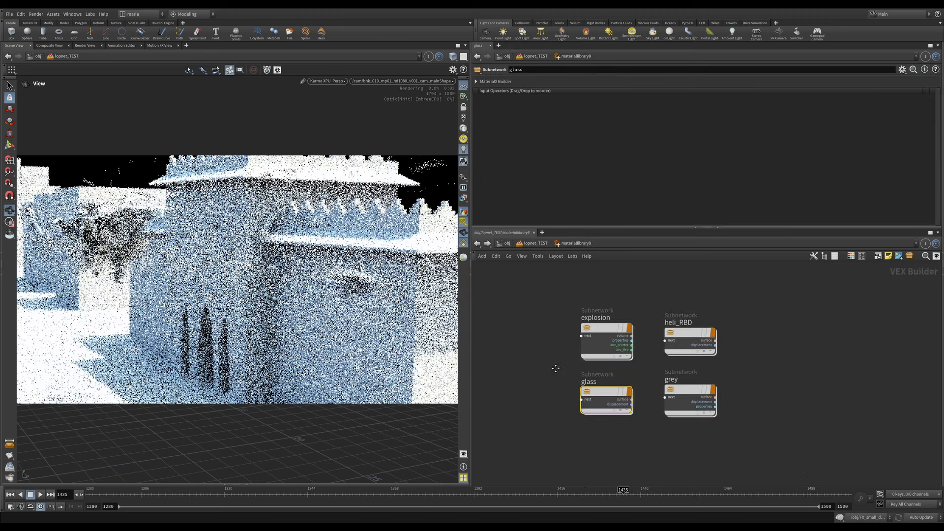
{"action": "left_click_drag", "start_coordinate": [542, 313], "coordinate": [617, 348]}
{"action": "mouse_move", "coordinate": [613, 335]}
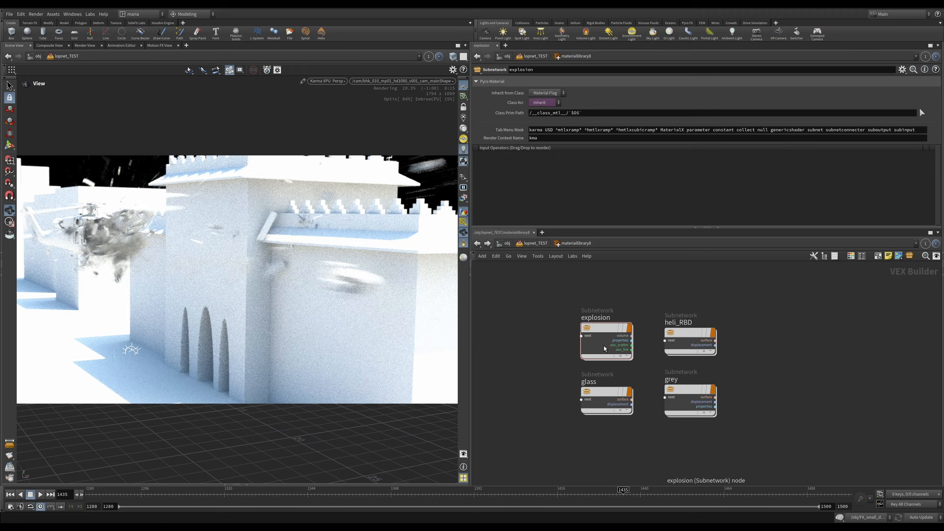
{"action": "key", "text": "u"}
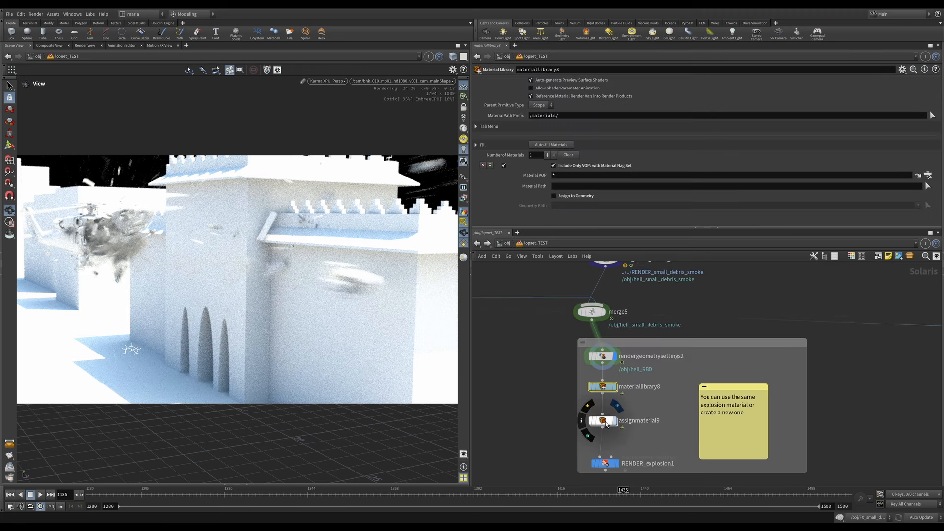
Display assignmaterial9 to render the assigned materials, and check the node's warning in its info window before closing it
{"action": "left_click", "coordinate": [603, 422]}
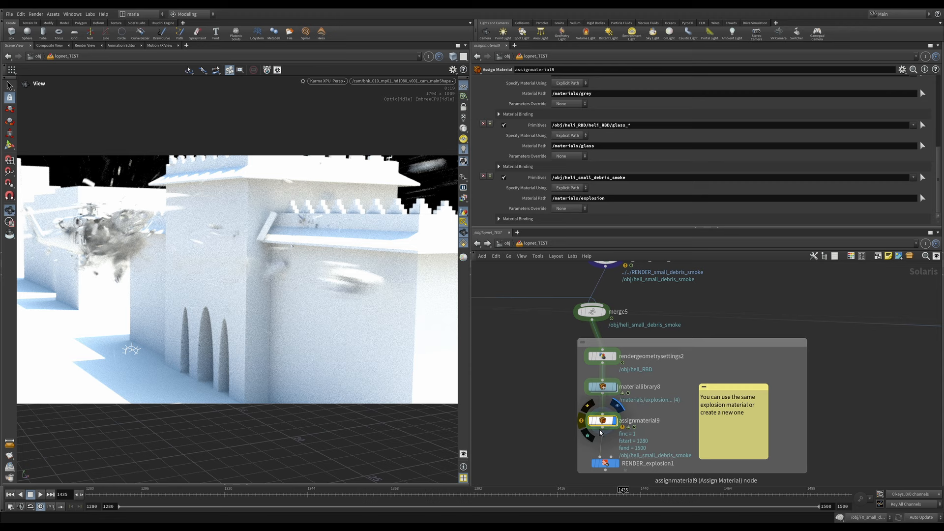
{"action": "left_click", "coordinate": [582, 422]}
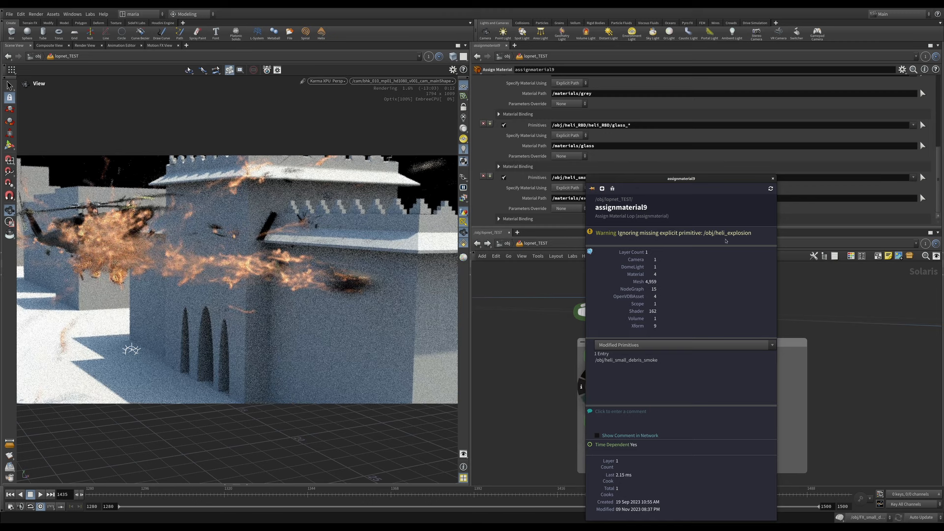
{"action": "left_click", "coordinate": [773, 179]}
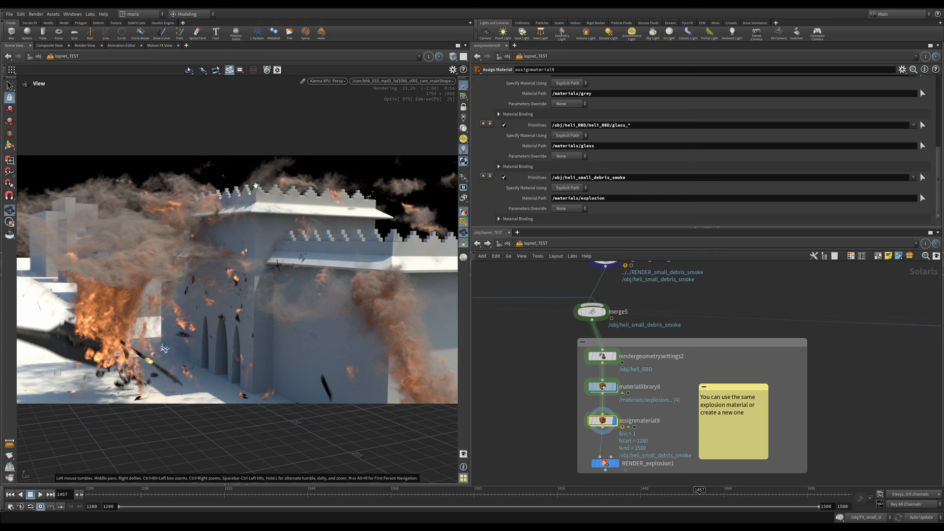
Reopen materiallibrary8 to point out the explosion material reused for the debris smoke
{"action": "double_click", "coordinate": [606, 388]}
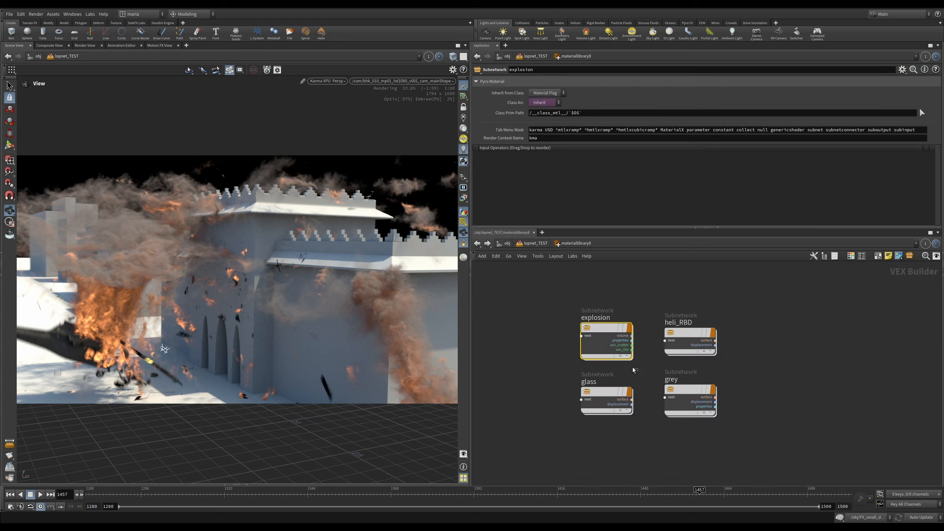
{"action": "mouse_move", "coordinate": [595, 331]}
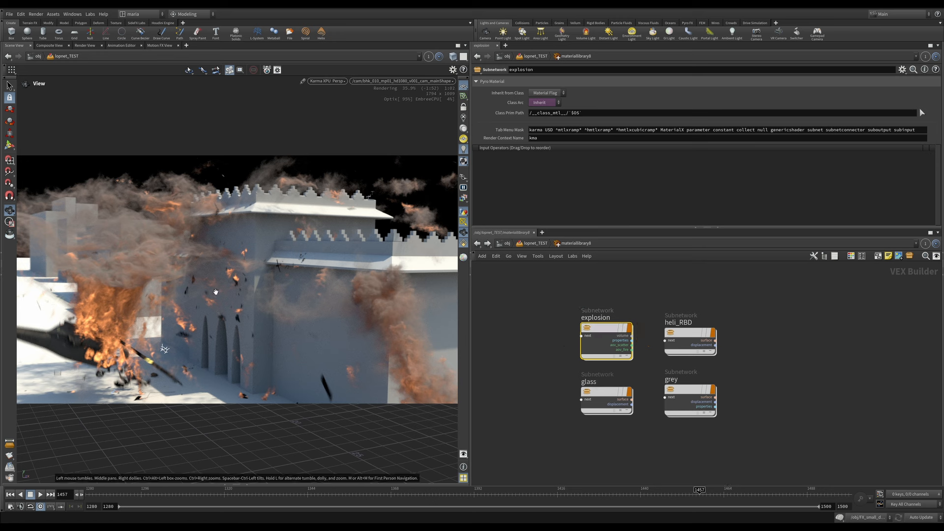